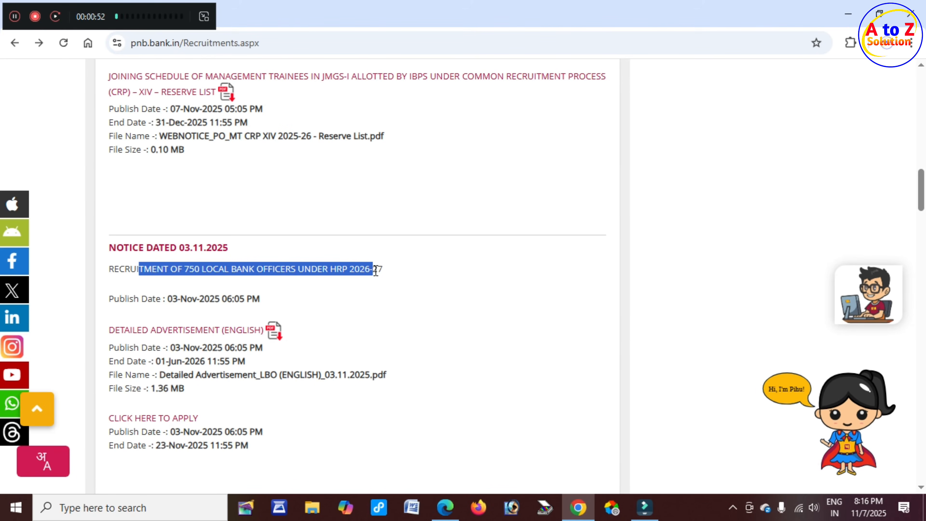
Highlight the 750 Local Bank Officers notice date and show its downloaded notification PDF in Edge.
drag(114, 299, 200, 301)
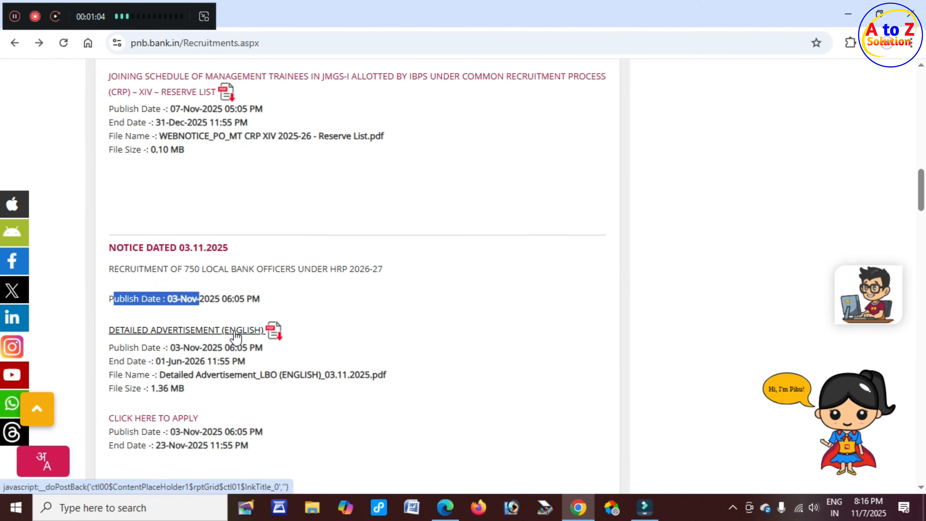
click(444, 507)
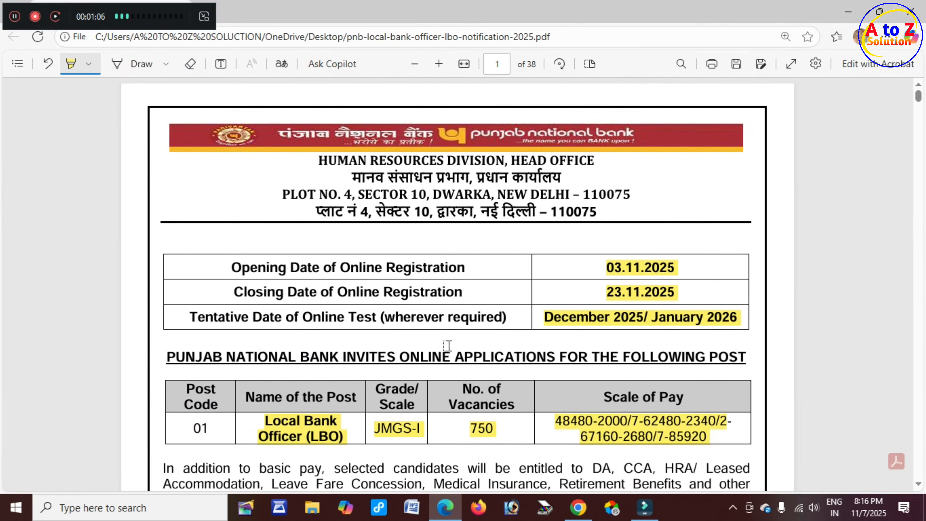
With the Draw pen, tick the 03.11.2025 and 23.11.2025 dates and the LBO post, and circle 750.
click(144, 64)
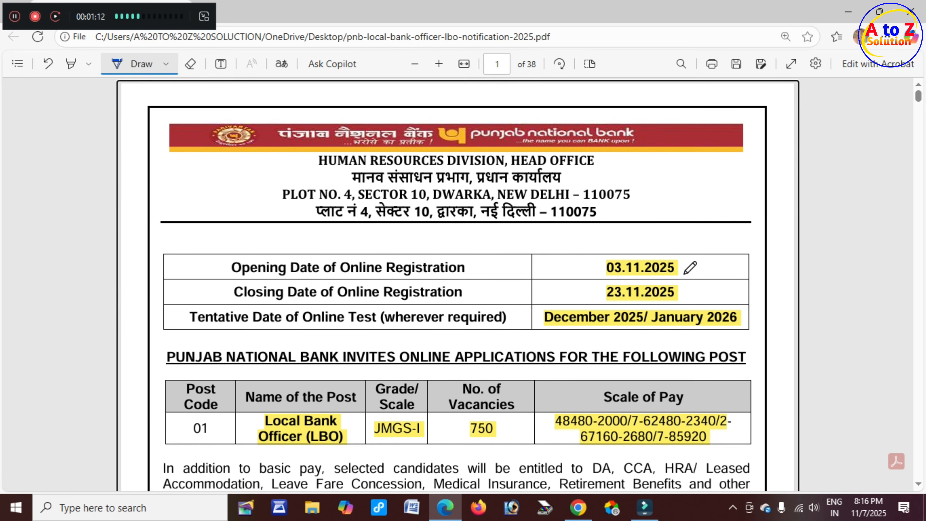
drag(672, 277, 704, 267)
drag(677, 304, 710, 284)
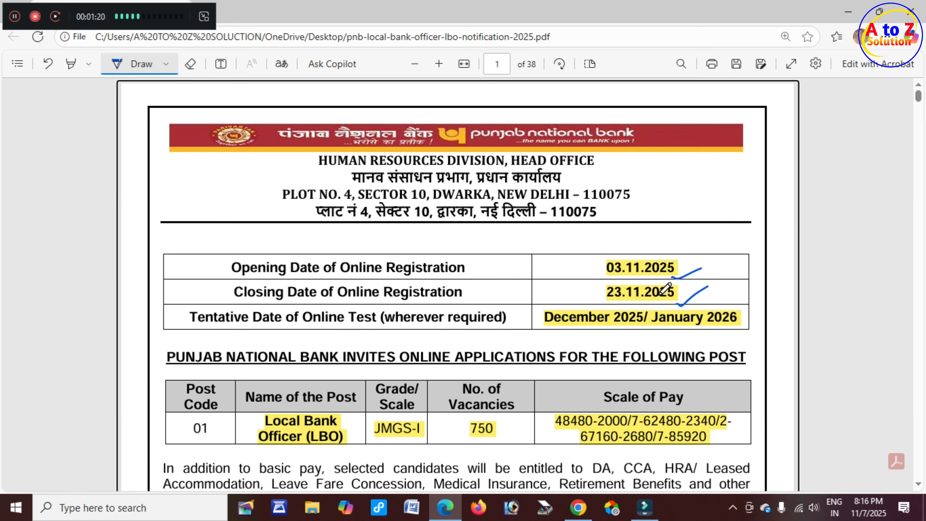
scroll(569, 290, down, 3)
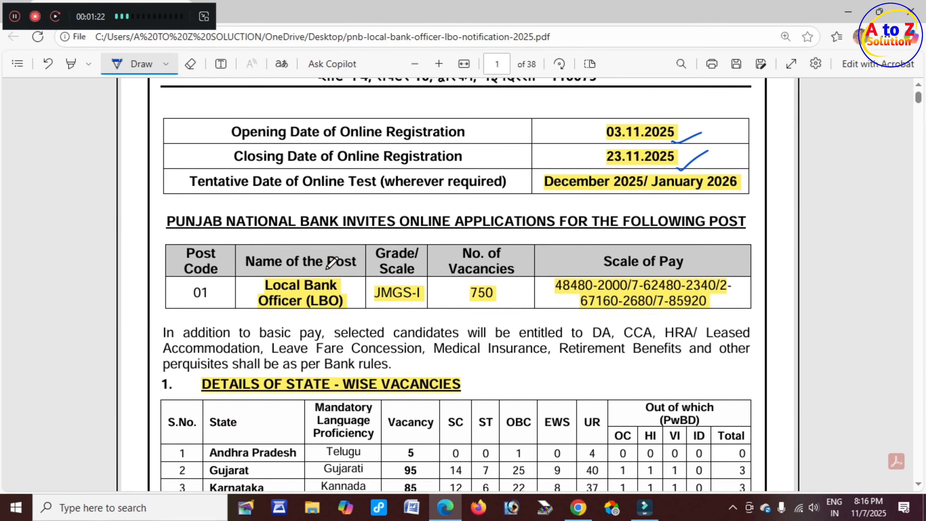
drag(327, 269, 352, 261)
drag(308, 294, 335, 286)
mouse_move(472, 300)
mouse_down()
mouse_move(495, 300)
mouse_move(487, 285)
mouse_move(465, 294)
mouse_up()
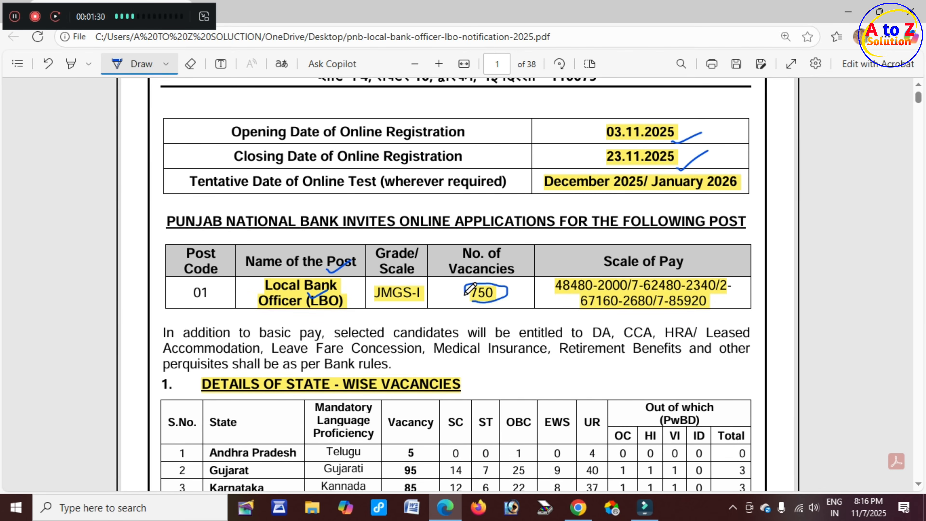
Mark the Scale of Pay header and figures, the Tripura row, the 750 Grand Total and Eligibility Criteria.
click(637, 269)
drag(655, 270, 721, 261)
drag(614, 302, 660, 290)
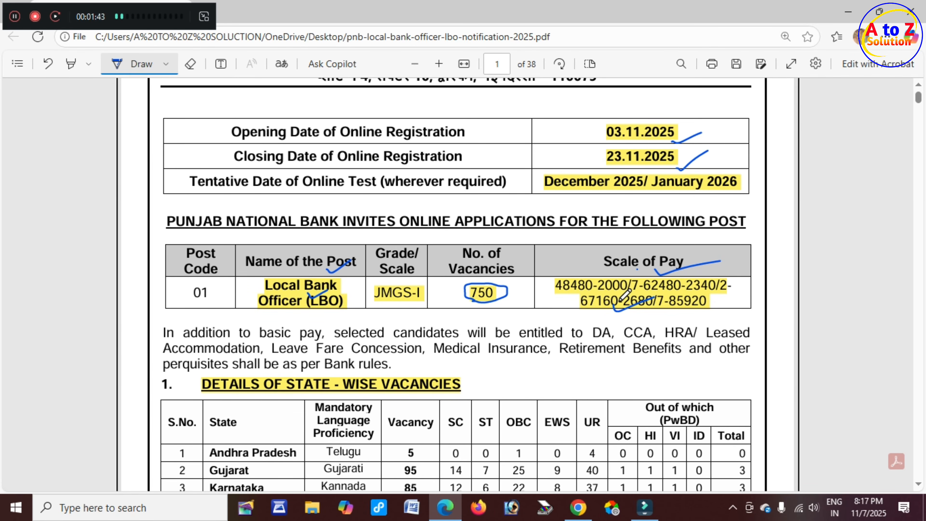
scroll(625, 294, down, 3)
drag(393, 253, 439, 253)
scroll(452, 248, down, 9)
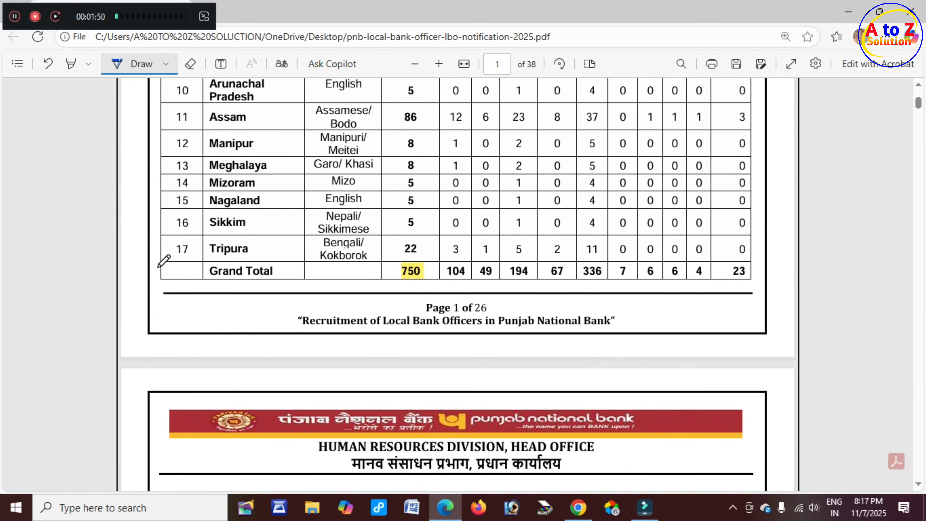
drag(171, 257, 205, 244)
mouse_move(395, 276)
mouse_down()
mouse_move(428, 257)
mouse_move(395, 276)
mouse_up()
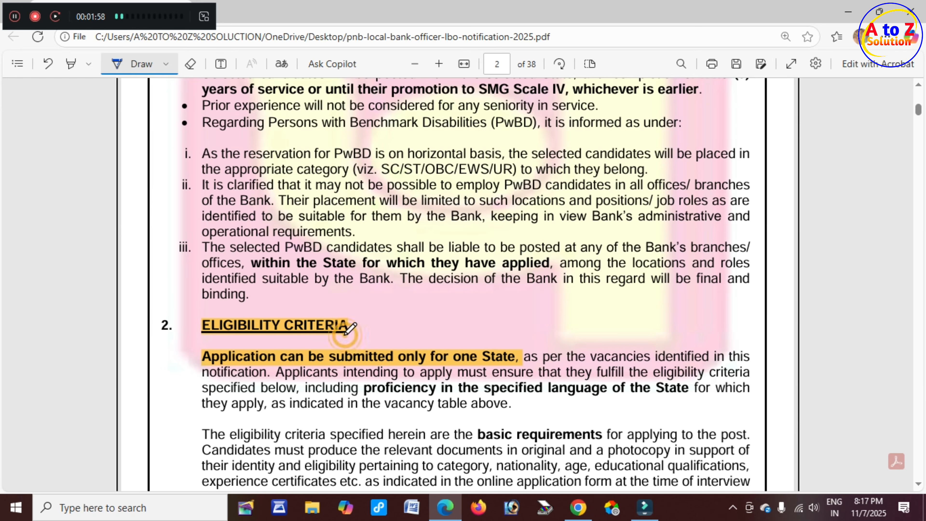
drag(345, 335, 379, 331)
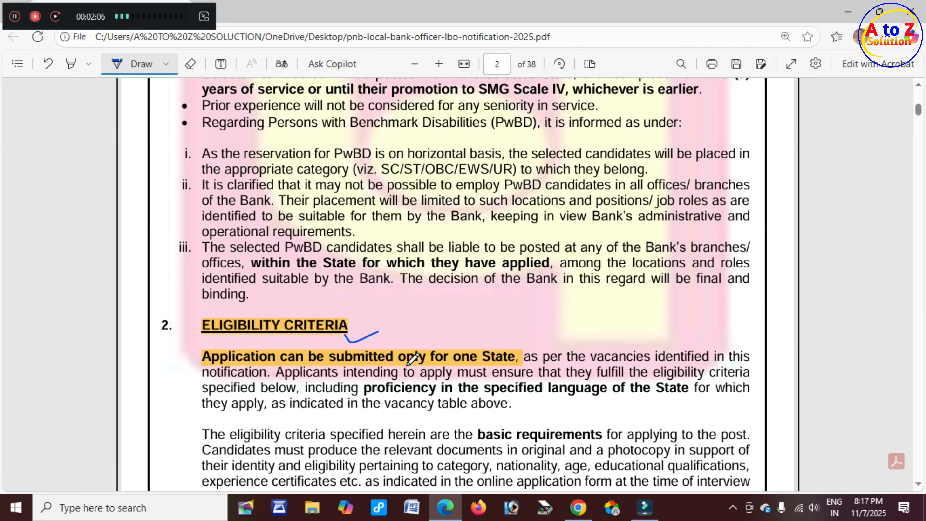
Underline 'State' in the one-state rule and 'language' in the proficiency requirement.
click(498, 366)
drag(499, 365, 531, 359)
mouse_move(567, 394)
mouse_down()
mouse_move(575, 401)
mouse_move(608, 388)
mouse_up()
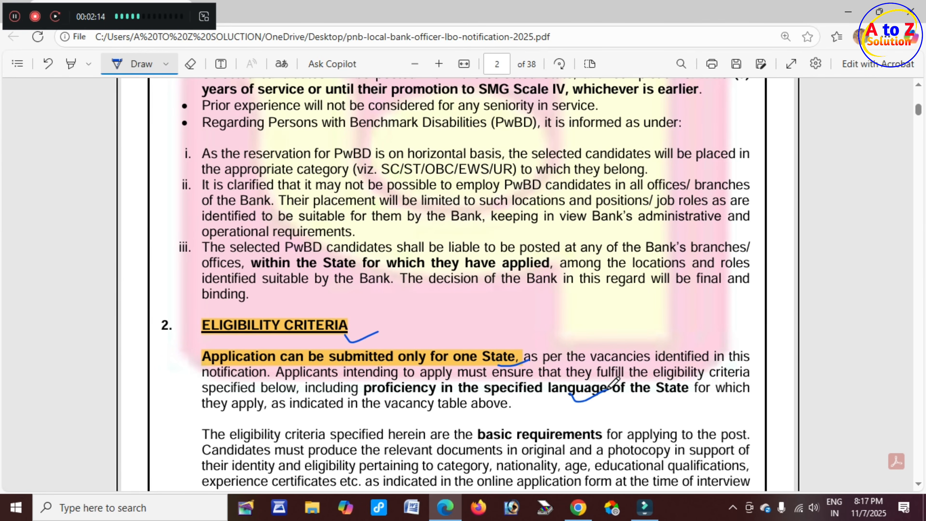
scroll(436, 396, down, 3)
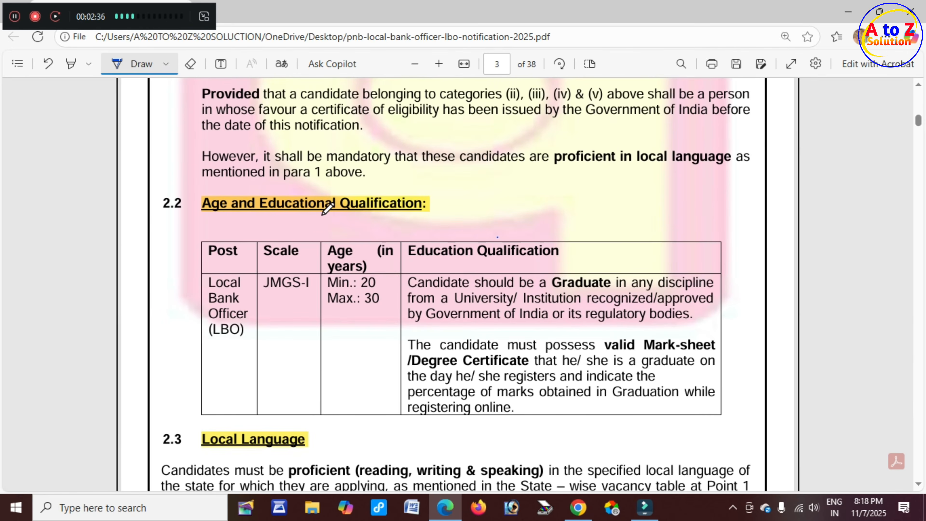
drag(322, 215, 351, 202)
Tick the Post and Scale headers, the 20 and 30 age limits, and the Graduate qualification.
drag(219, 261, 252, 251)
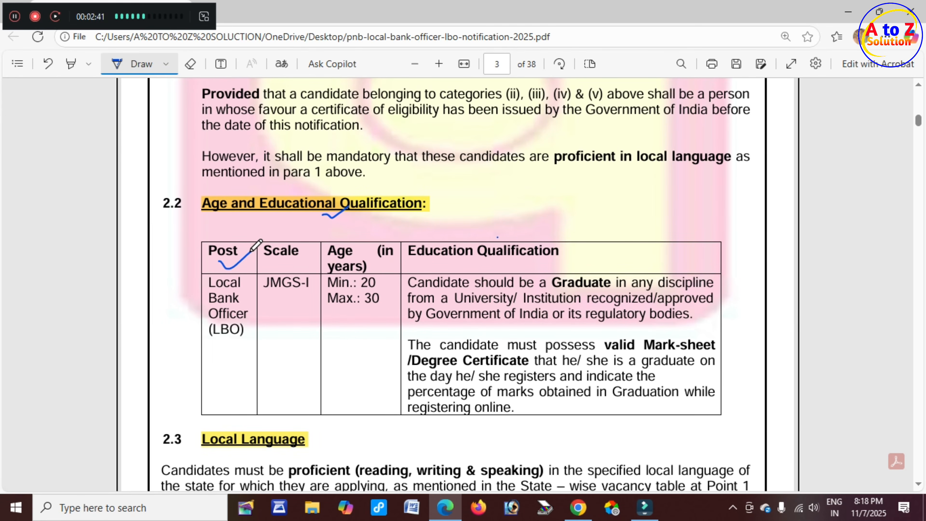
drag(278, 260, 288, 263)
drag(377, 289, 402, 281)
drag(371, 308, 378, 310)
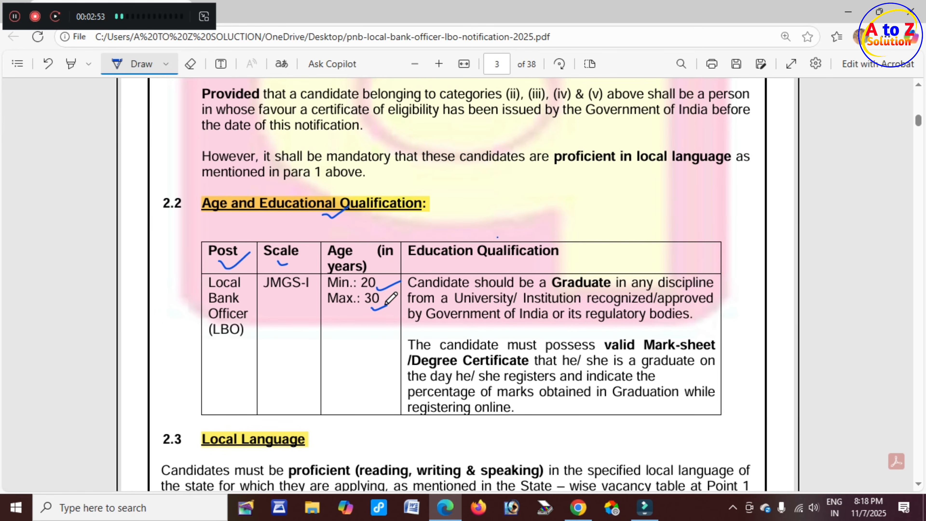
drag(529, 260, 557, 257)
drag(563, 289, 594, 283)
Tick the Local Language section and underline reading, writing and speaking.
scroll(595, 281, down, 5)
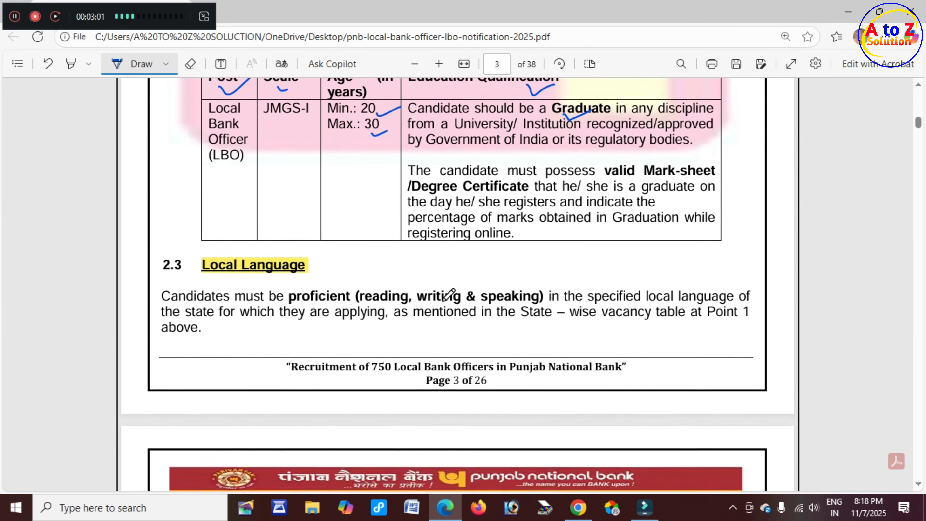
drag(300, 252, 331, 245)
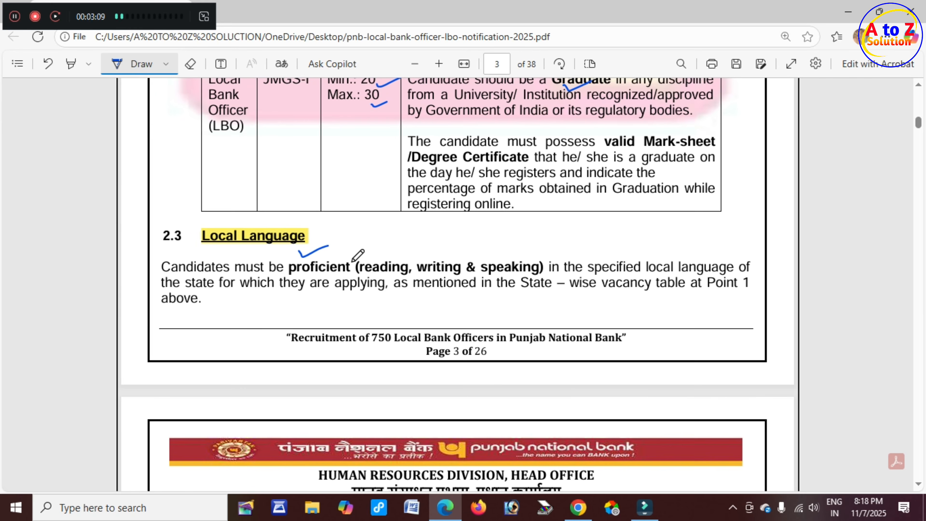
drag(385, 275, 530, 263)
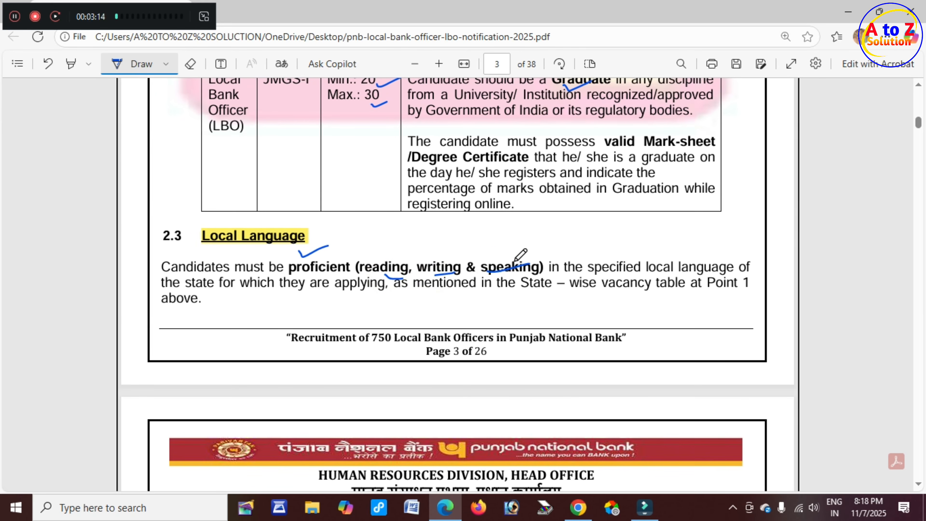
scroll(511, 262, down, 5)
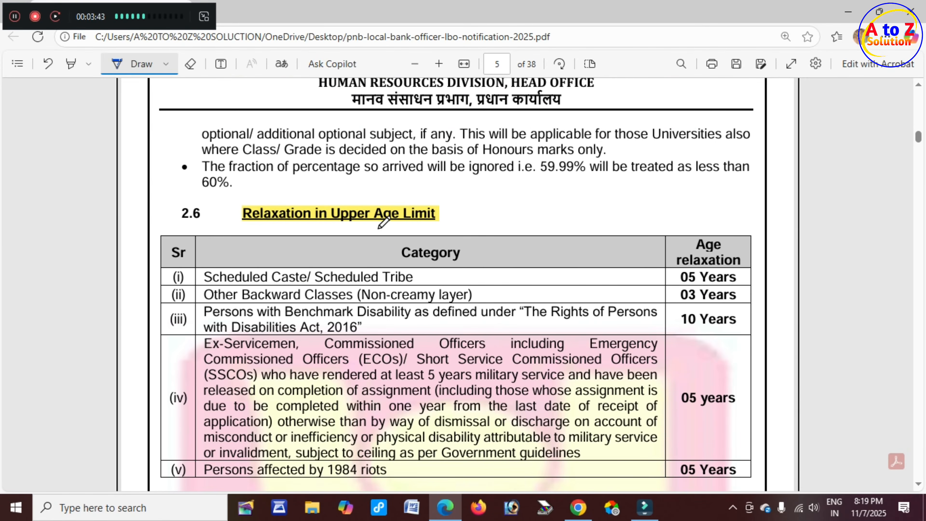
Tick the SC/ST, OBC and PwBD rows and underline their 05, 03 and 10 years relaxations.
drag(380, 229, 416, 224)
mouse_move(431, 283)
mouse_down()
mouse_move(471, 269)
mouse_move(476, 254)
mouse_up()
drag(431, 282, 464, 269)
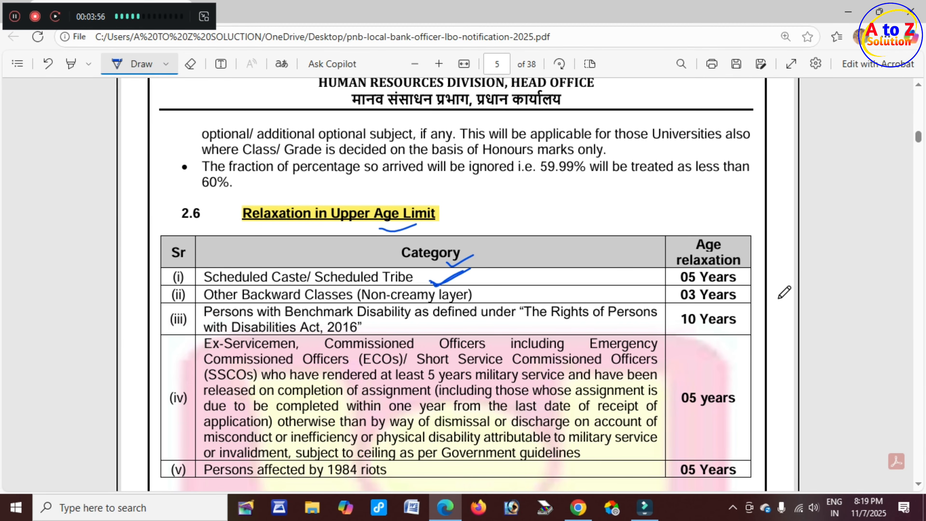
drag(666, 286, 688, 282)
drag(475, 298, 501, 289)
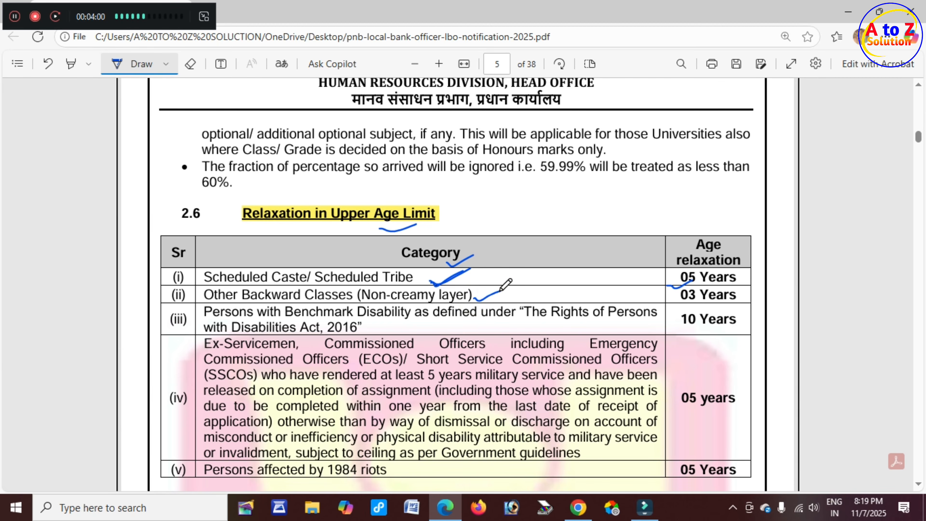
drag(693, 301, 722, 294)
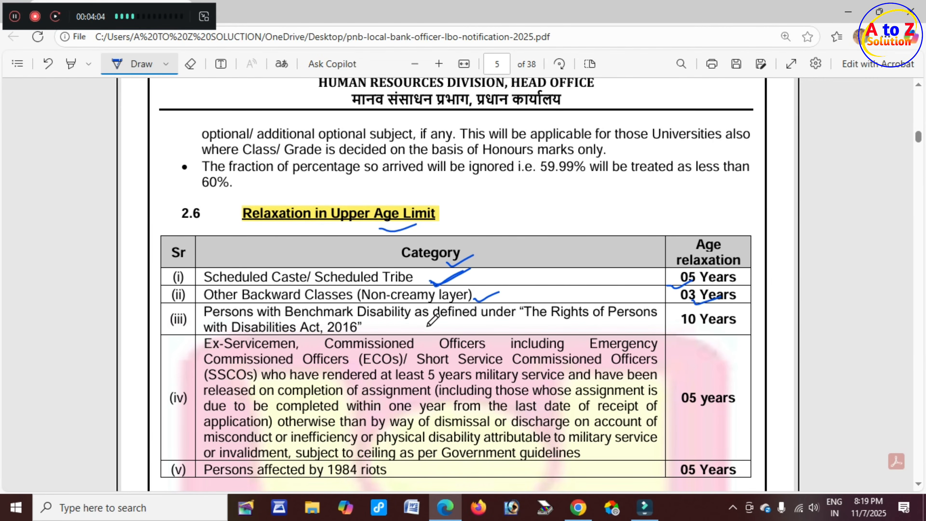
drag(686, 330, 725, 324)
Underline the Personal Interview heading, 'Written' and 'called for the Personal Interview'.
scroll(727, 319, down, 10)
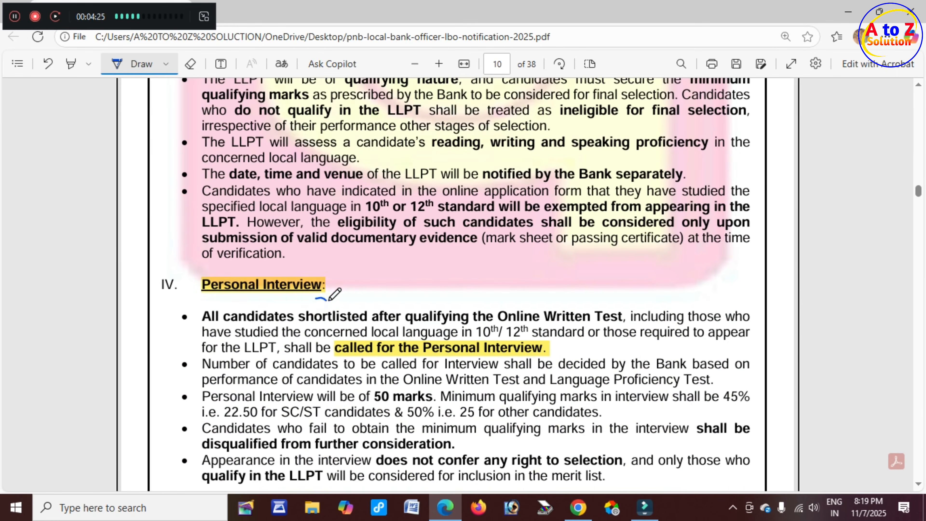
drag(328, 300, 345, 291)
drag(554, 320, 581, 316)
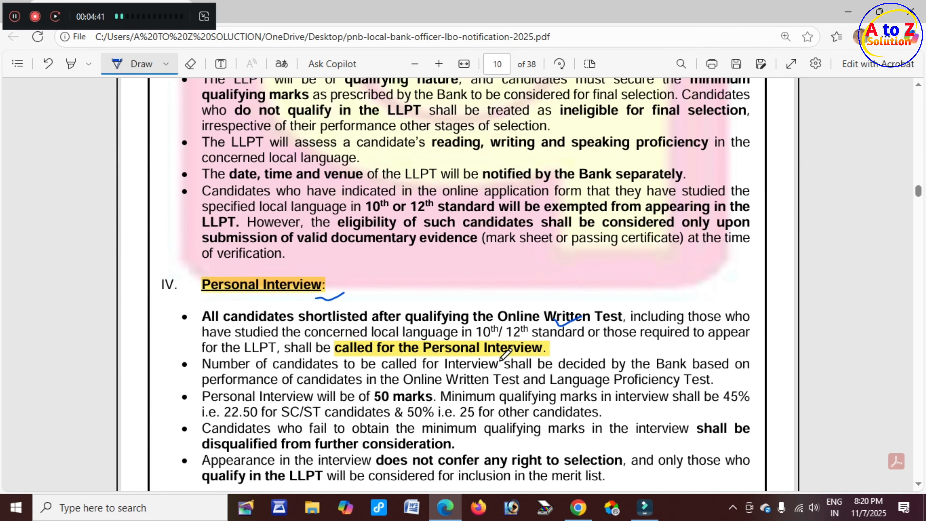
drag(518, 353, 553, 348)
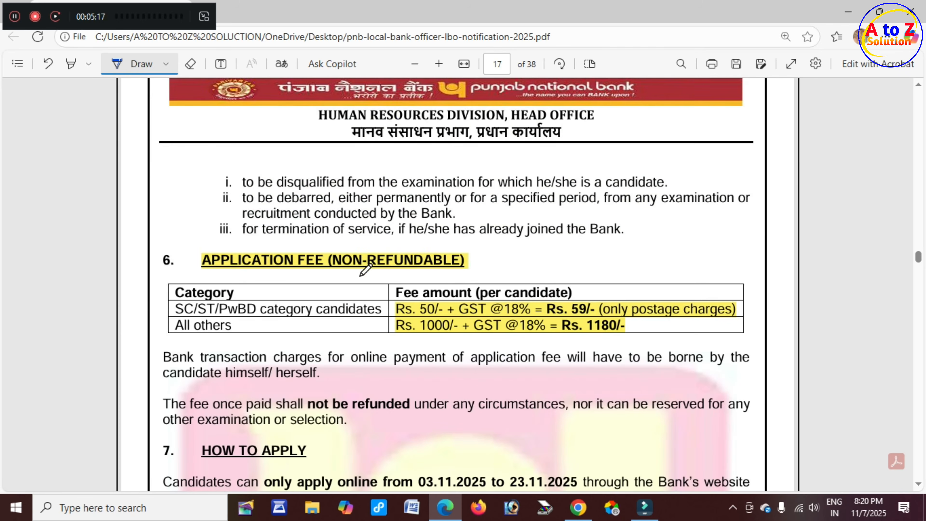
Tick the fee heading, Category, and the Rs. 50/-, Rs. 59/-, Rs. 1000/- and Rs. 1180/- fees.
drag(377, 270, 419, 266)
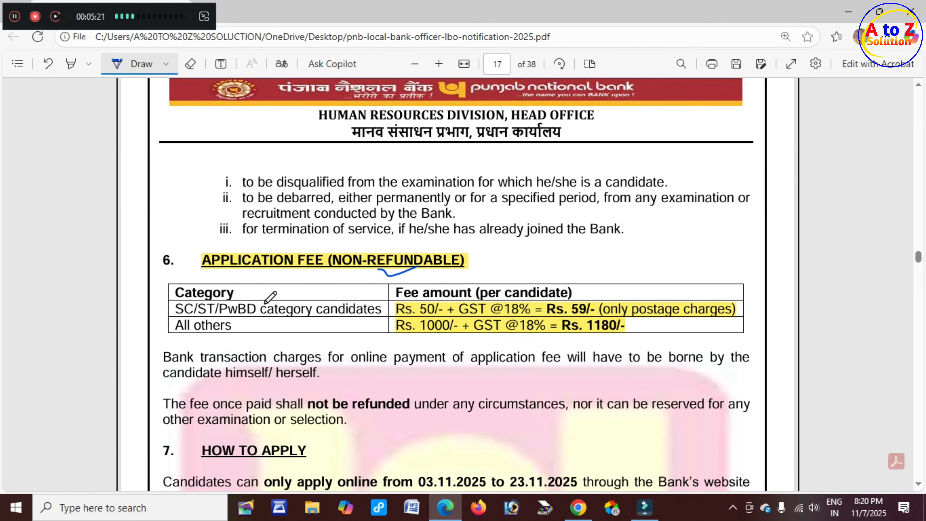
mouse_move(238, 296)
mouse_down()
mouse_move(273, 287)
mouse_move(260, 313)
mouse_move(286, 301)
mouse_up()
drag(426, 313, 447, 307)
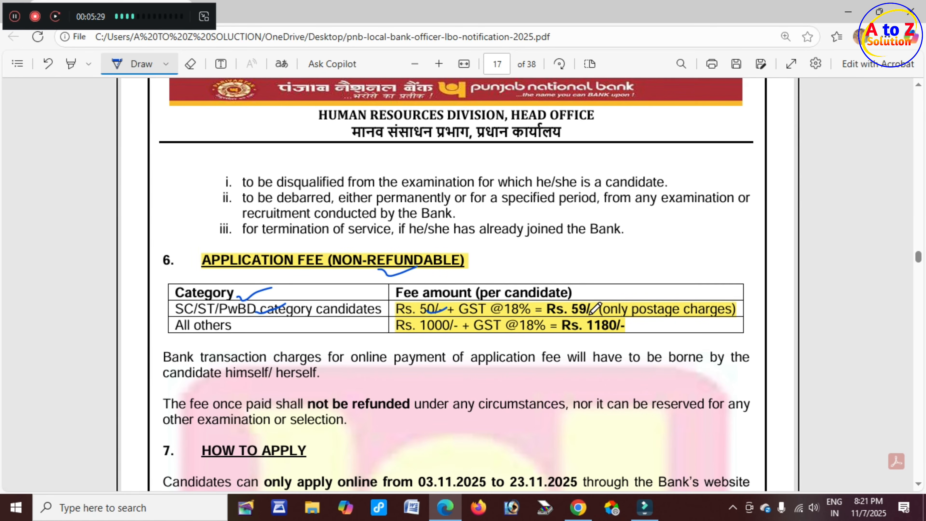
drag(572, 314, 604, 307)
drag(443, 332, 461, 329)
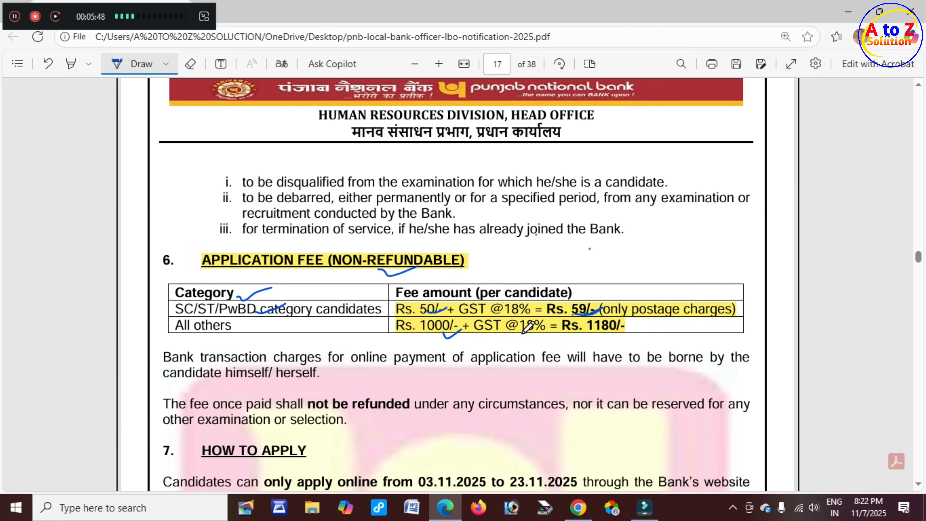
drag(600, 331, 636, 327)
Mark the 'not be refunded' rule and return to the PNB recruitment page in Chrome.
scroll(382, 396, down, 2)
mouse_move(369, 347)
mouse_down()
mouse_move(381, 351)
mouse_move(422, 330)
mouse_up()
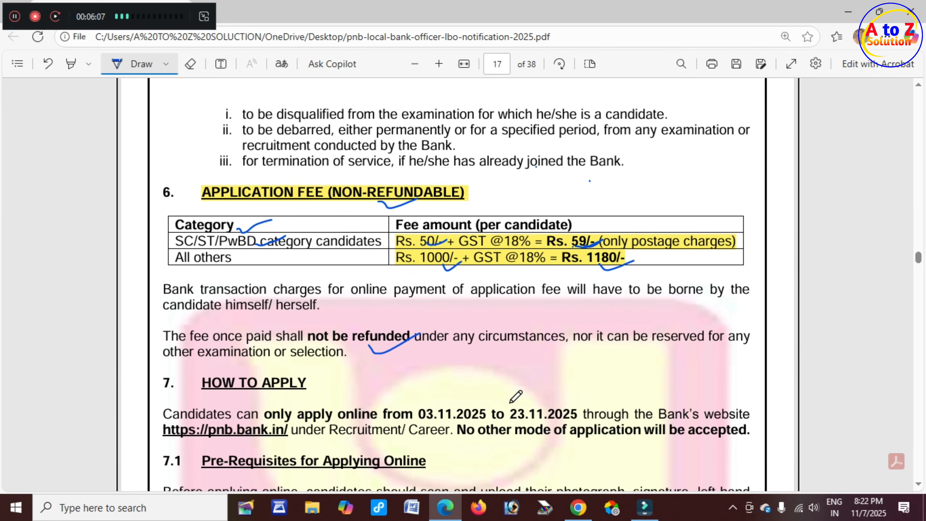
click(578, 507)
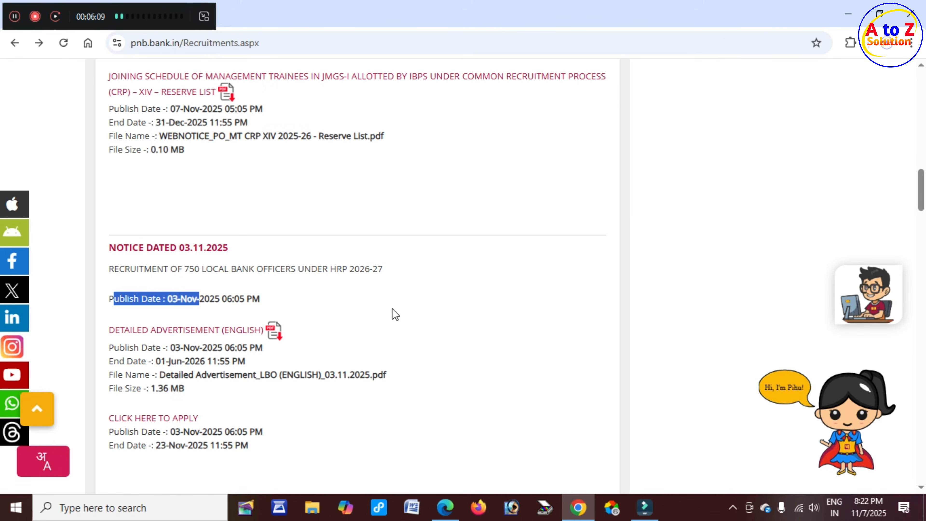
Follow 'CLICK HERE TO APPLY' for Local Bank Officers and highlight the online fee payment dates.
scroll(378, 315, up, 2)
scroll(248, 311, down, 4)
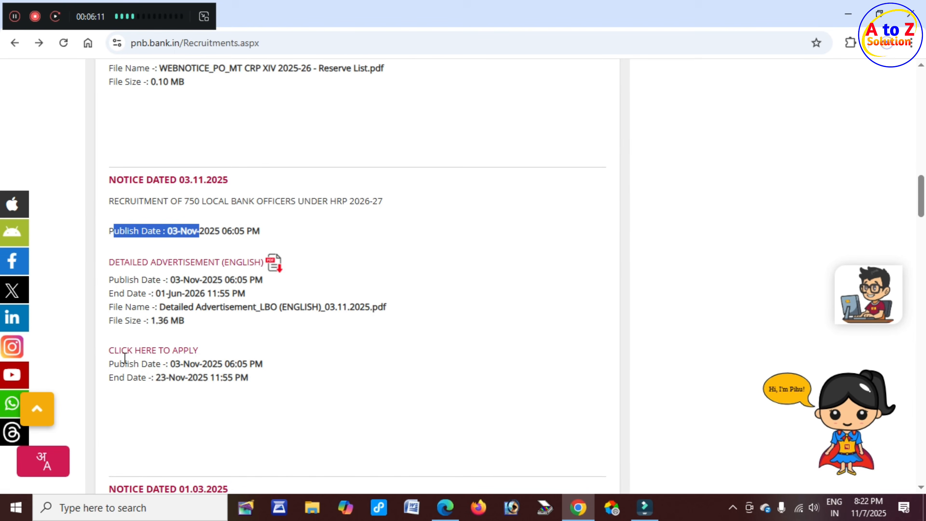
drag(108, 351, 197, 352)
click(195, 351)
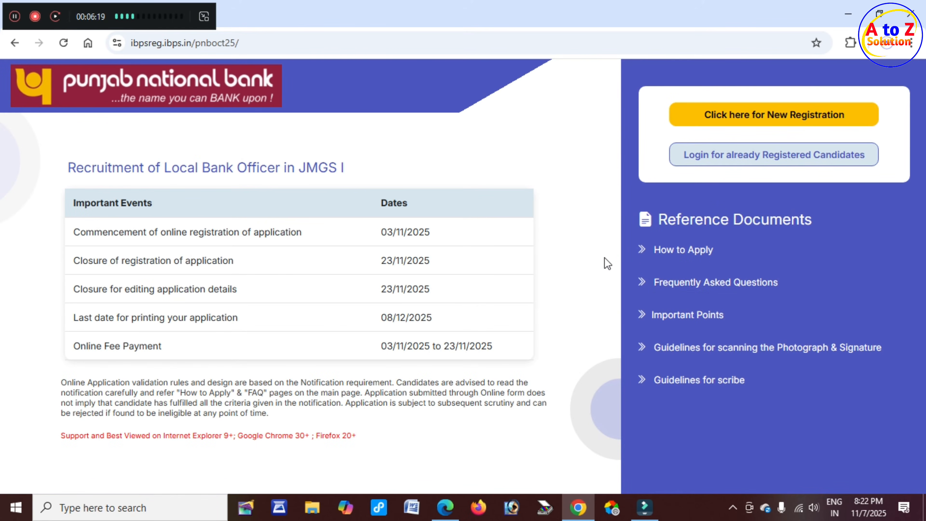
drag(381, 345, 551, 333)
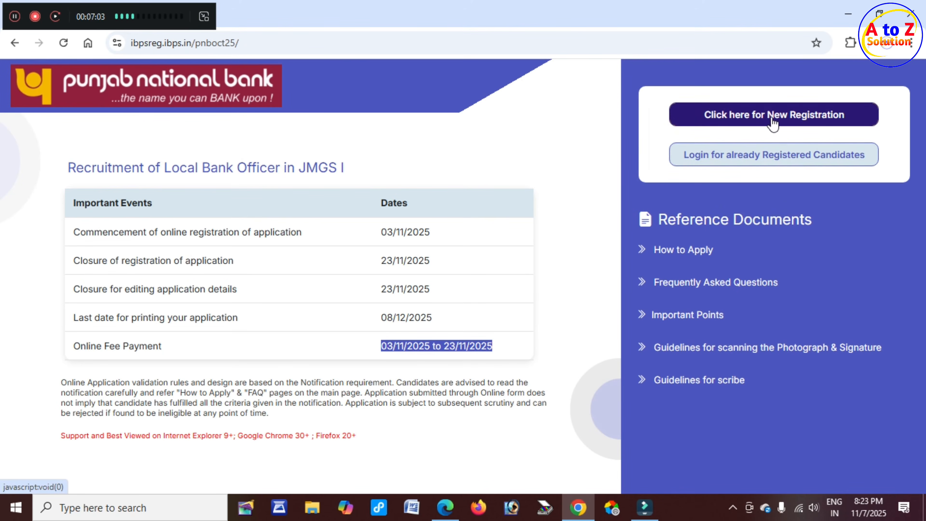
Start a New Registration and look over the basic information form.
click(788, 116)
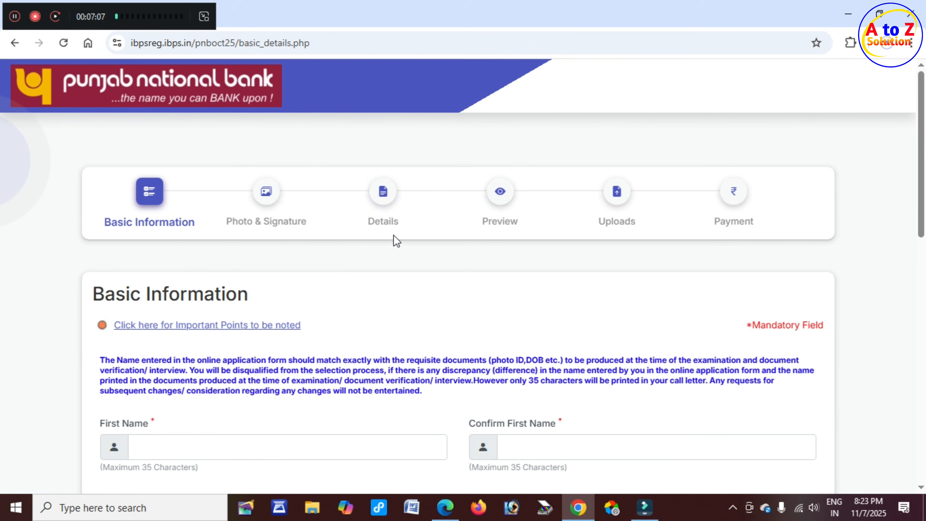
scroll(474, 253, down, 2)
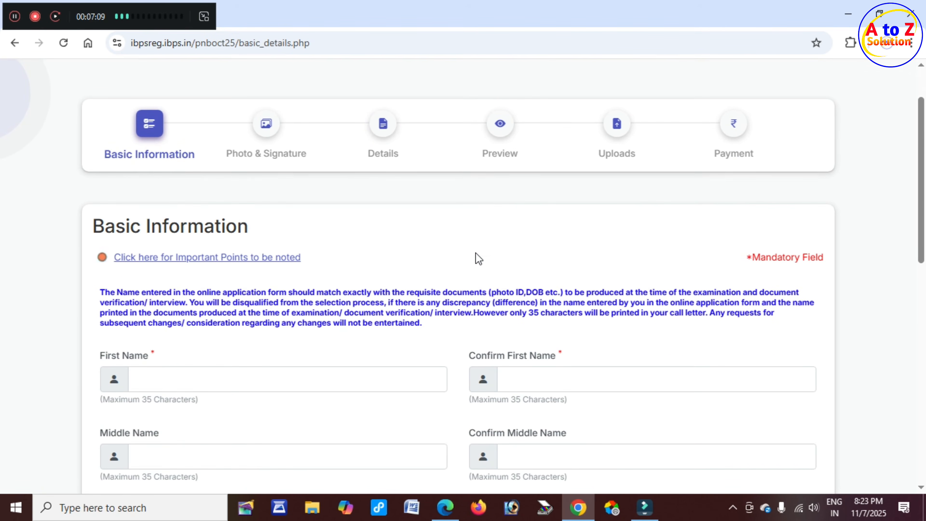
scroll(430, 229, up, 2)
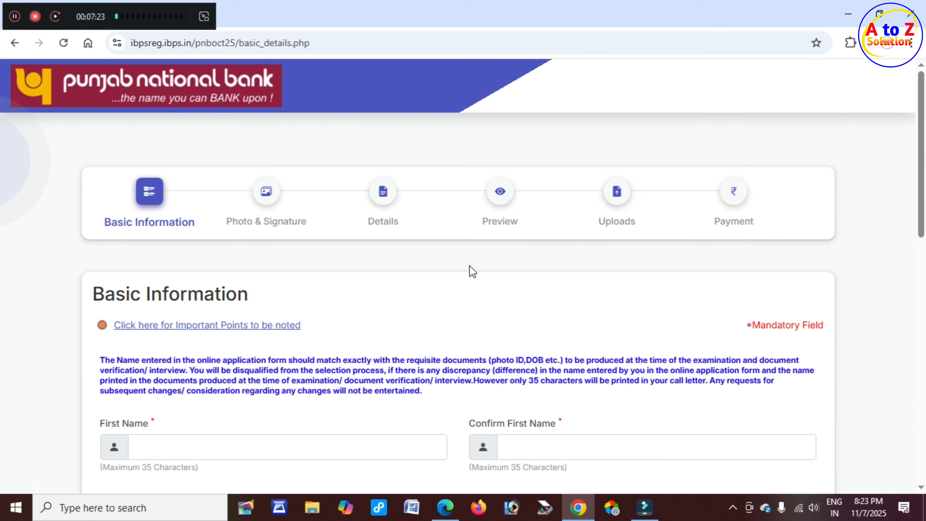
scroll(366, 274, down, 3)
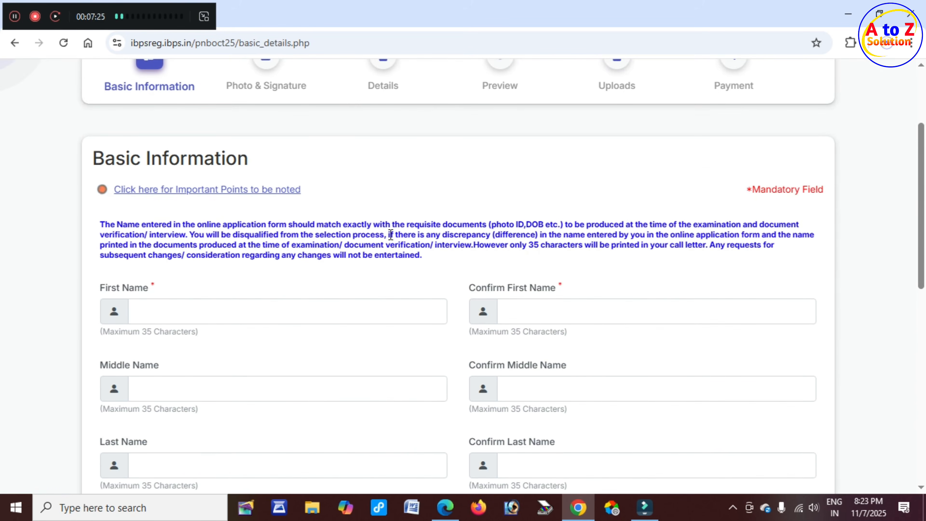
scroll(387, 205, down, 3)
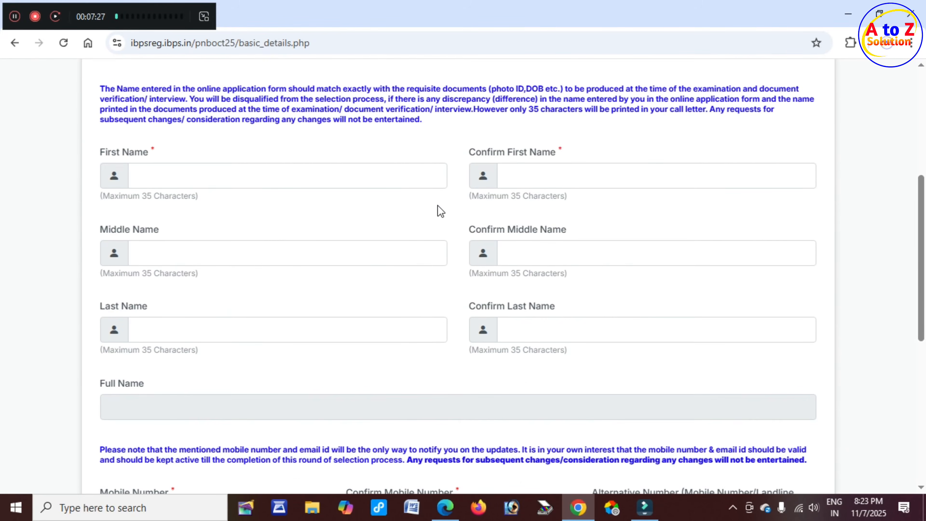
scroll(198, 198, up, 3)
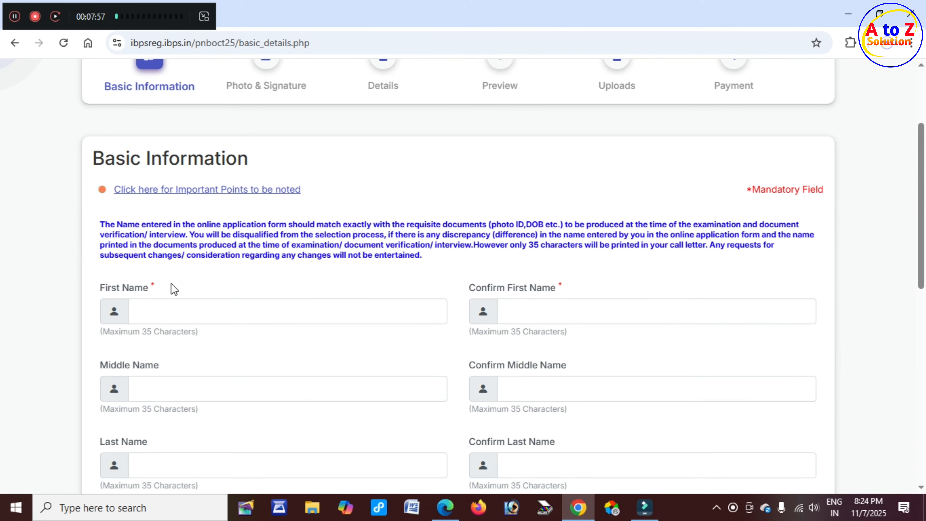
Enter and confirm the candidate's first, middle and last names.
click(143, 307)
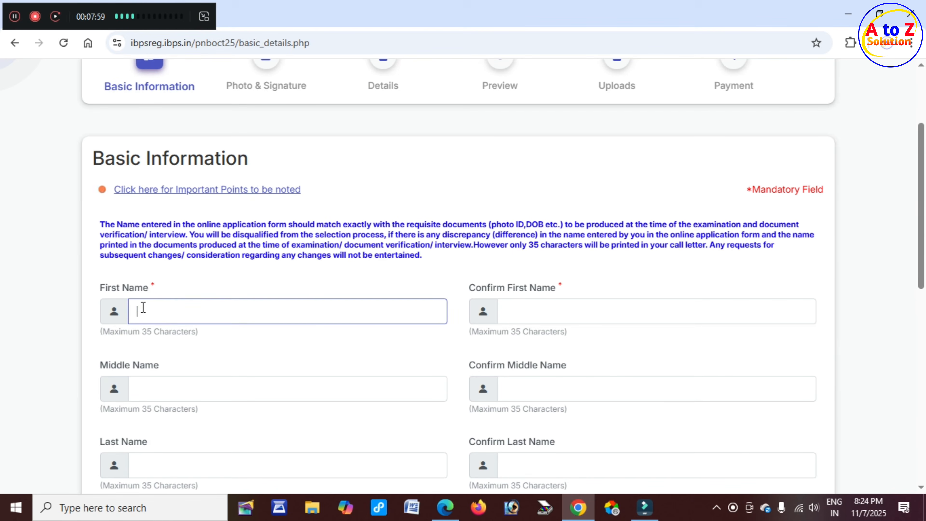
click(554, 311)
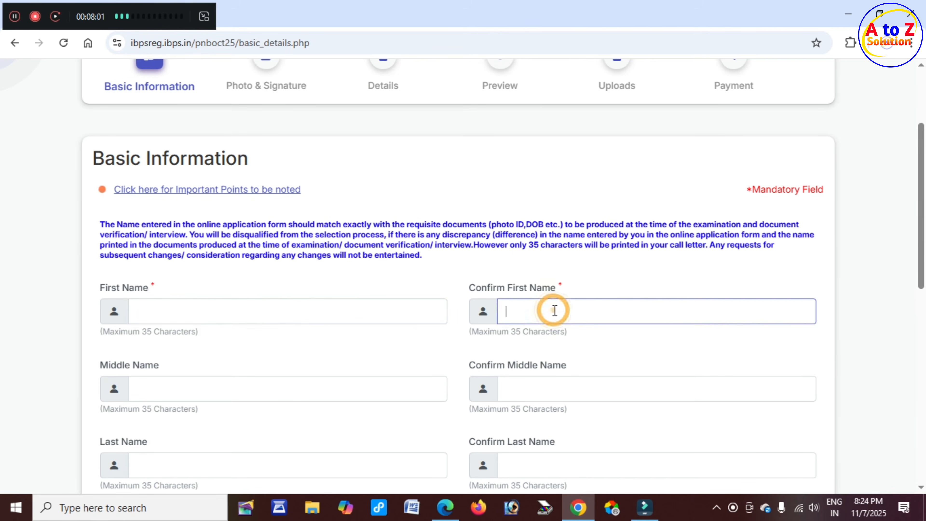
scroll(209, 316, down, 3)
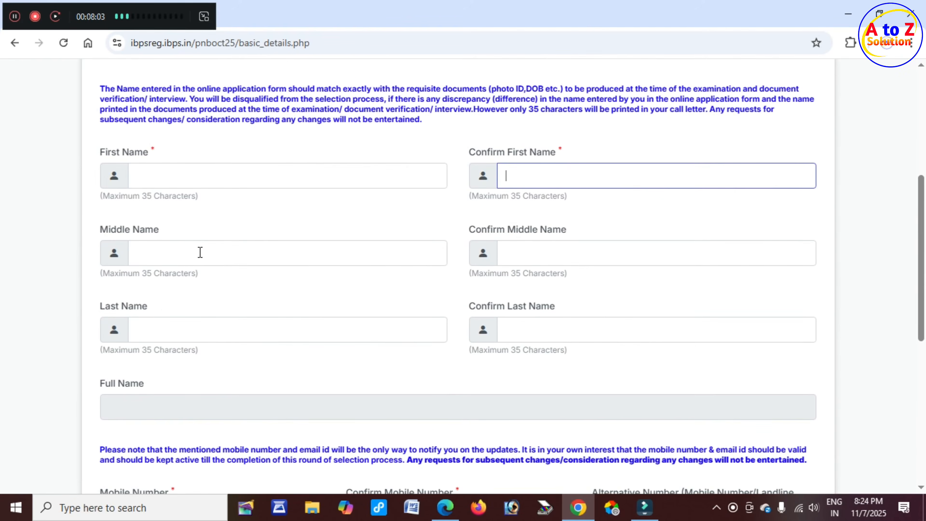
click(161, 254)
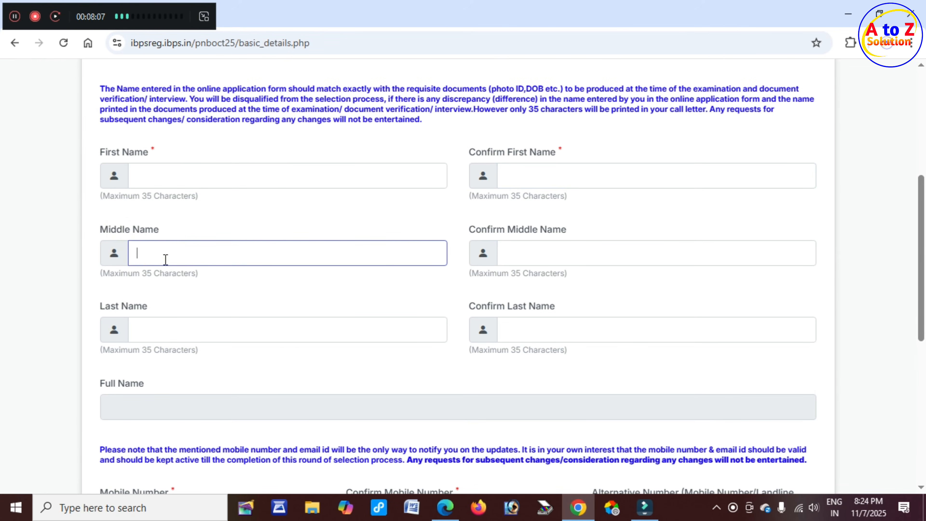
click(550, 252)
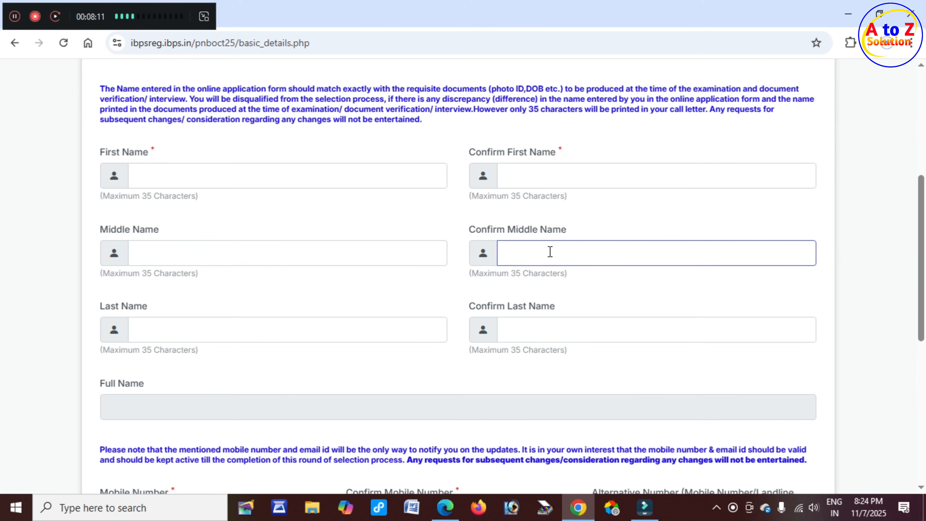
click(118, 308)
click(155, 329)
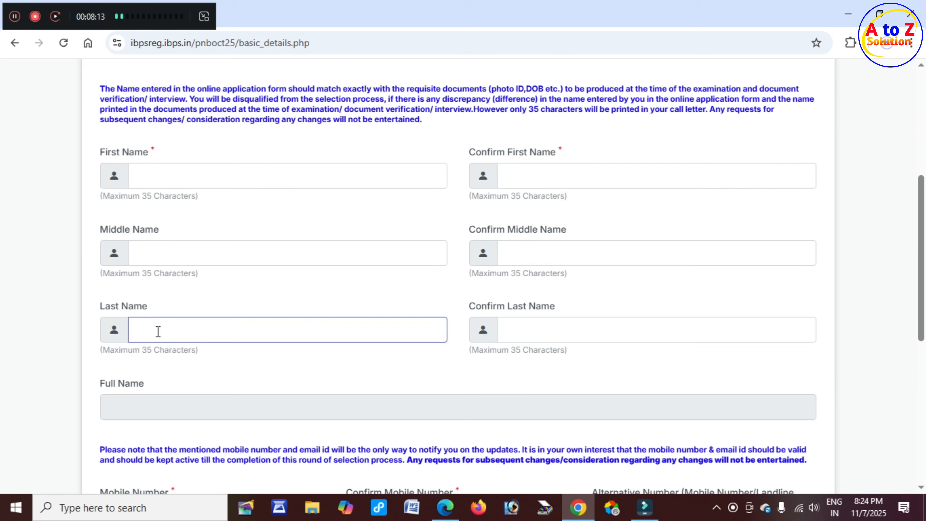
click(474, 308)
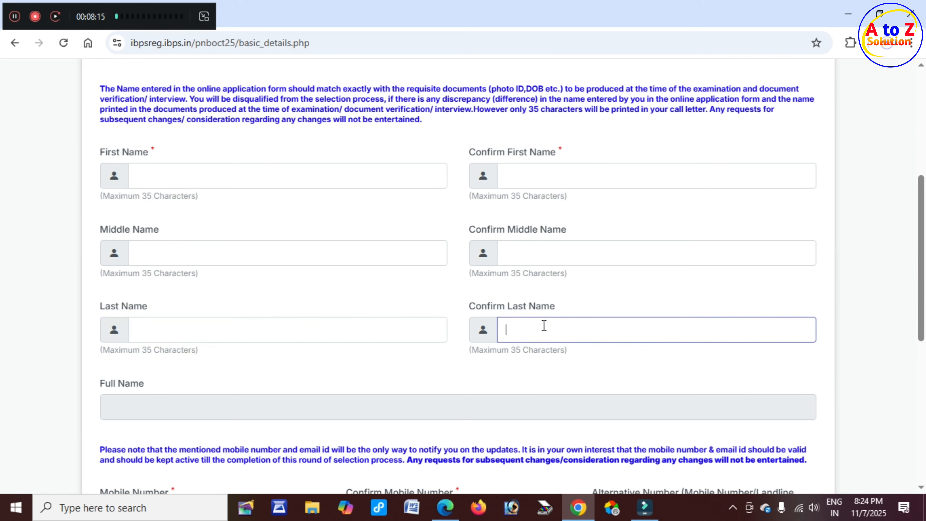
scroll(184, 378, down, 3)
click(184, 257)
scroll(165, 295, down, 2)
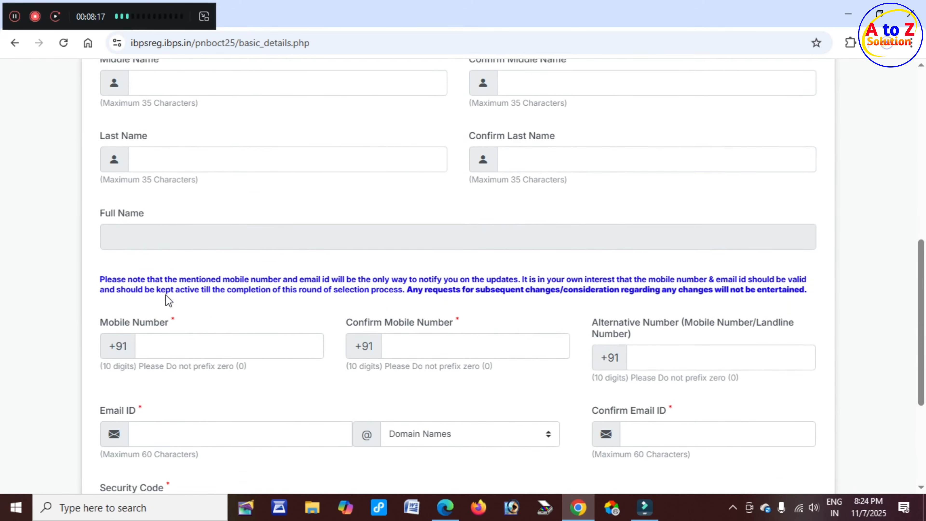
Enter and confirm the candidate's mobile number and add an alternative contact number.
click(175, 290)
click(436, 298)
click(436, 308)
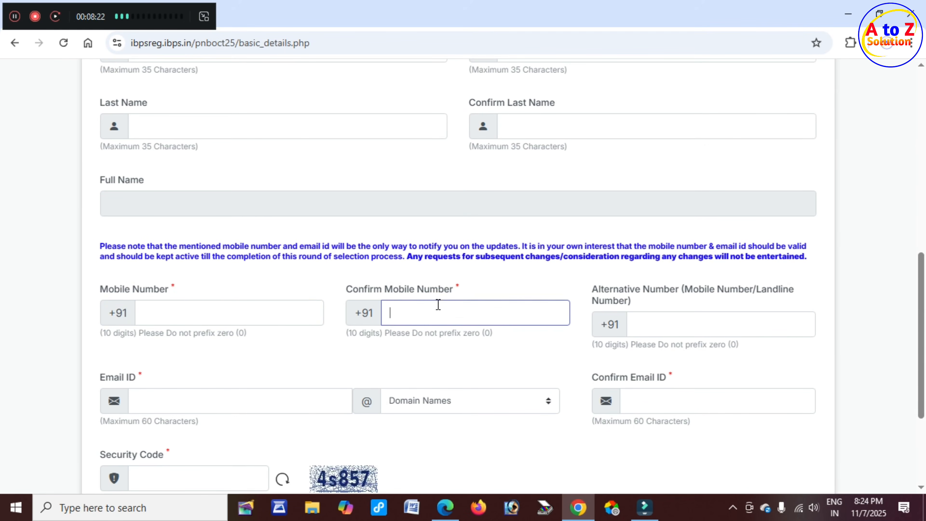
click(658, 289)
click(772, 291)
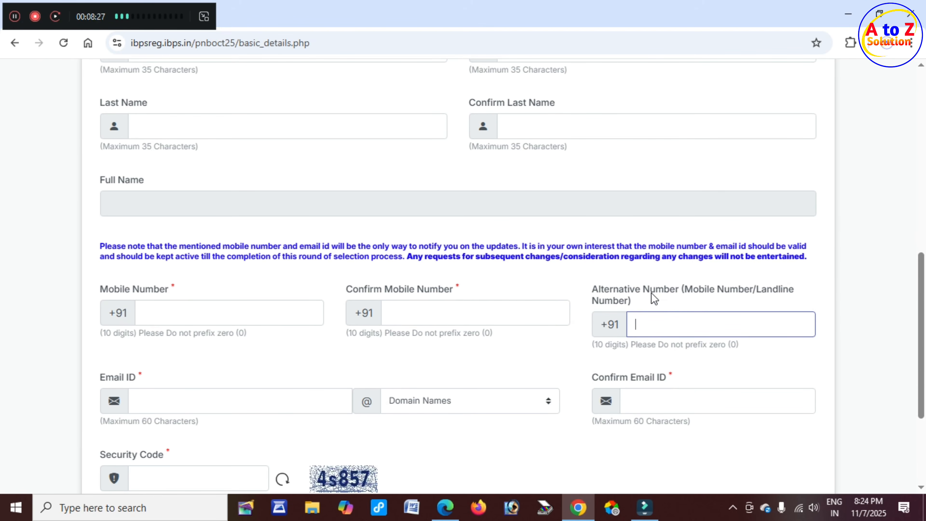
scroll(654, 293, down, 2)
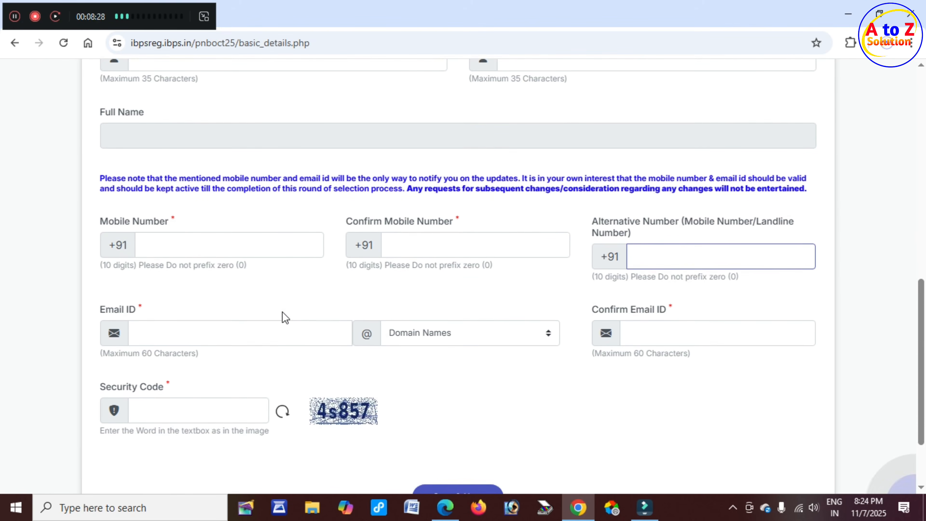
click(104, 308)
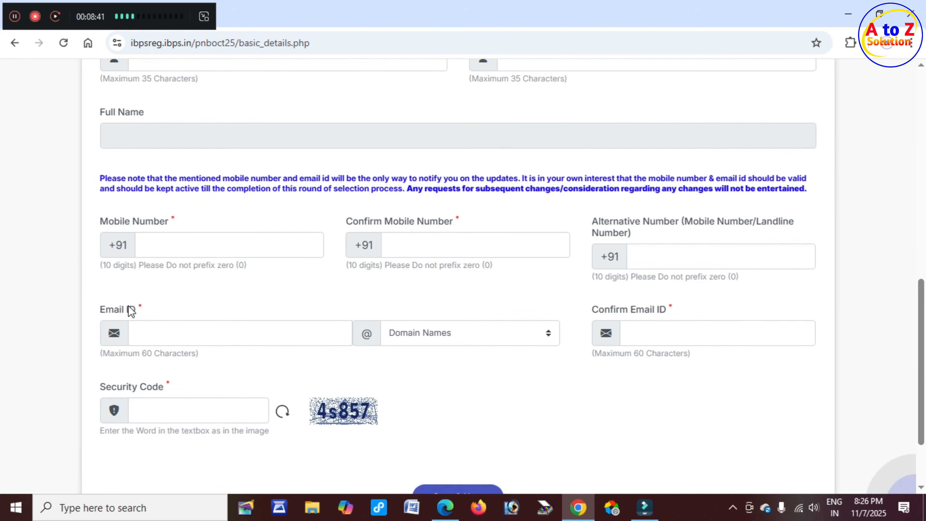
Enter the email username with gmail.com as the domain and confirm the email.
click(140, 308)
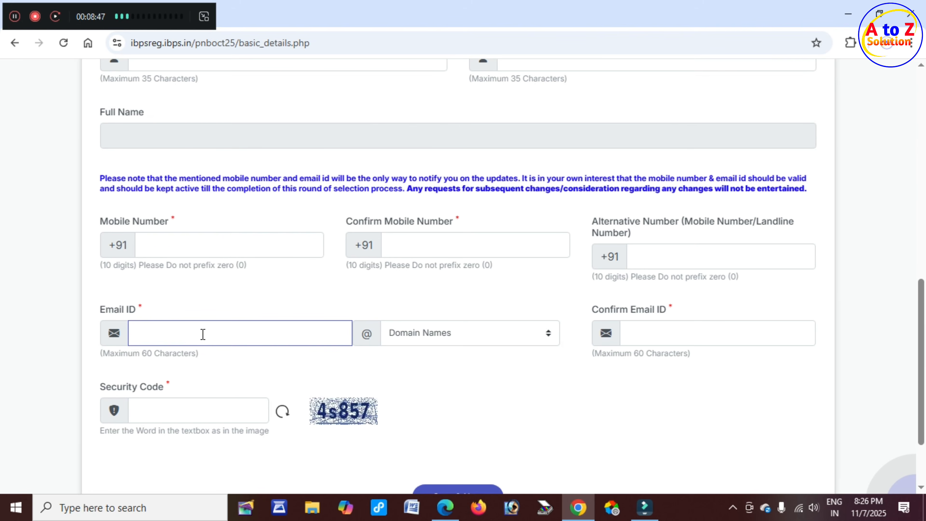
click(371, 339)
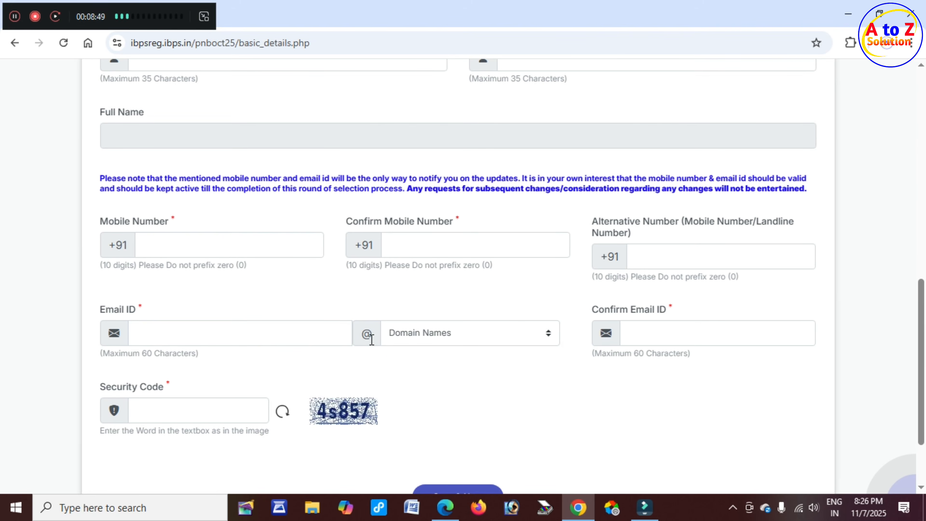
click(467, 336)
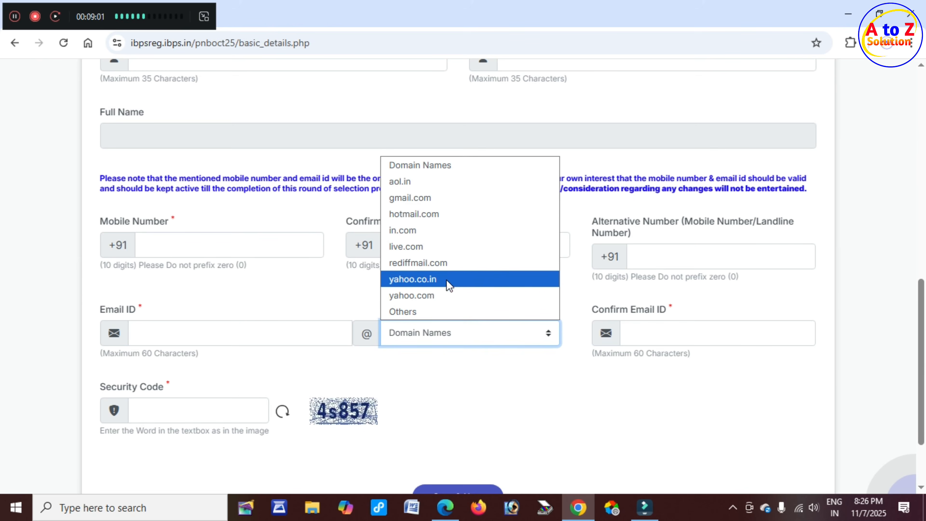
click(435, 202)
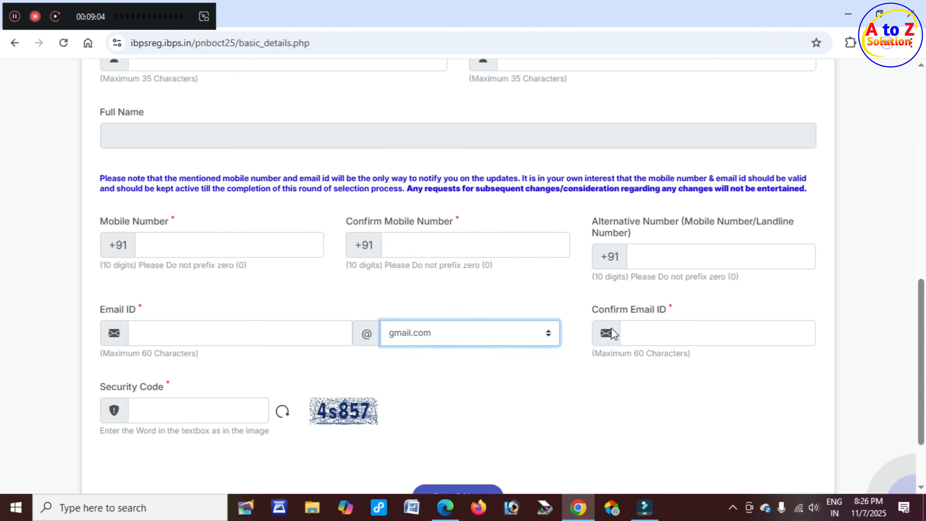
click(601, 314)
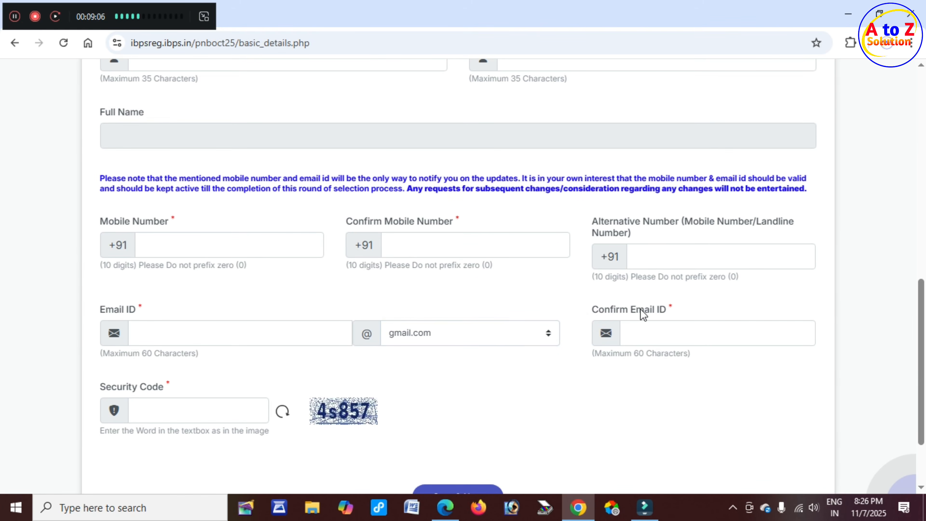
click(666, 335)
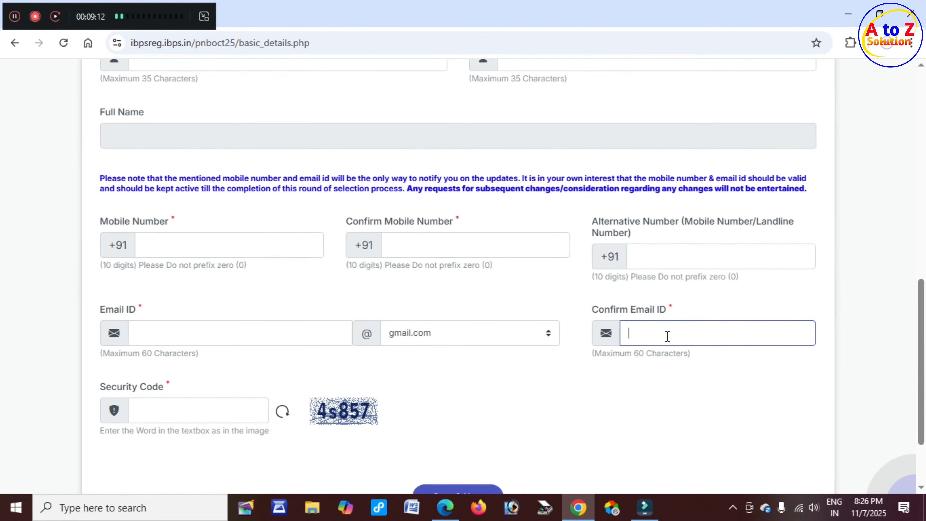
Enter the image security code and Save & Next the basic information.
scroll(346, 352, down, 3)
click(339, 317)
click(174, 312)
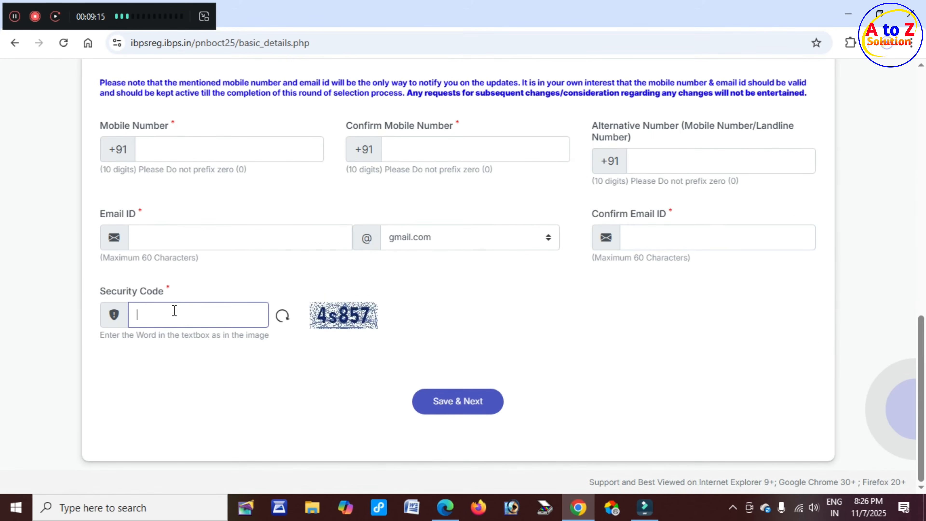
click(482, 405)
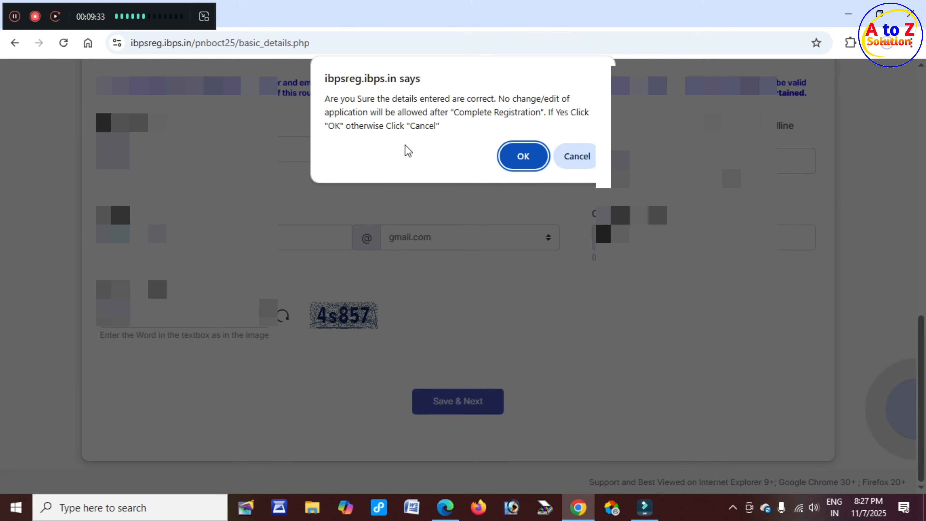
Confirm the details are correct and read the Photo & Signature heading and provisional registration line.
click(524, 156)
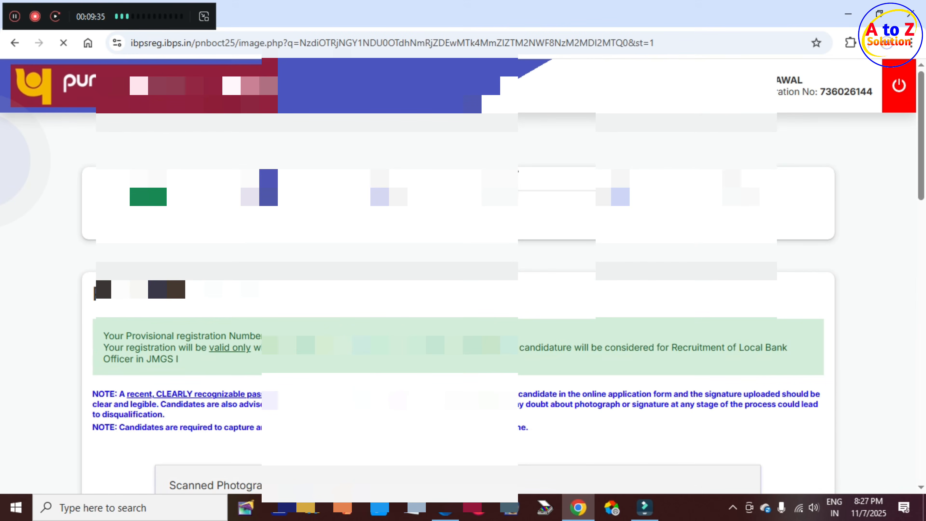
scroll(252, 97, down, 5)
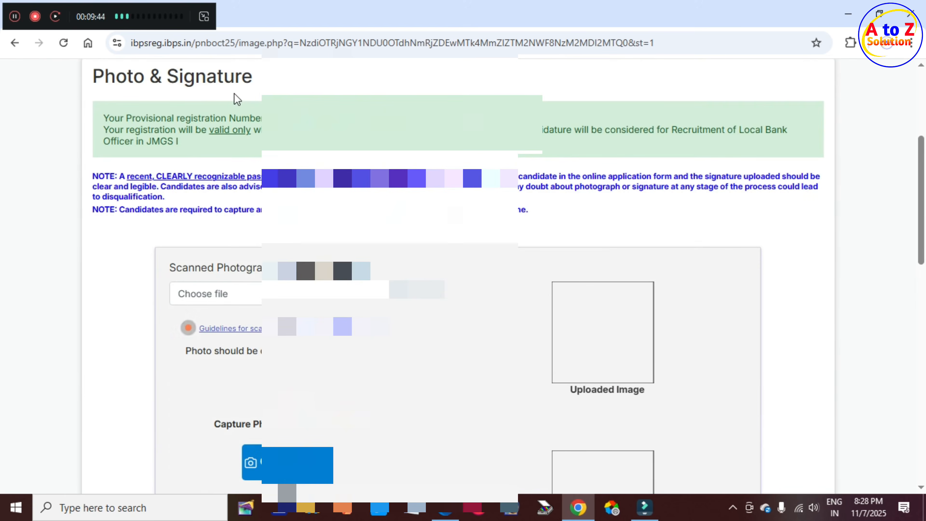
drag(115, 78, 253, 83)
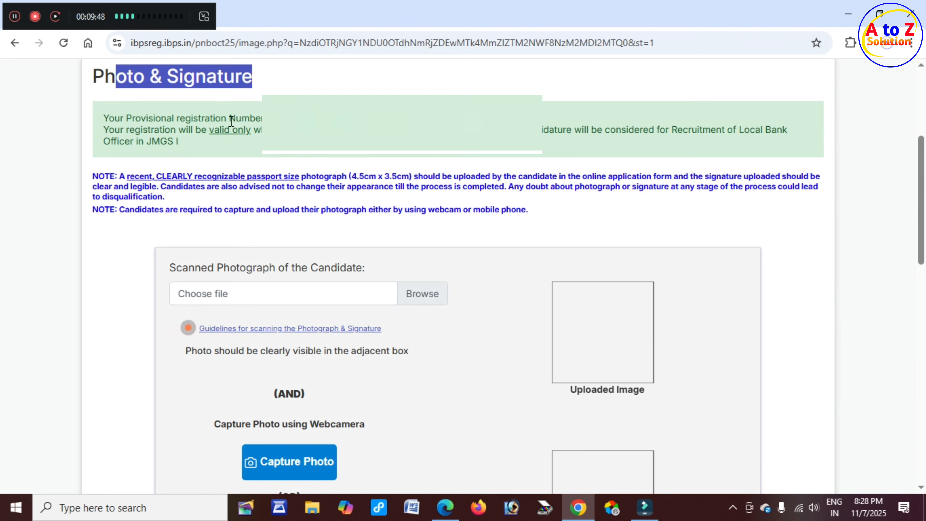
drag(175, 119, 482, 123)
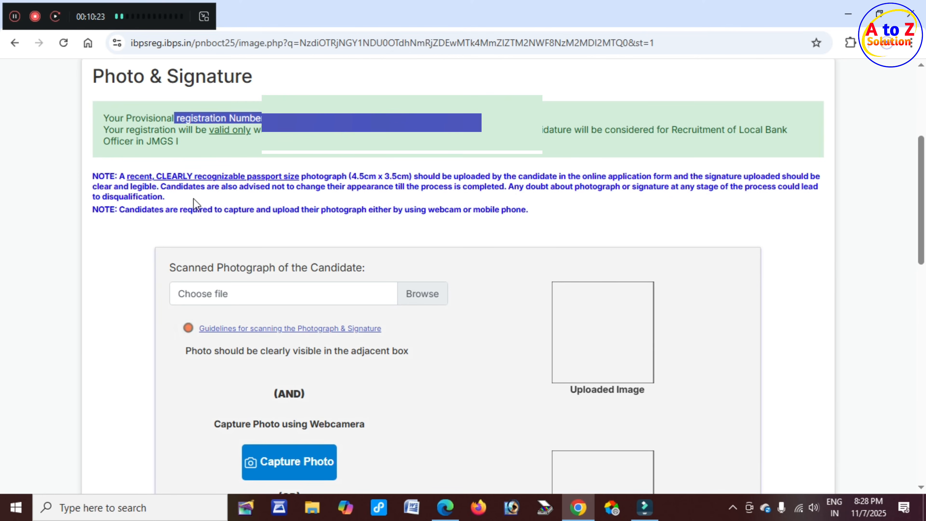
Read the photo requirements and webcam capture note, then view the scanning Guidelines.
drag(105, 183, 663, 187)
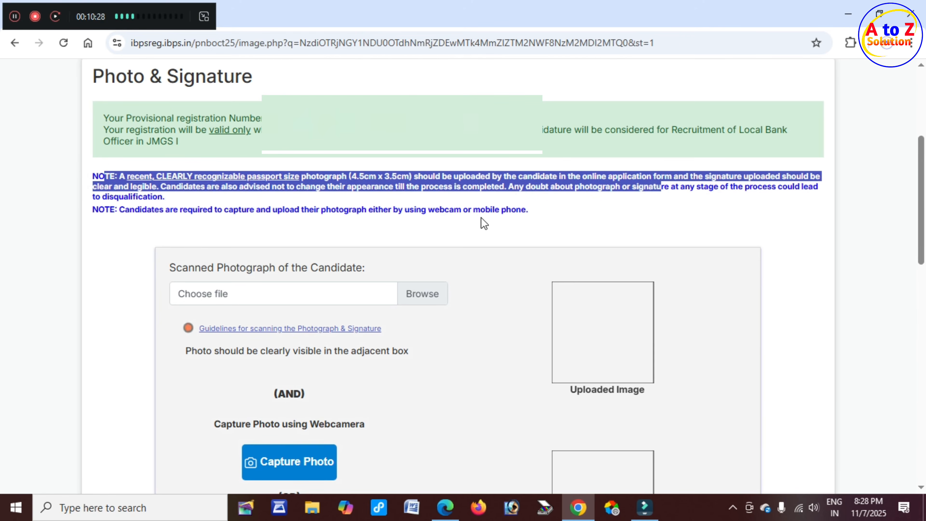
click(343, 221)
drag(255, 210, 529, 211)
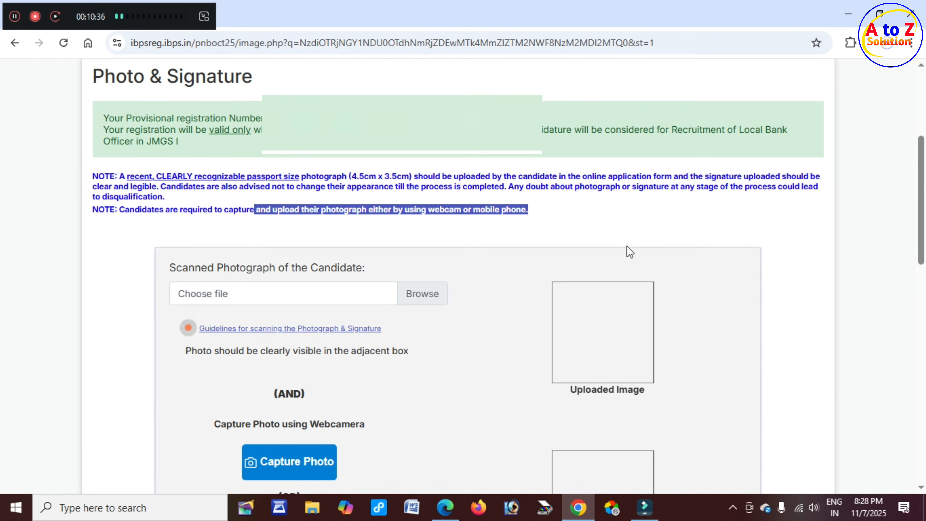
click(921, 231)
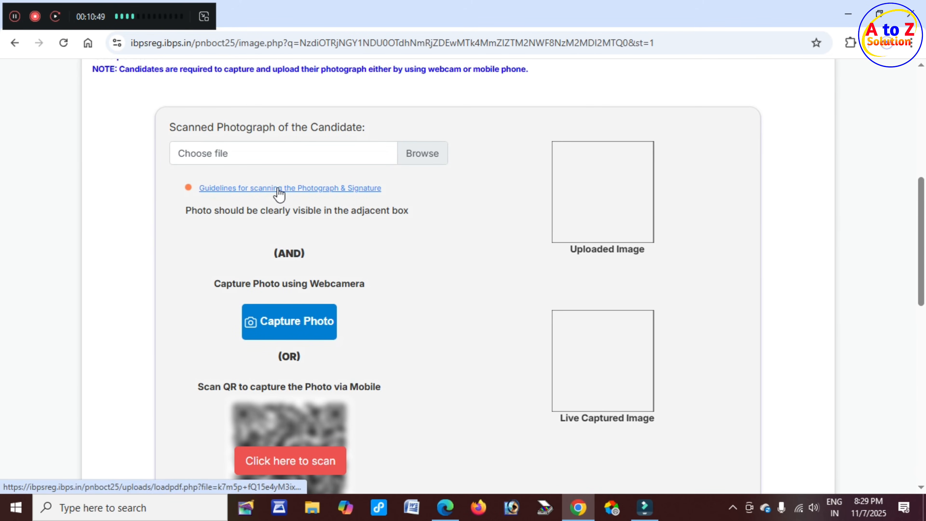
click(312, 189)
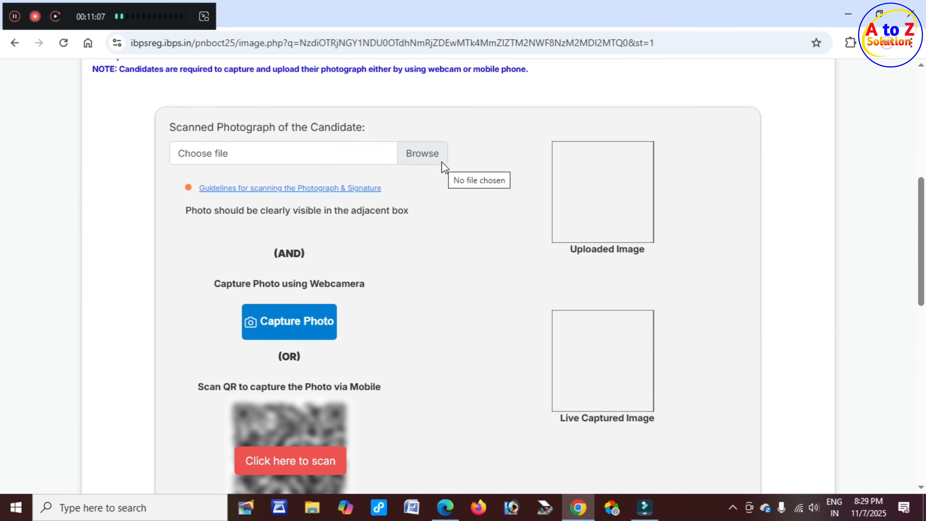
Upload the candidate's scanned photograph file.
click(371, 156)
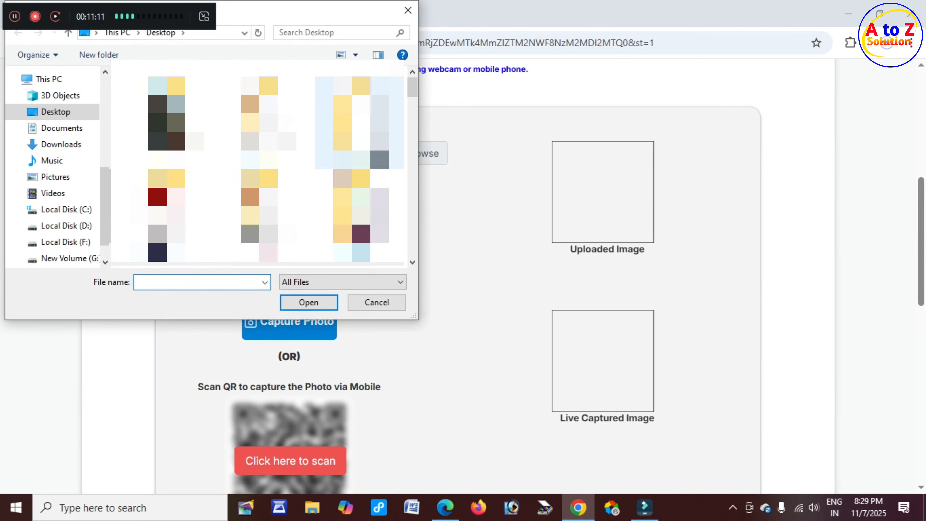
drag(414, 93, 420, 174)
click(167, 170)
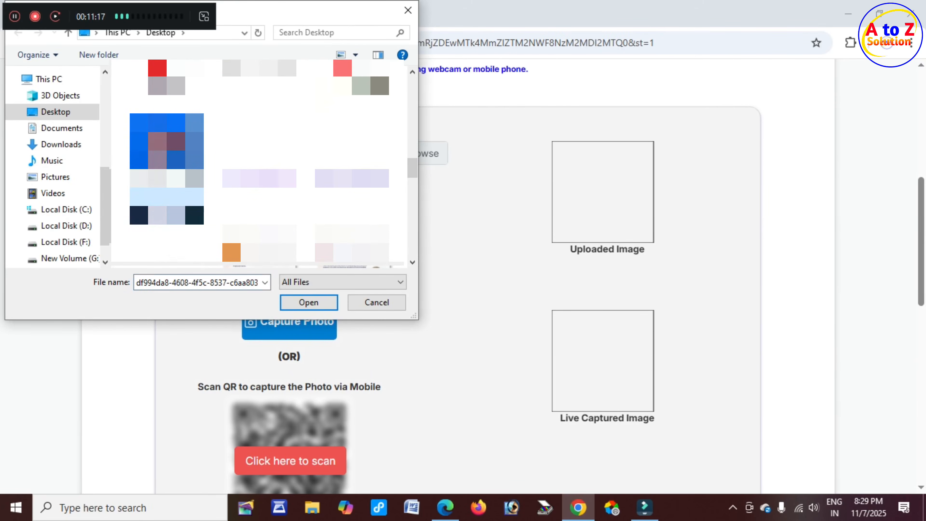
click(305, 302)
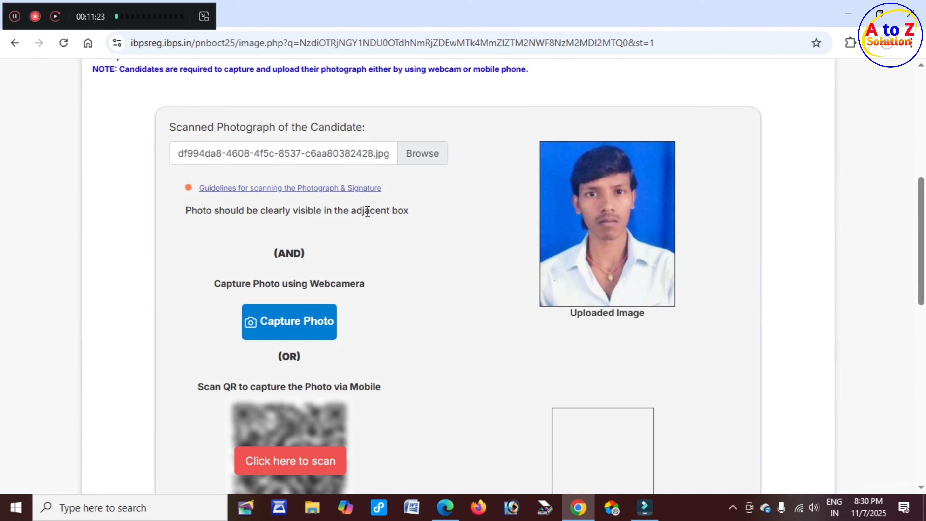
Capture a live photo using the webcam option's mobile QR code.
scroll(399, 218, down, 2)
scroll(399, 218, down, 2)
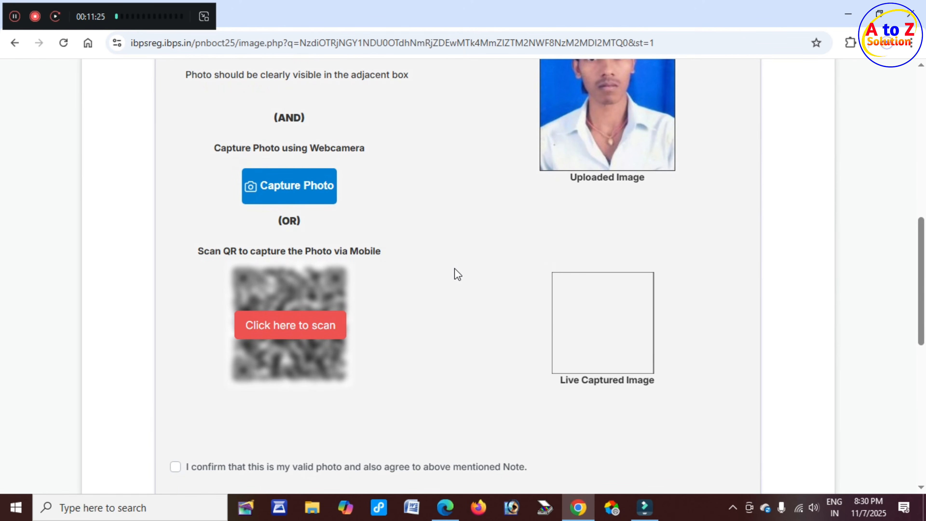
drag(310, 148, 360, 148)
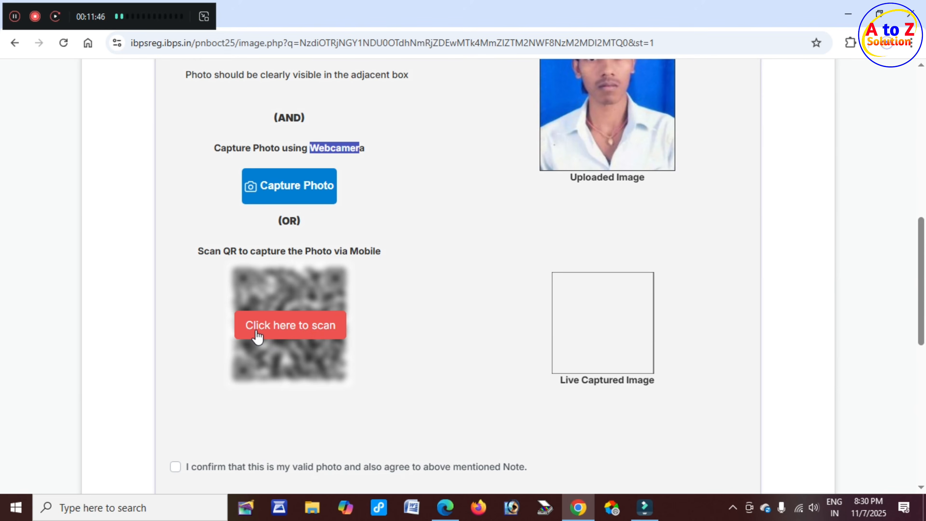
click(310, 332)
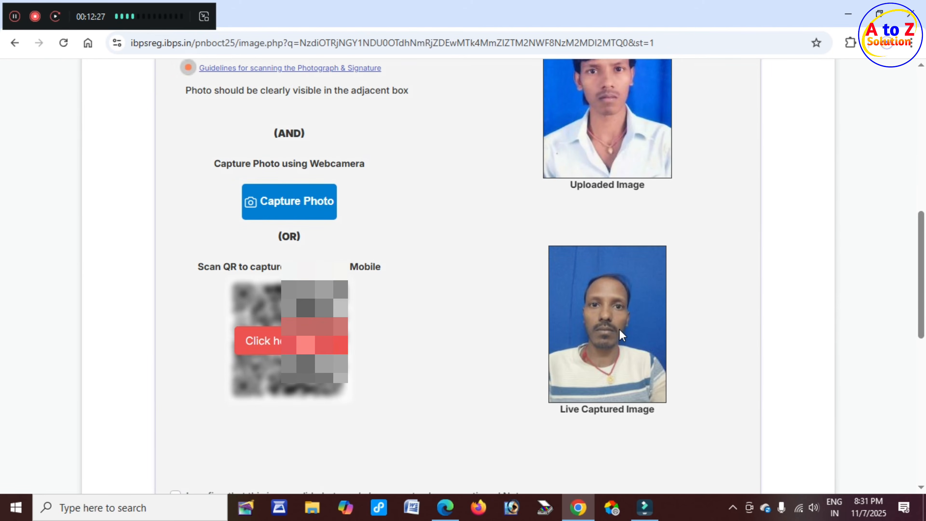
scroll(474, 328, down, 5)
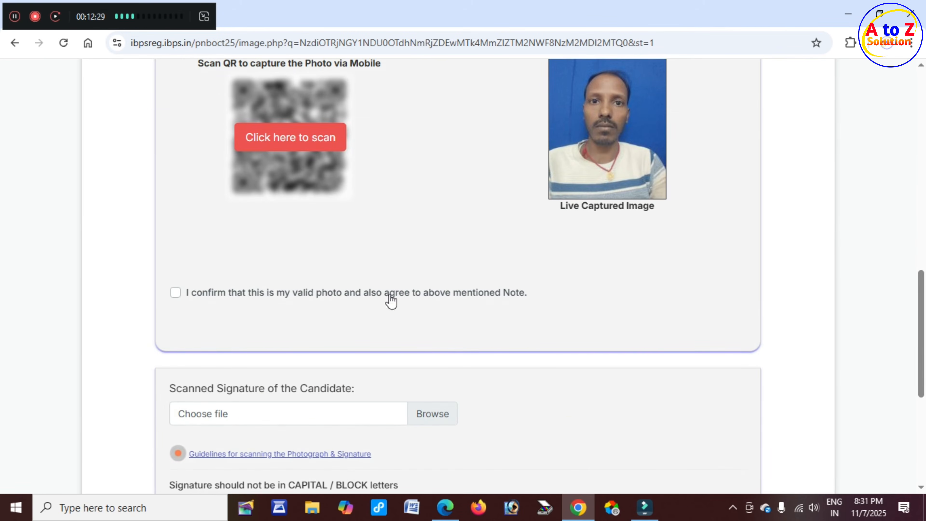
Confirm the photo, upload rrrrrrr.jpg as the scanned signature and confirm it is valid.
click(175, 294)
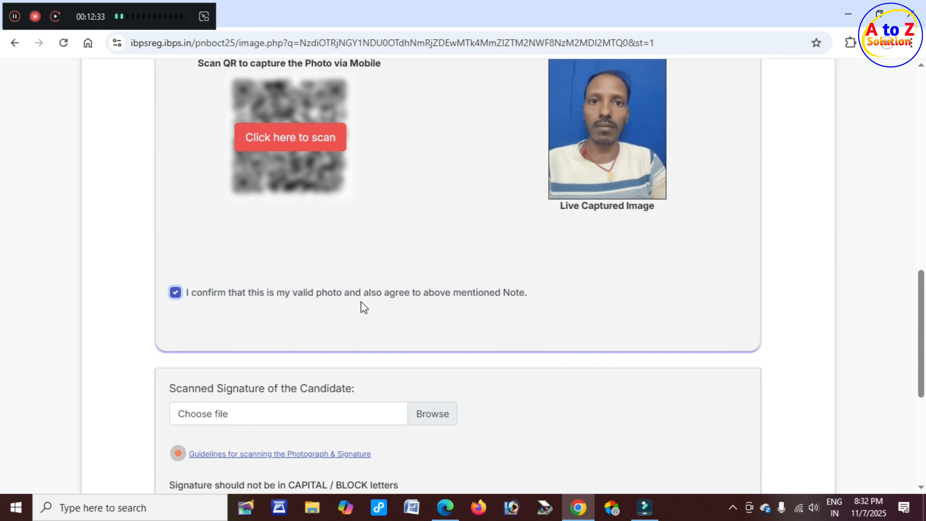
scroll(374, 306, down, 5)
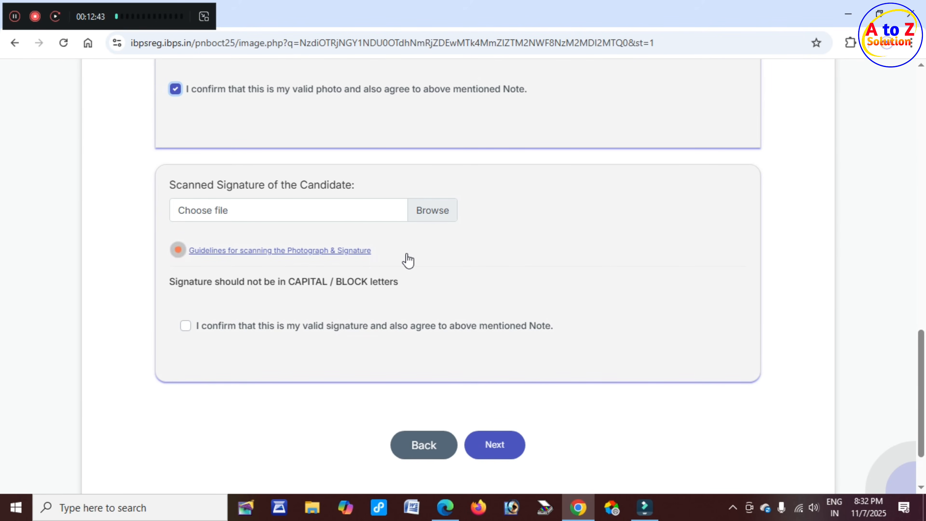
click(365, 211)
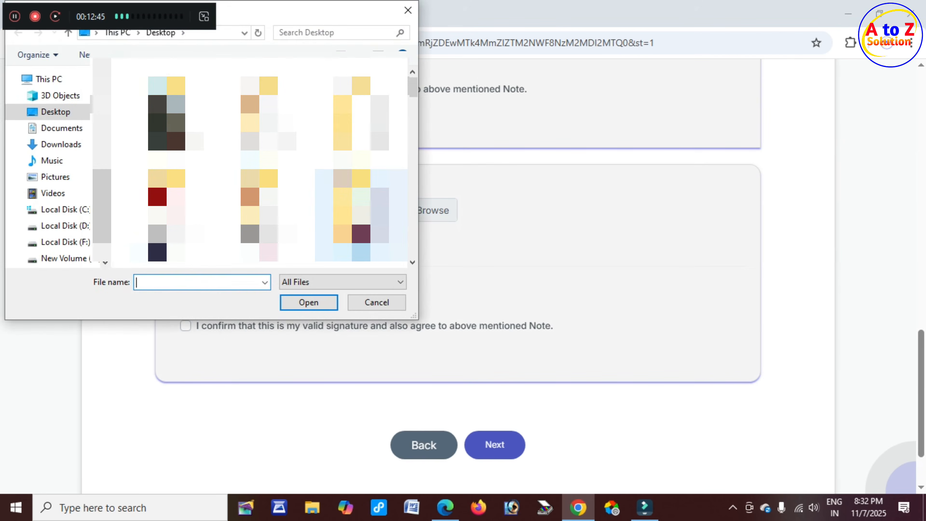
scroll(259, 126, down, 5)
scroll(259, 163, down, 3)
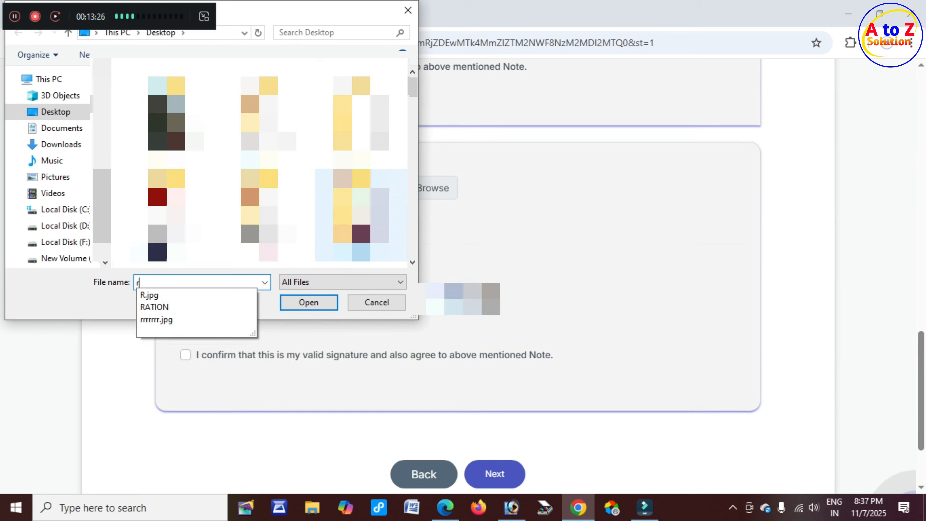
text(rr)
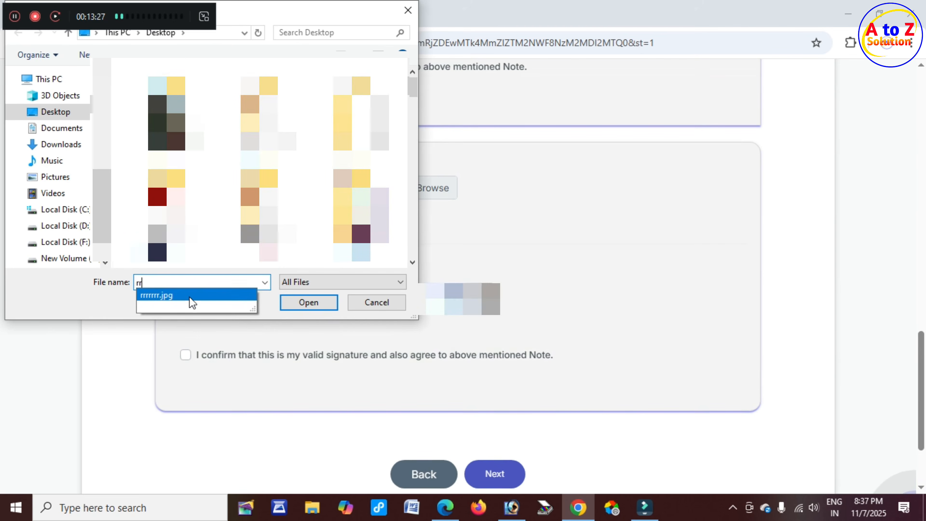
click(179, 297)
click(317, 305)
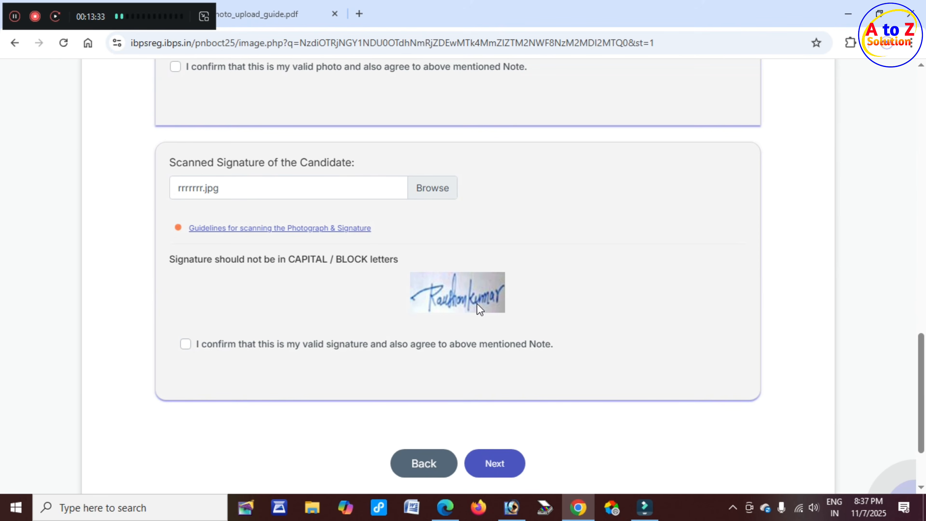
click(186, 346)
Proceed to the next registration step and scroll through the Basic Details form.
scroll(401, 347, down, 3)
click(501, 366)
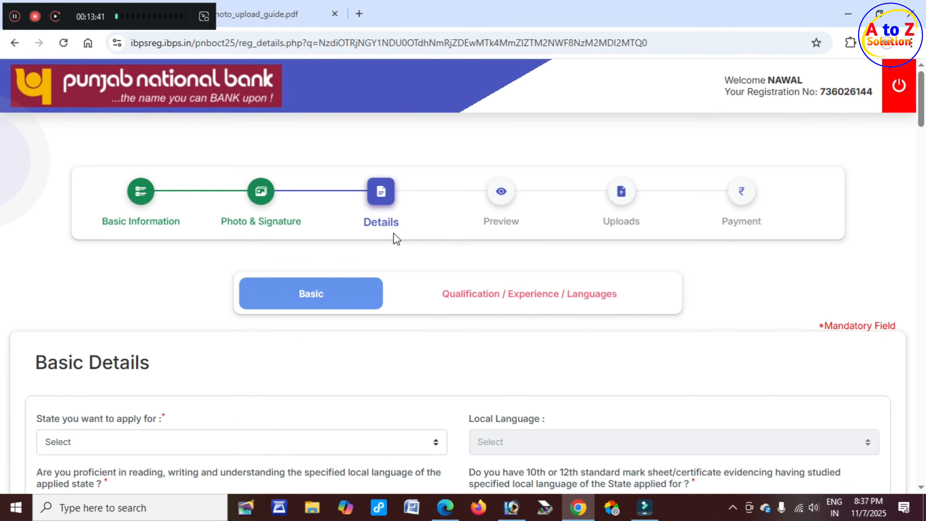
scroll(394, 244, down, 2)
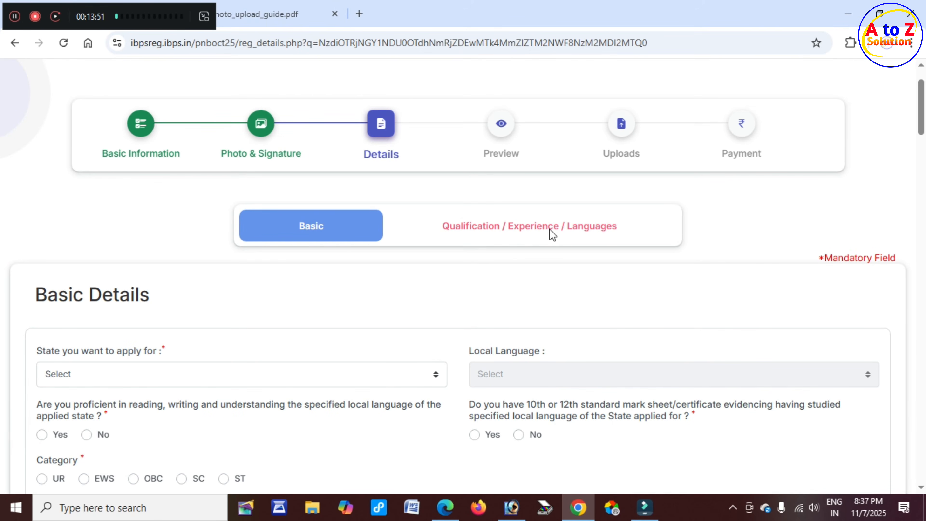
scroll(364, 262, down, 4)
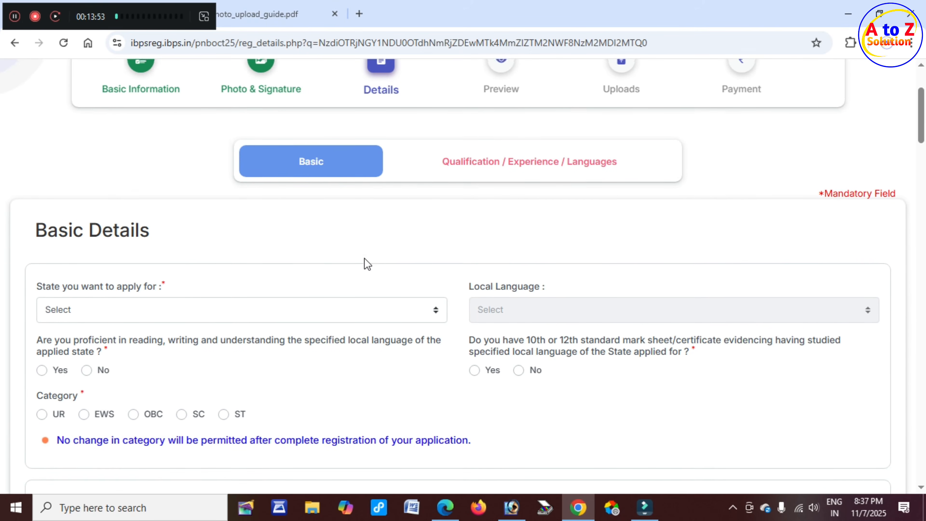
scroll(252, 229, down, 2)
scroll(291, 228, up, 2)
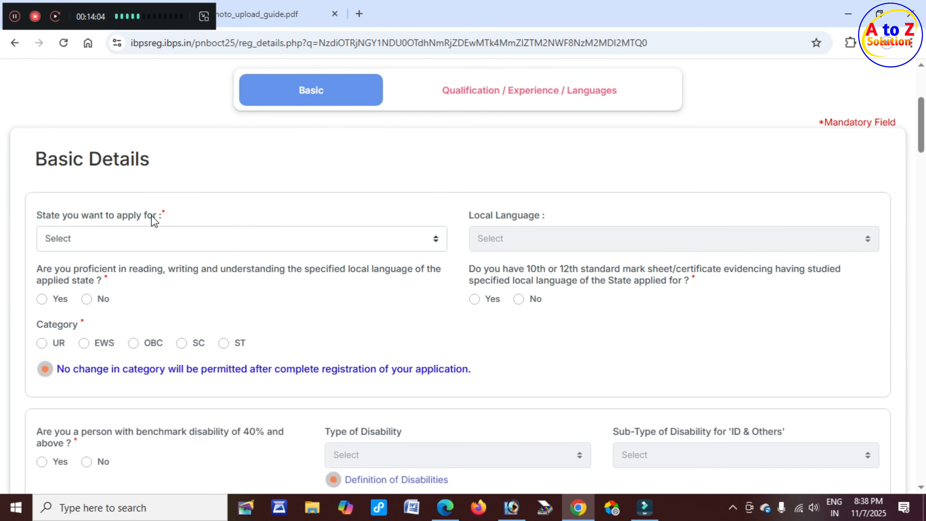
Choose Andhra Pradesh as the state applied for and Telugu as the local language.
click(148, 237)
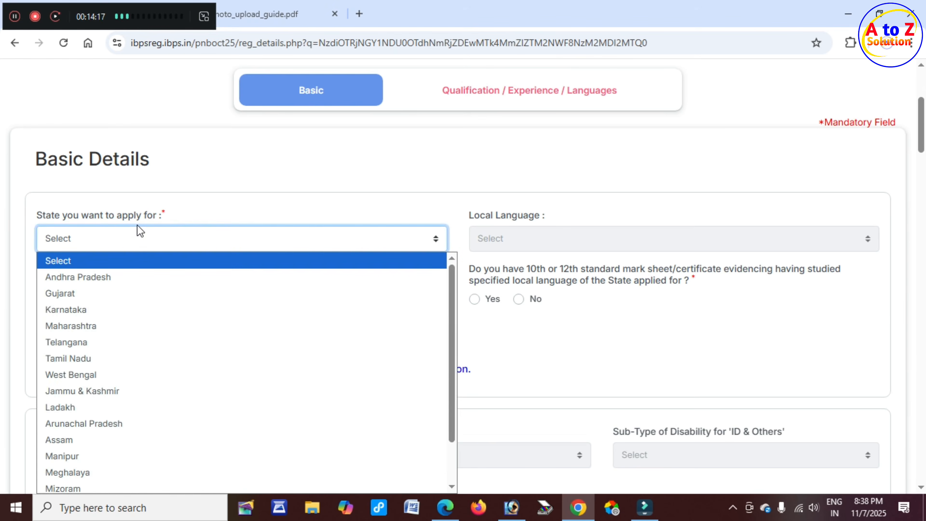
scroll(143, 398, down, 1)
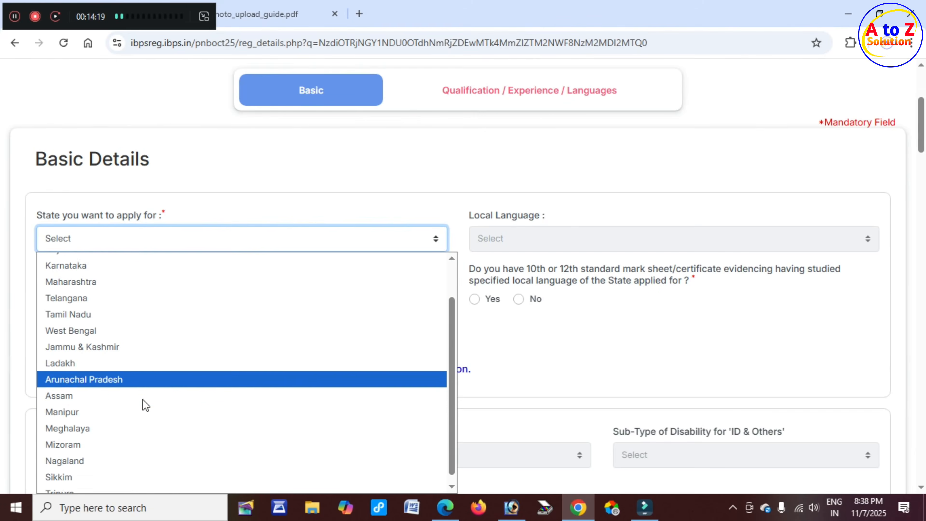
scroll(93, 411, up, 1)
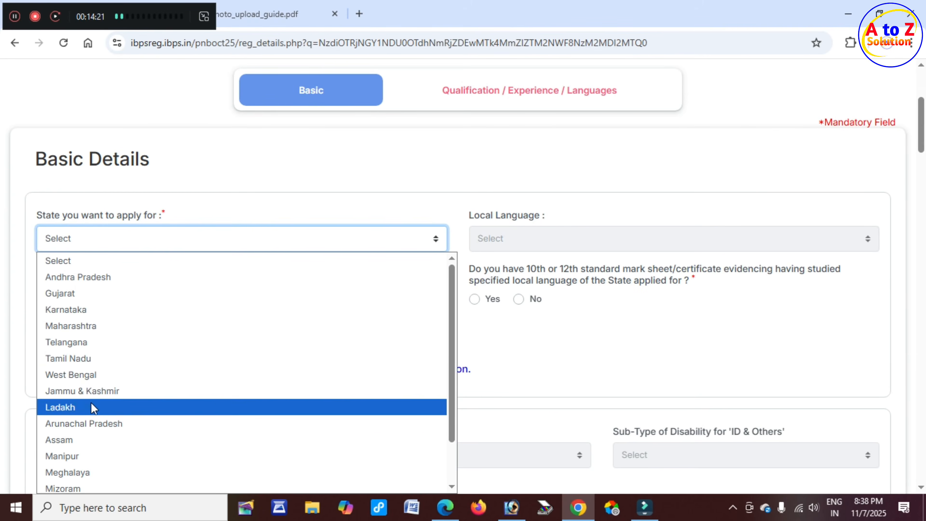
click(97, 276)
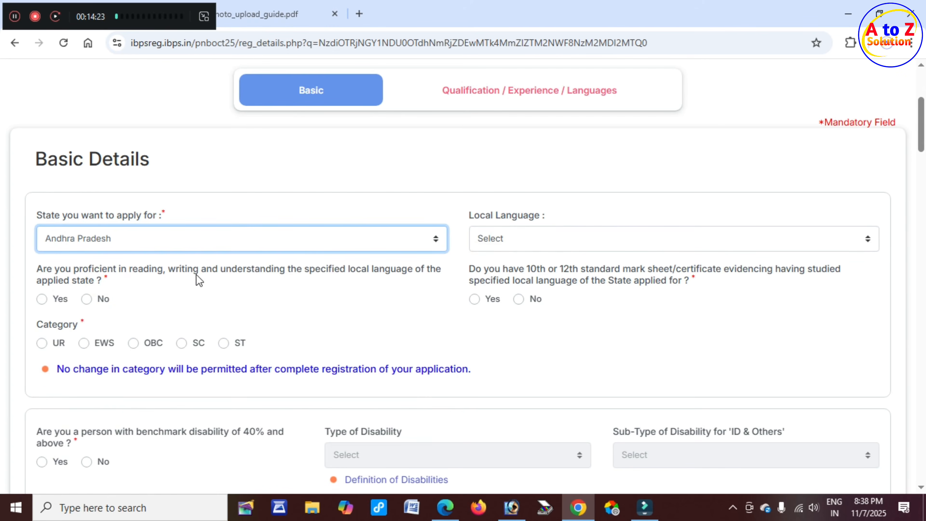
click(502, 215)
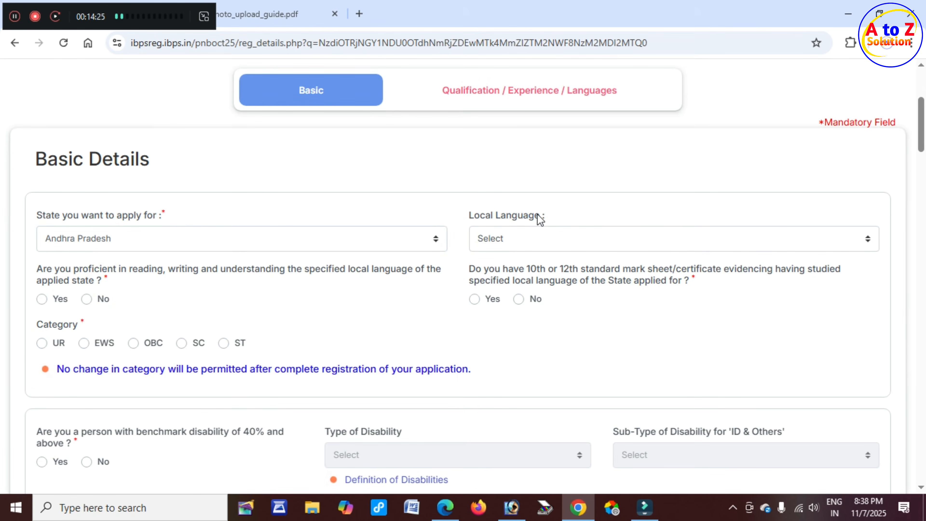
click(531, 244)
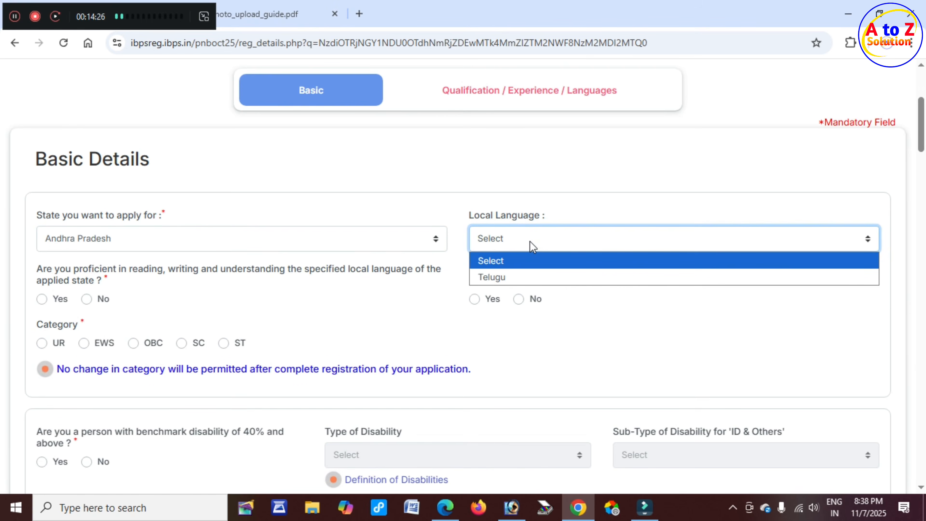
click(521, 281)
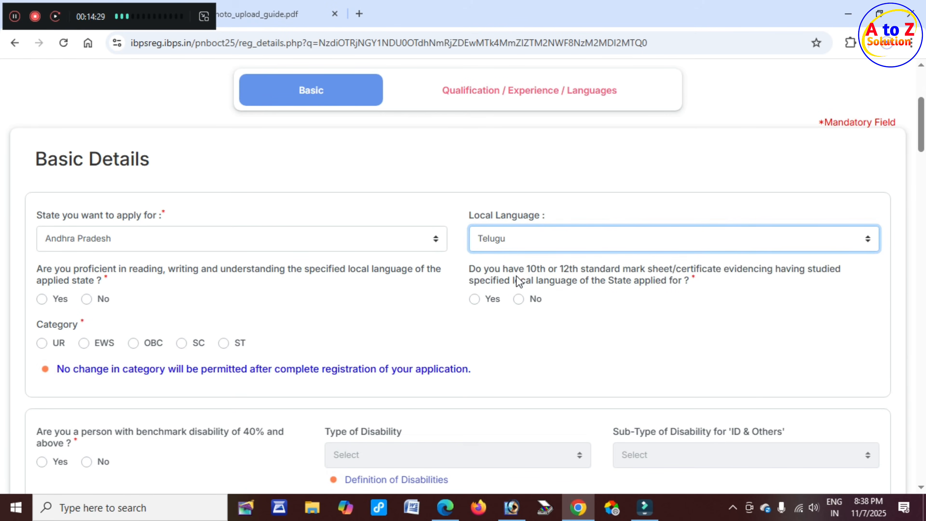
scroll(172, 281, down, 2)
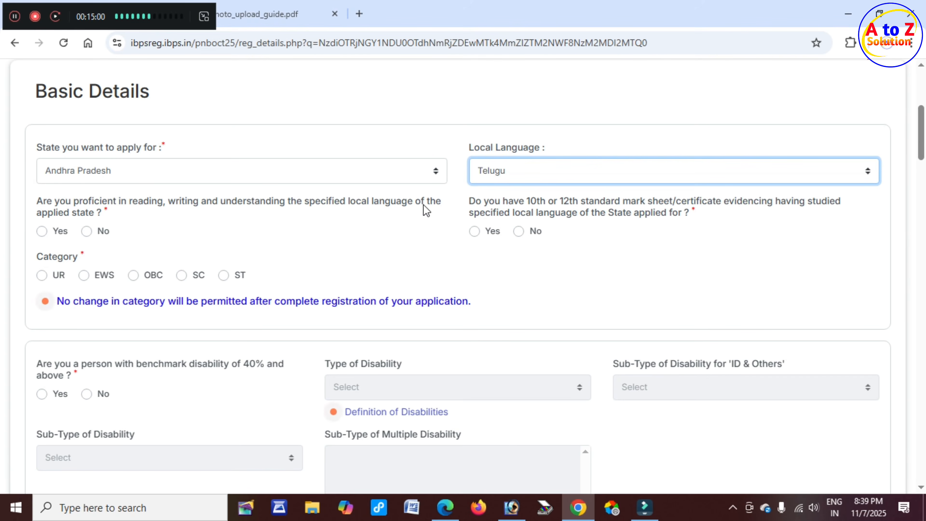
Answer Yes to local-language proficiency and to having a 10th/12th local-language mark sheet.
click(59, 215)
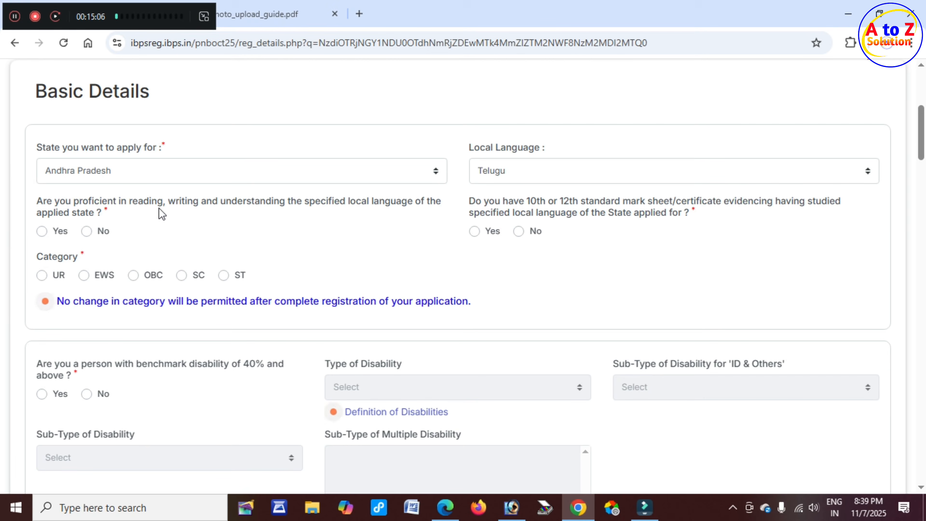
click(43, 231)
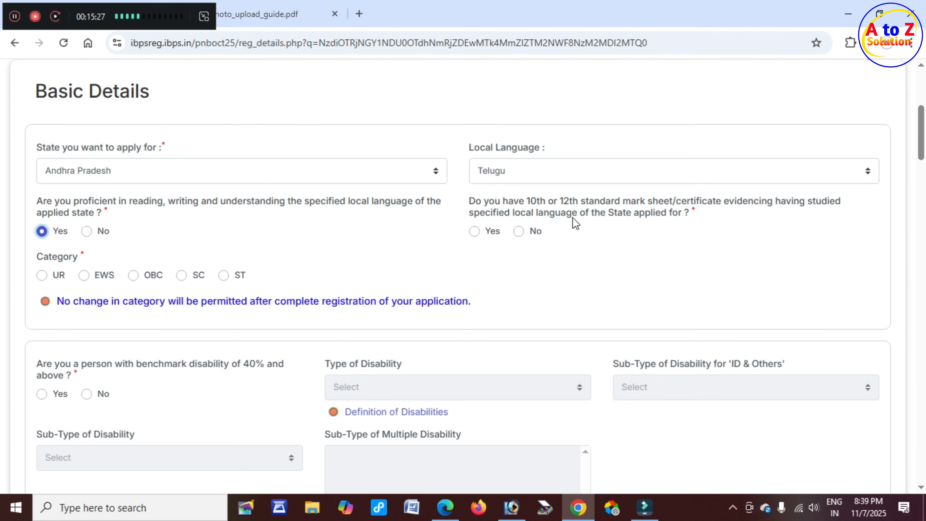
click(475, 233)
scroll(75, 245, down, 2)
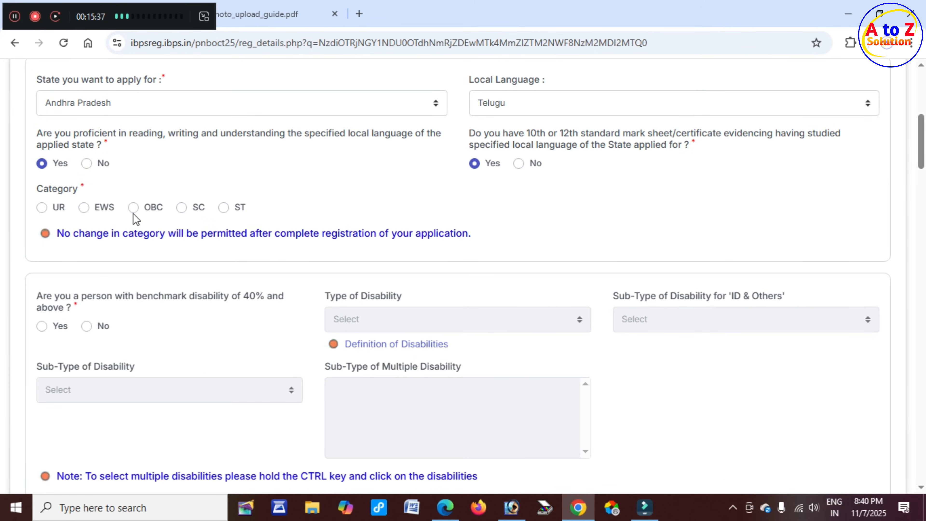
Set the category to SC, acknowledge the warning, and answer No to benchmark disability.
click(181, 209)
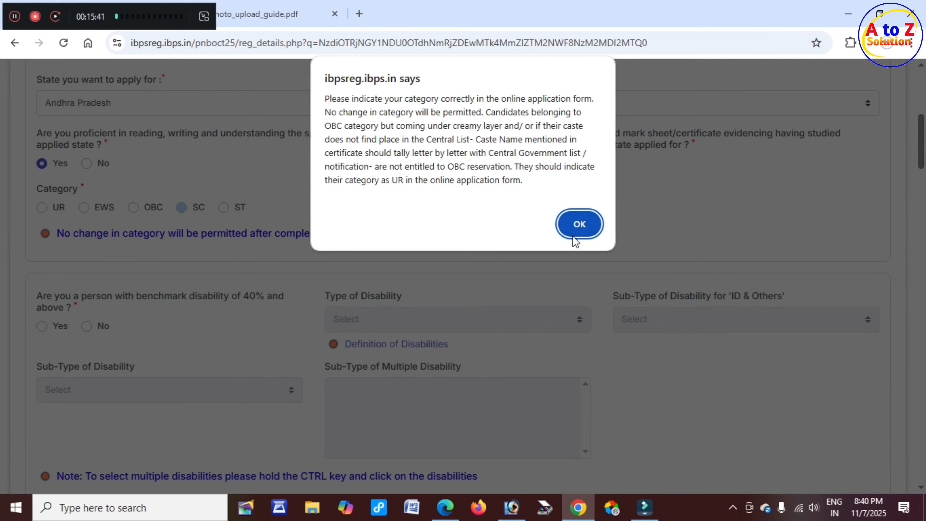
click(579, 224)
scroll(221, 253, down, 3)
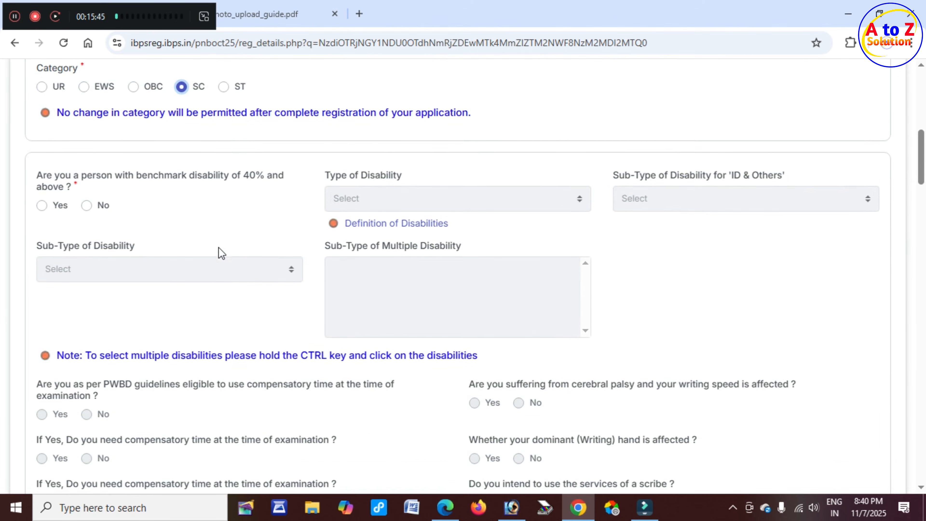
scroll(179, 210, up, 2)
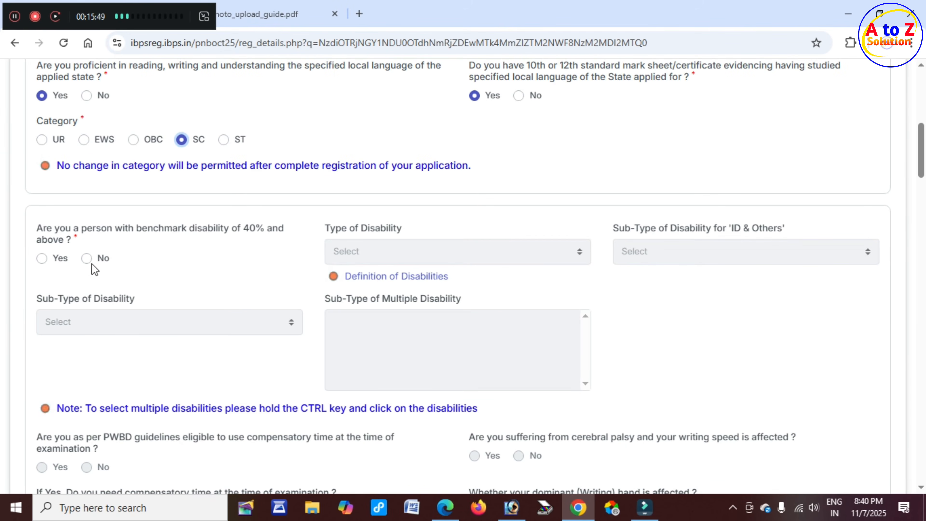
click(41, 258)
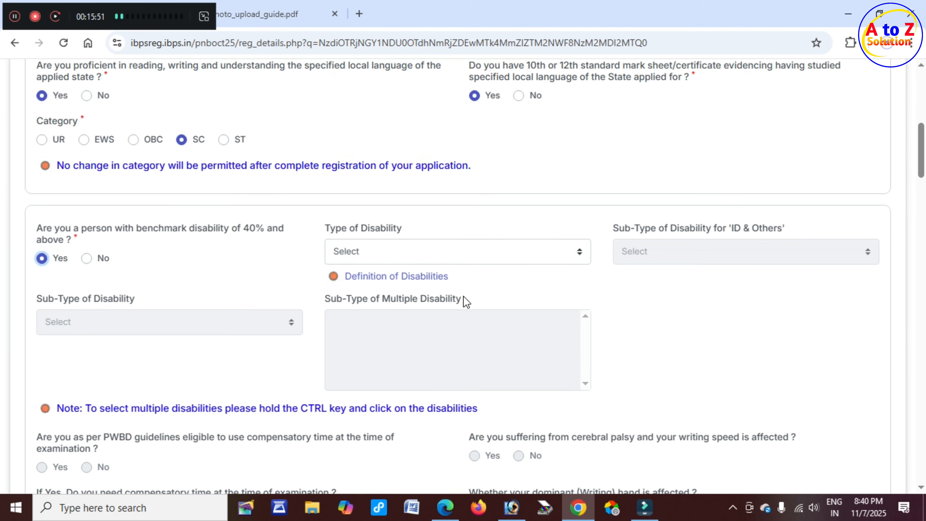
click(92, 261)
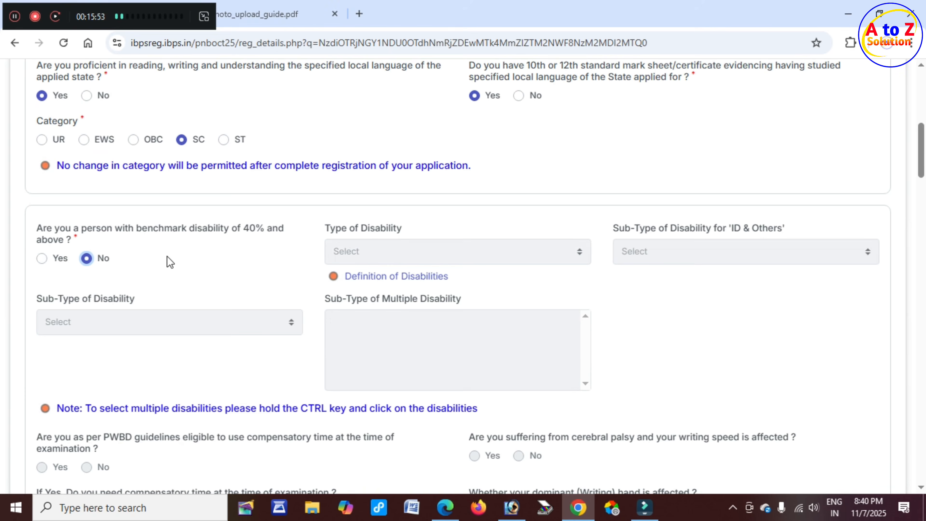
scroll(234, 263, down, 3)
scroll(243, 259, down, 1)
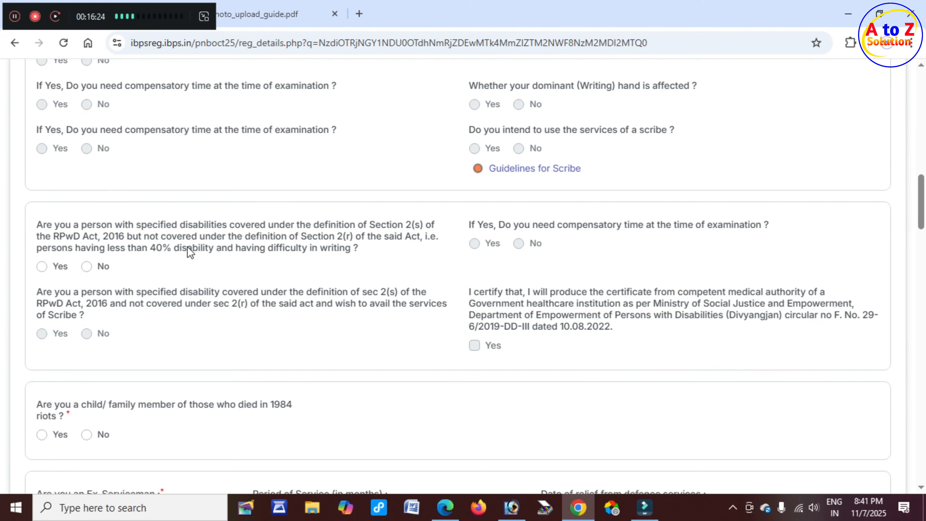
Answer No to the under-40% disability and 1984 riots questions.
click(42, 267)
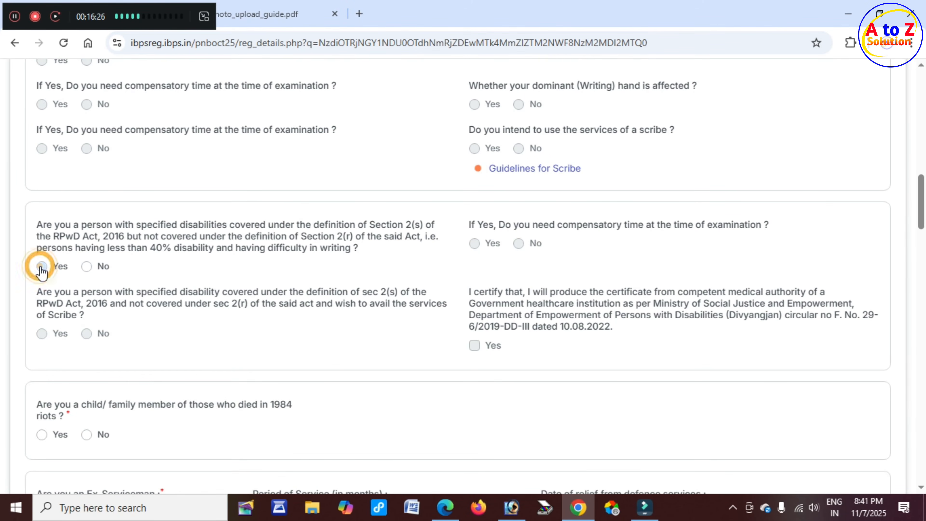
click(87, 267)
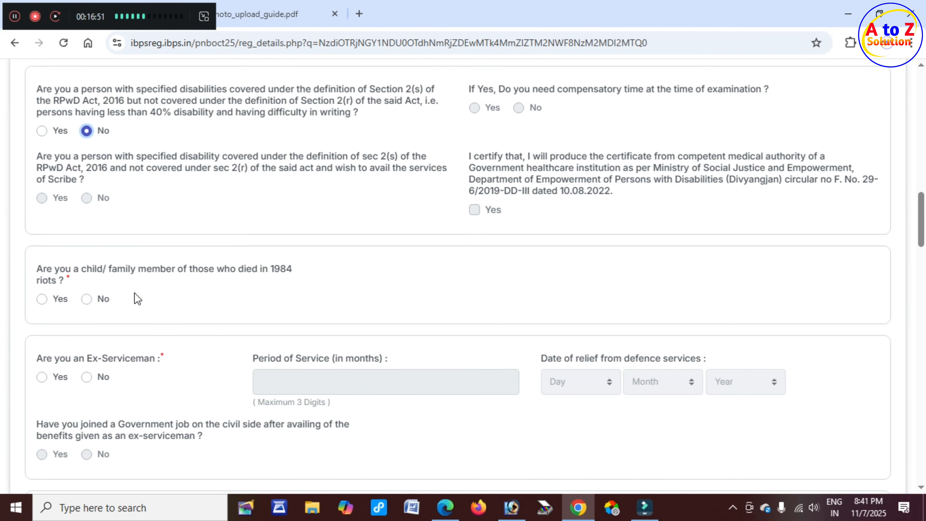
click(41, 299)
click(87, 299)
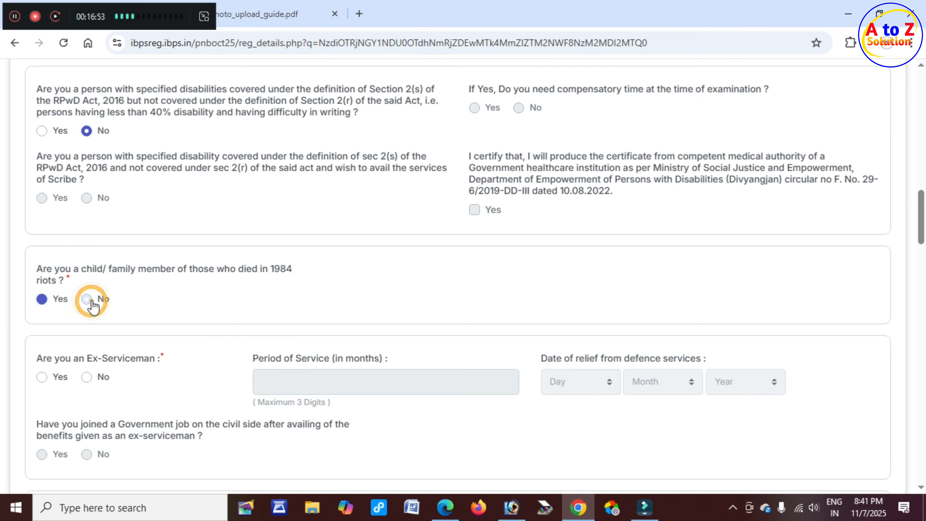
scroll(151, 314, down, 3)
Answer No for Ex-Serviceman, present PNB employee, earlier PNB service and adverse report.
click(91, 226)
click(87, 241)
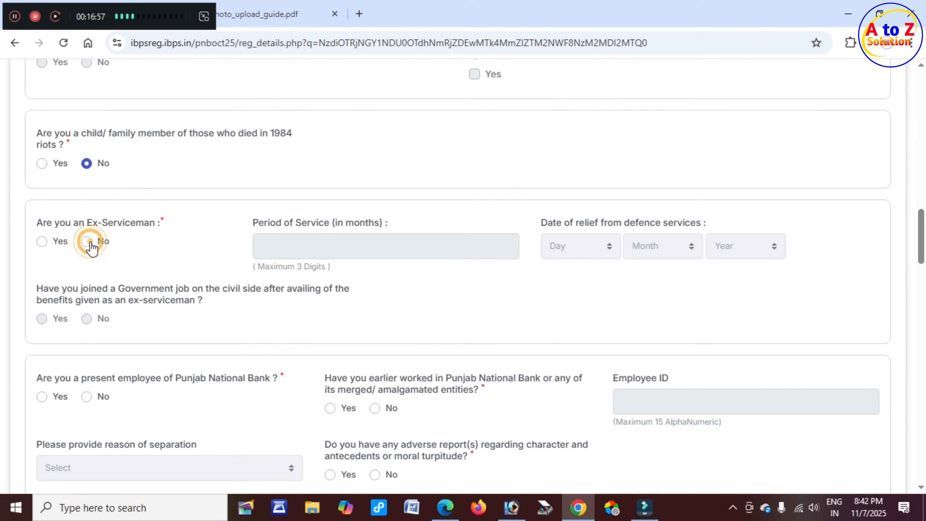
scroll(144, 250, down, 3)
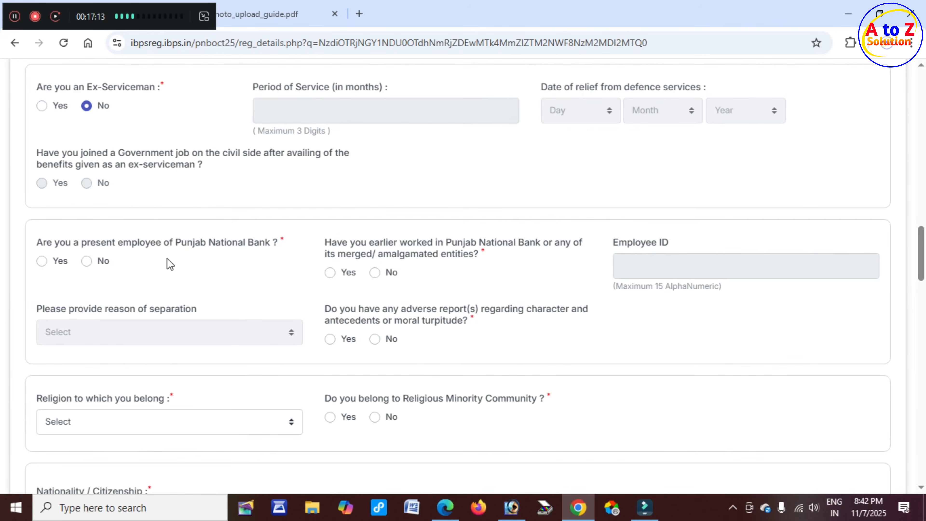
click(41, 261)
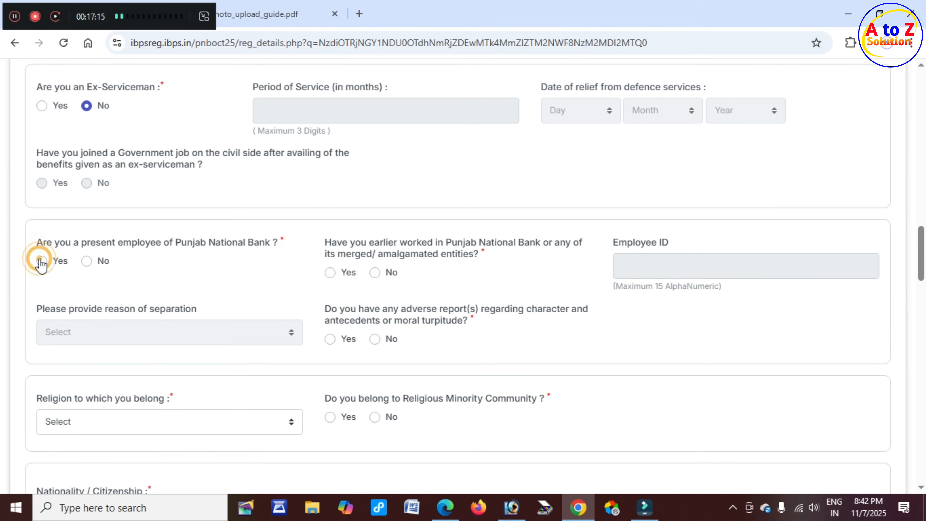
click(87, 261)
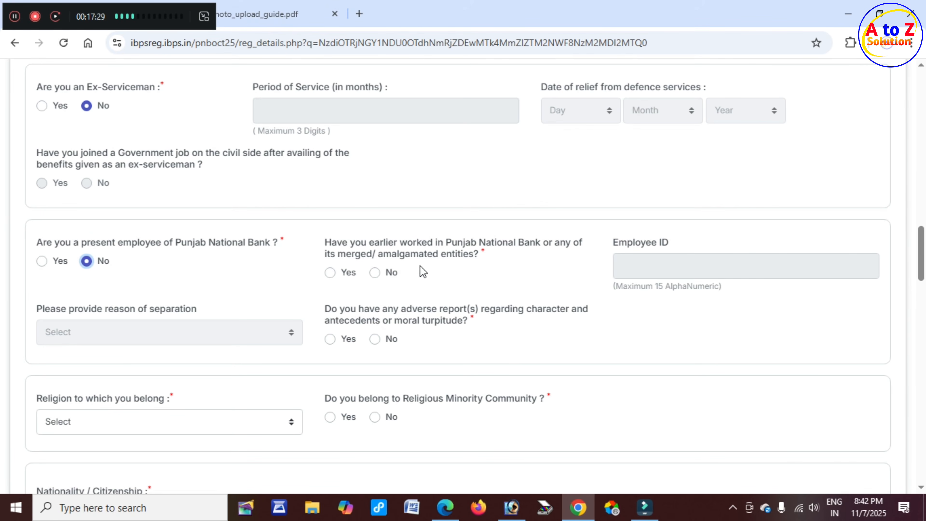
click(330, 273)
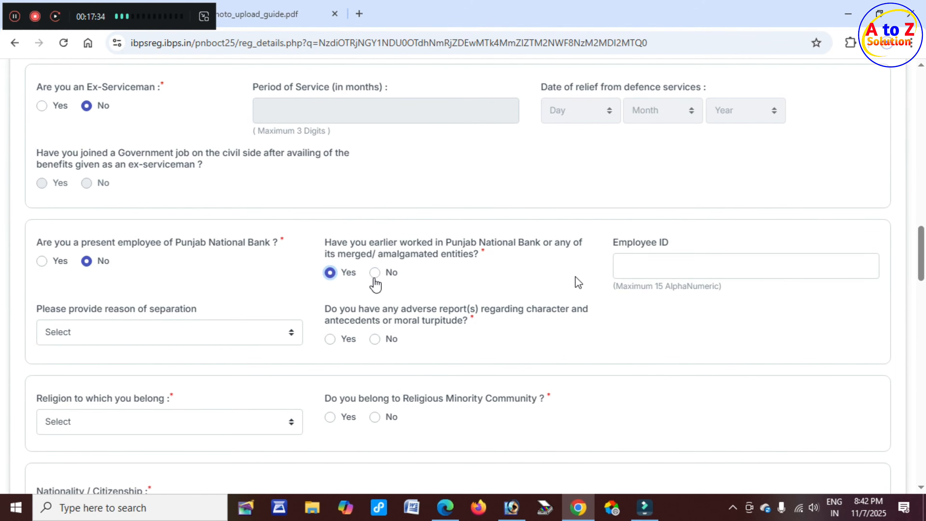
click(376, 273)
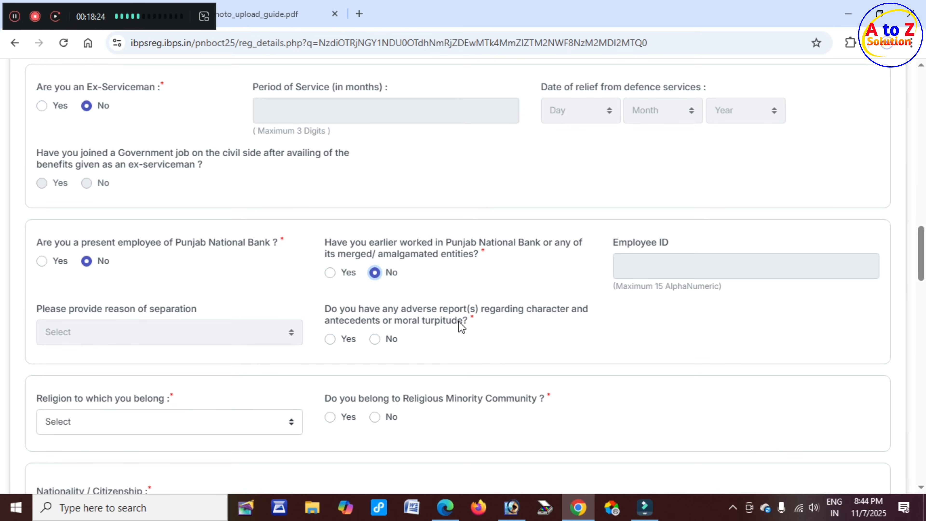
key(Tab)
key(Right)
scroll(113, 272, down, 4)
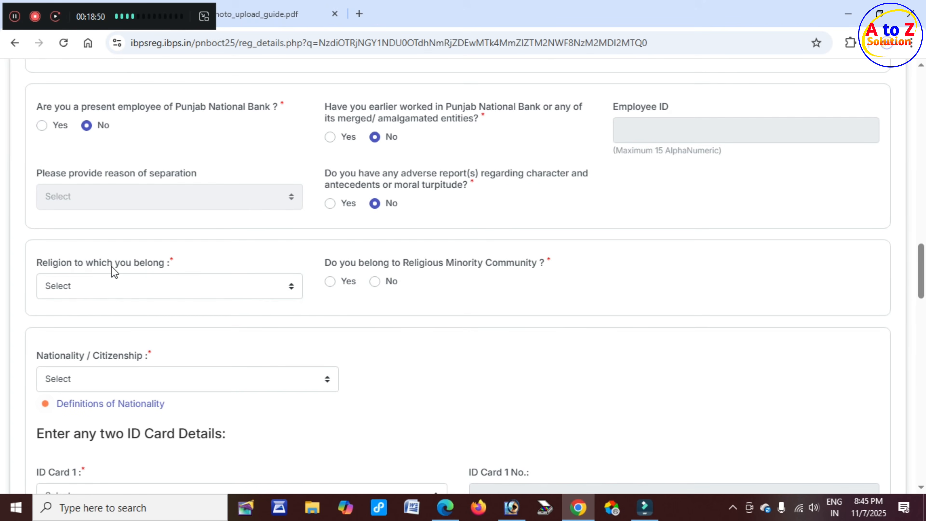
Set religion to Hindu and answer No to religious minority community.
click(153, 290)
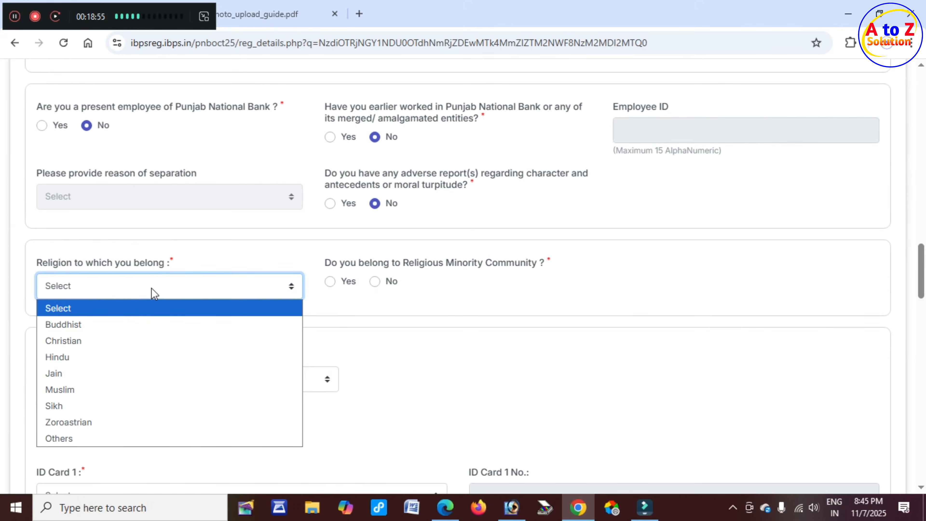
click(111, 360)
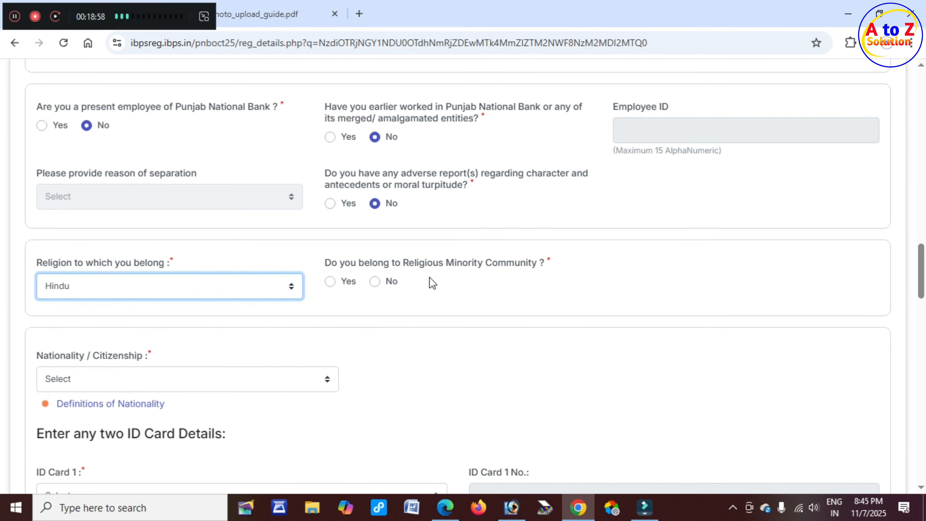
click(330, 282)
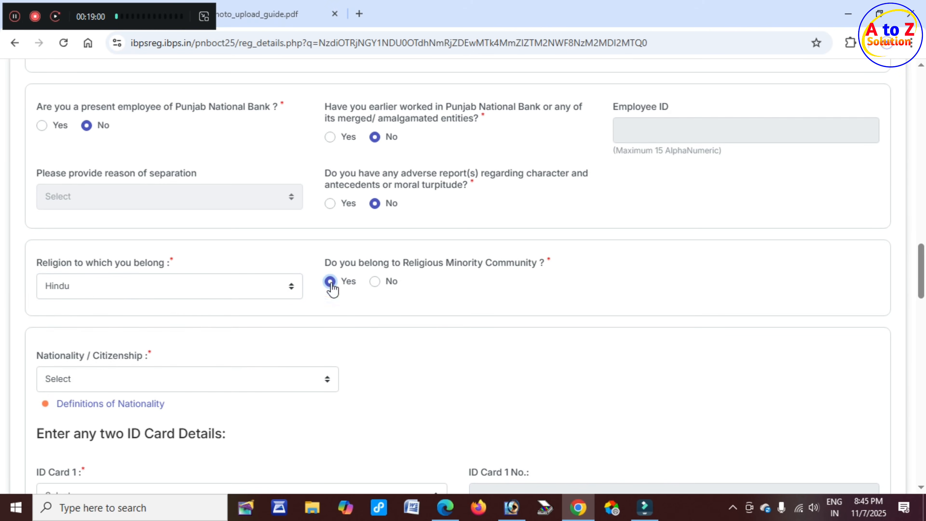
click(375, 282)
scroll(72, 331, down, 4)
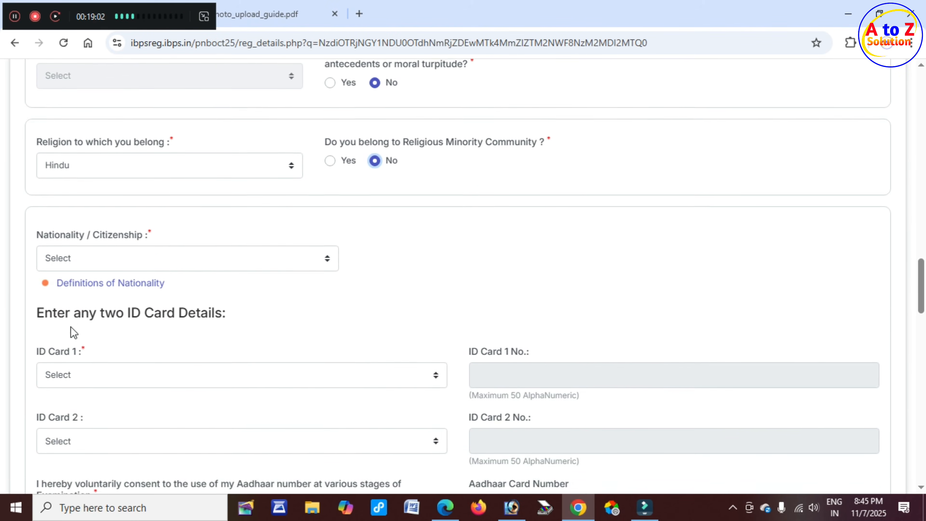
Choose Indian as the nationality / citizenship.
click(42, 221)
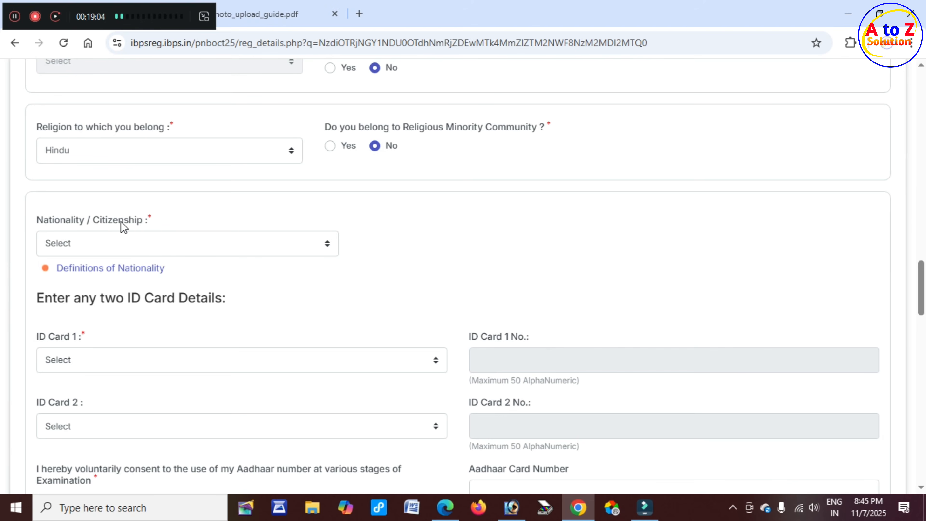
click(139, 243)
click(114, 285)
scroll(109, 276, down, 4)
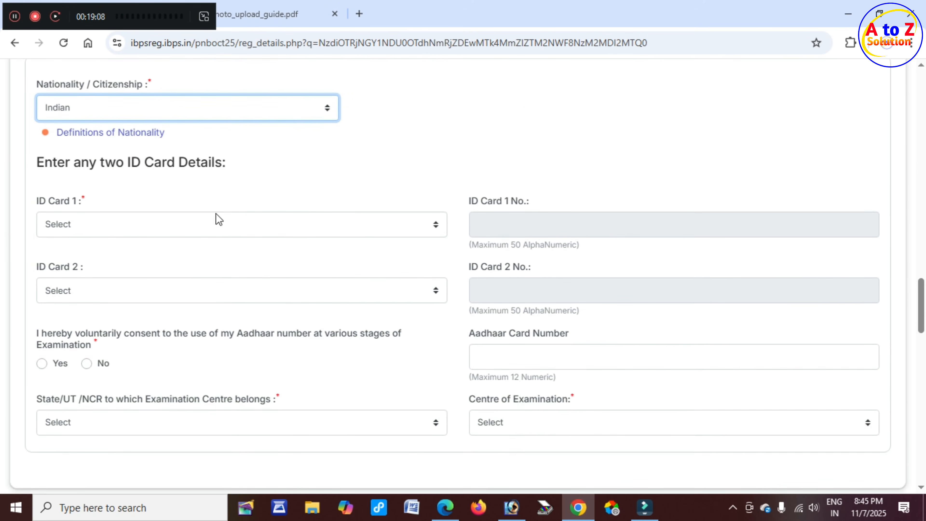
Select Aadhaar as ID Card 1 and Voter's Card as ID Card 2.
click(57, 168)
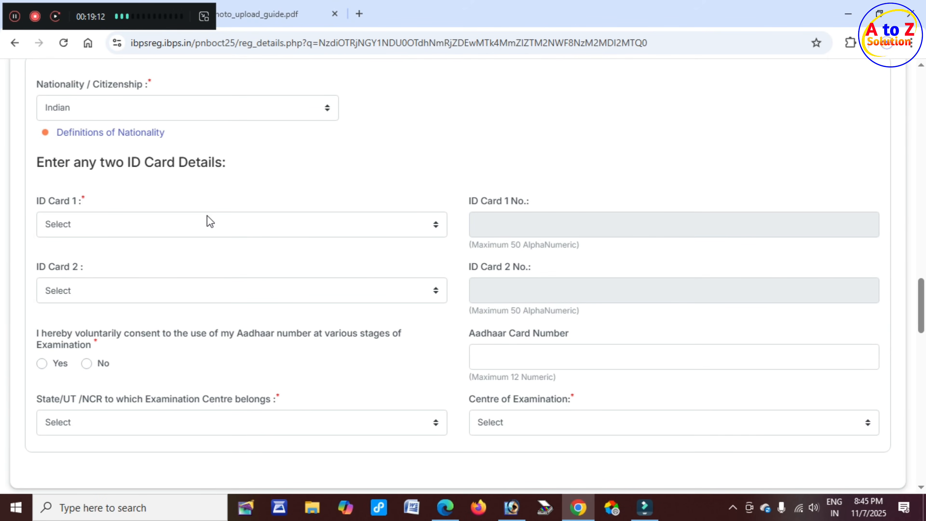
click(130, 230)
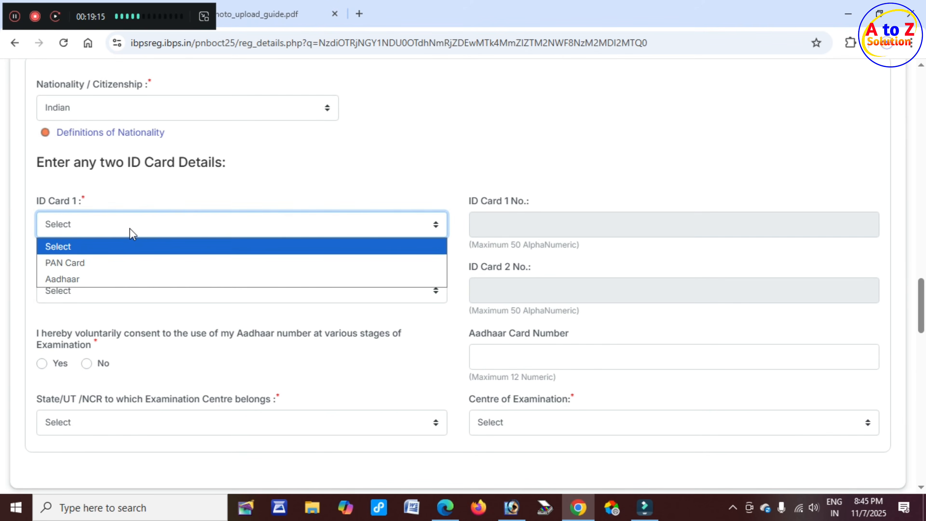
click(102, 281)
click(496, 224)
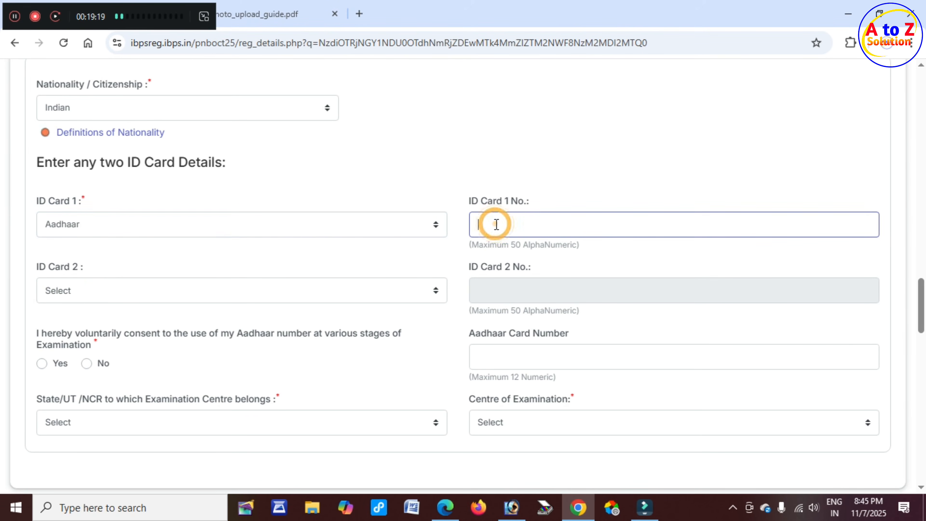
click(94, 292)
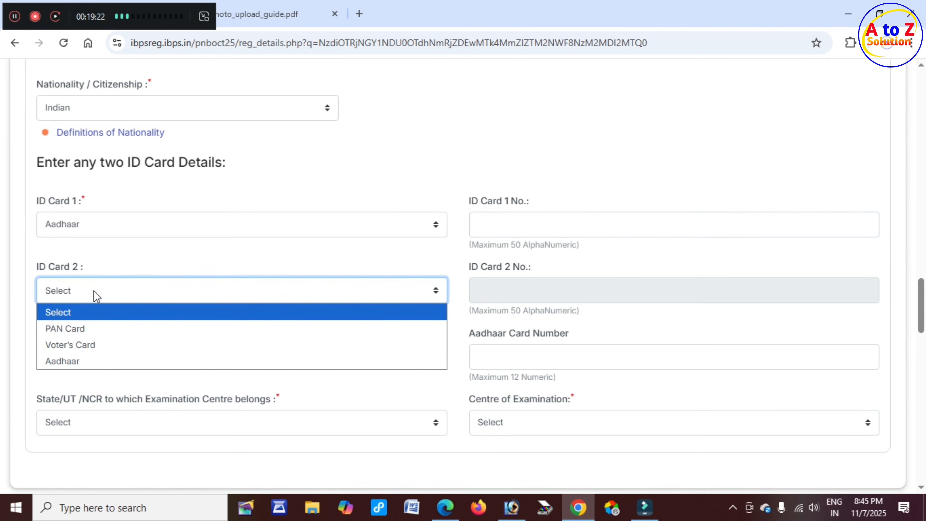
click(98, 345)
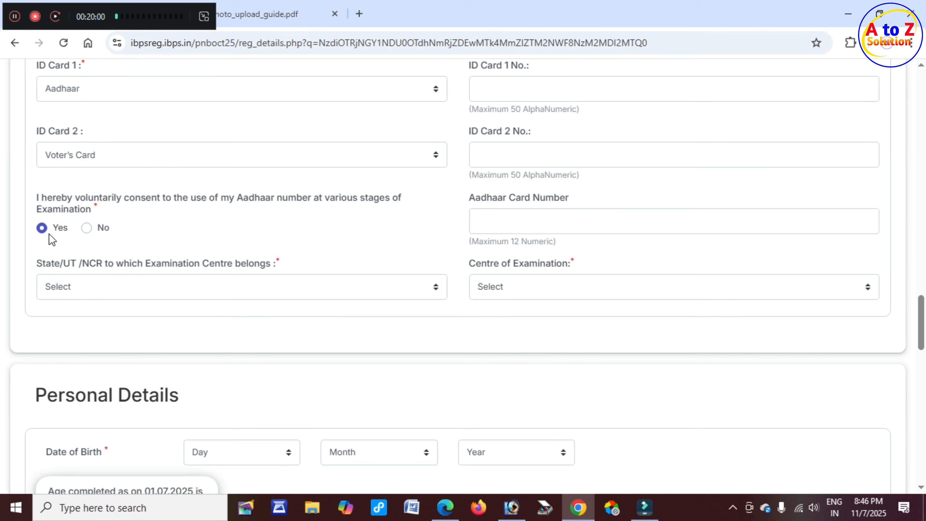
click(505, 219)
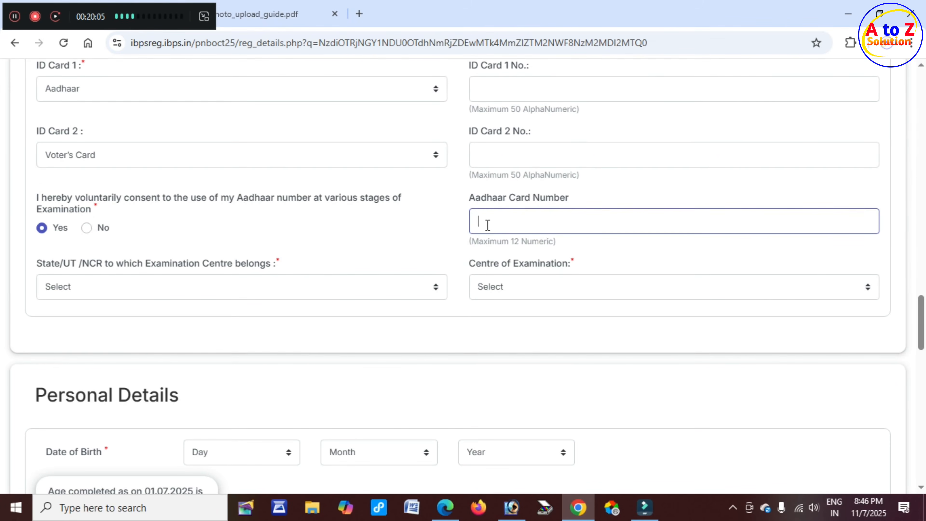
click(545, 223)
scroll(165, 215, down, 2)
Give Aadhaar consent and choose Bihar with Gaya as the examination centre.
click(44, 202)
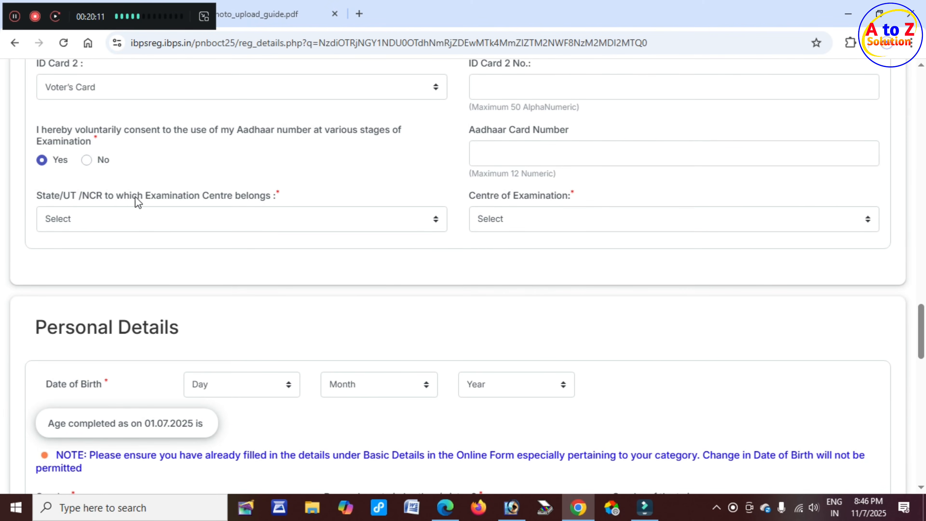
click(211, 220)
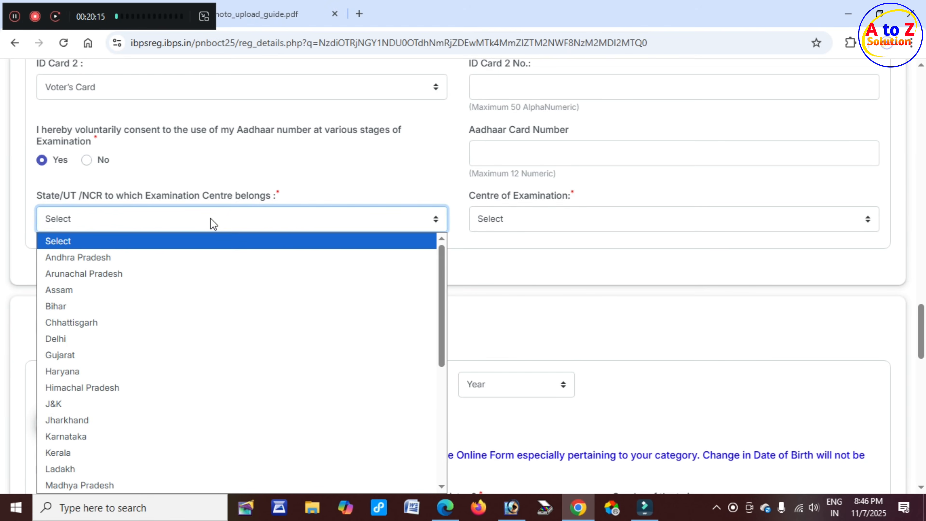
click(113, 306)
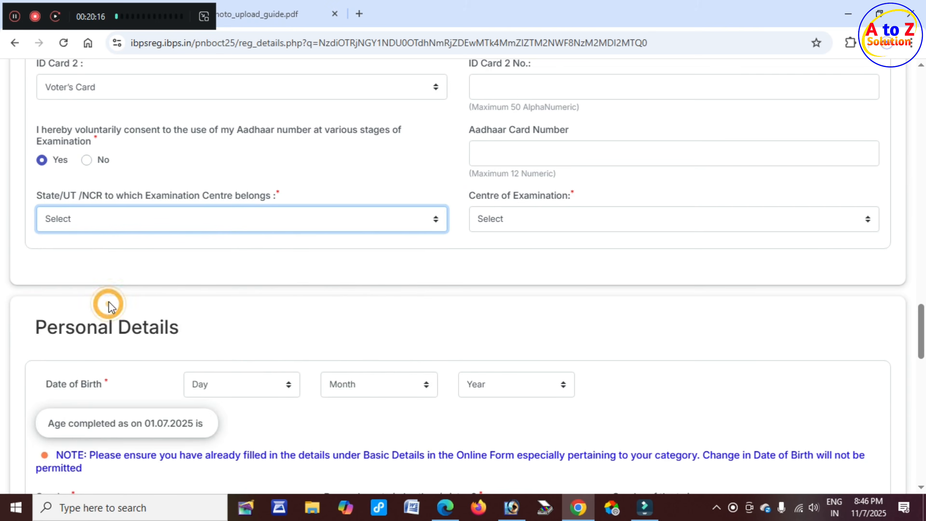
click(468, 195)
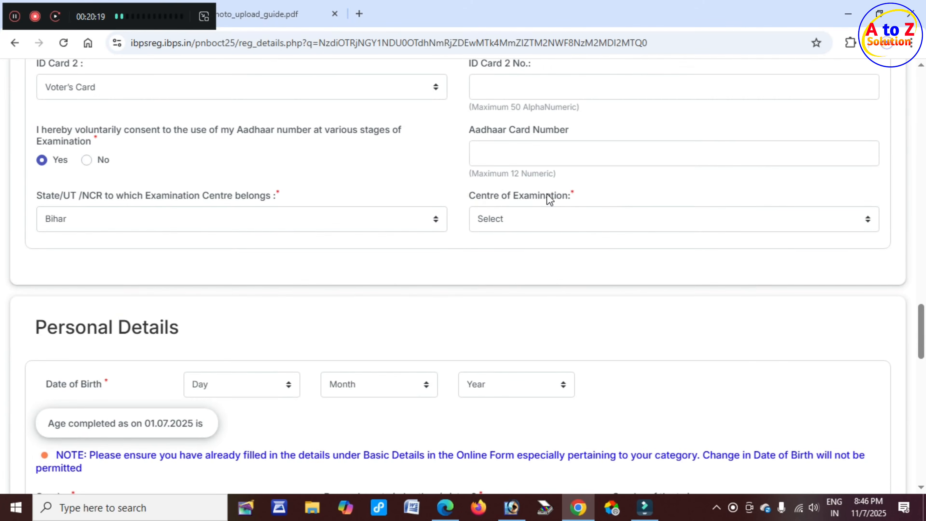
click(528, 219)
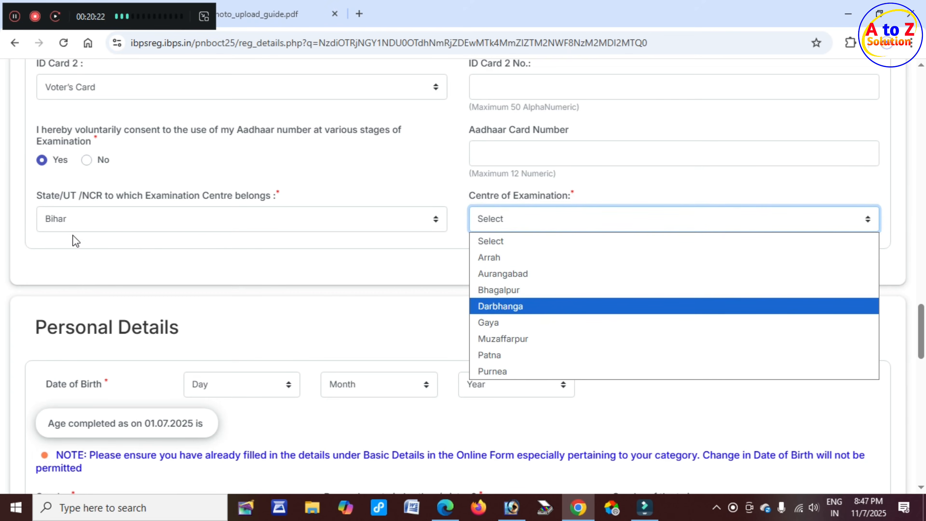
click(510, 325)
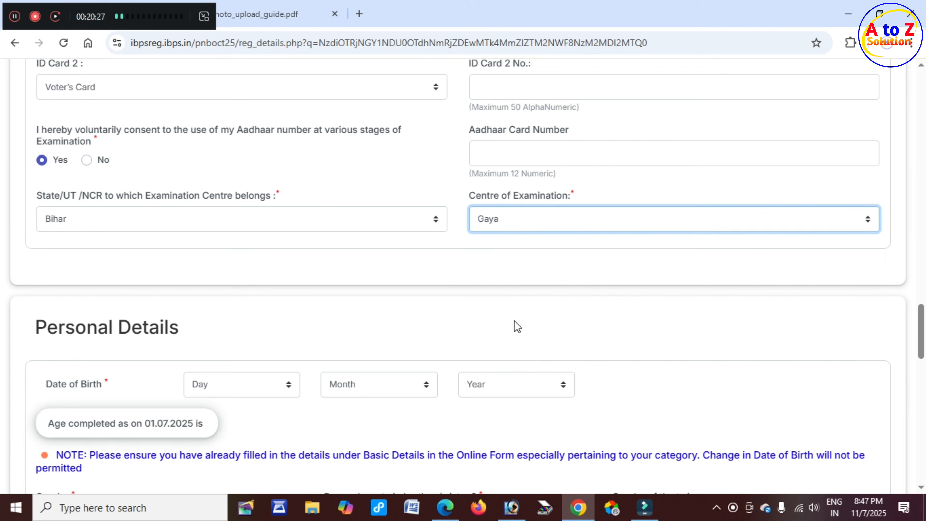
scroll(526, 307, down, 3)
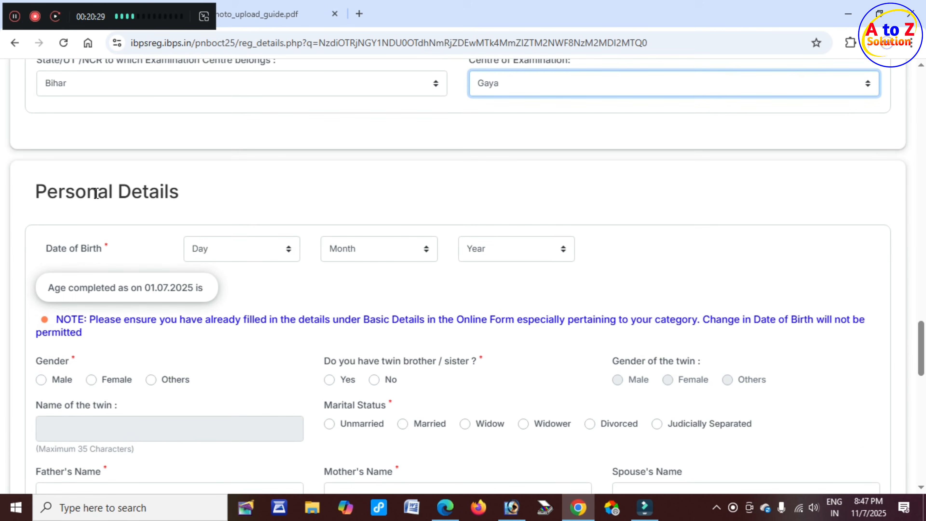
Set the date of birth to 12 March 1996 and acknowledge the birth-year warning.
scroll(197, 193, down, 2)
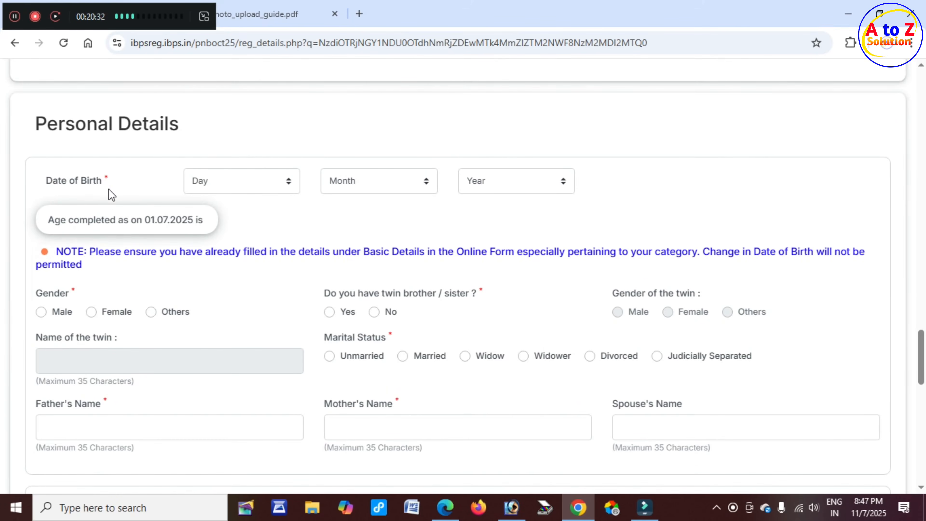
click(232, 186)
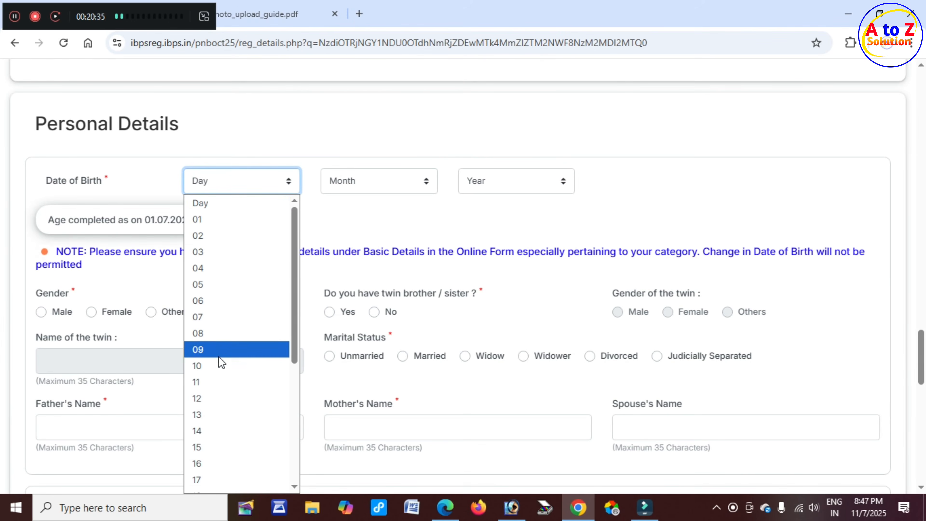
click(218, 395)
click(364, 182)
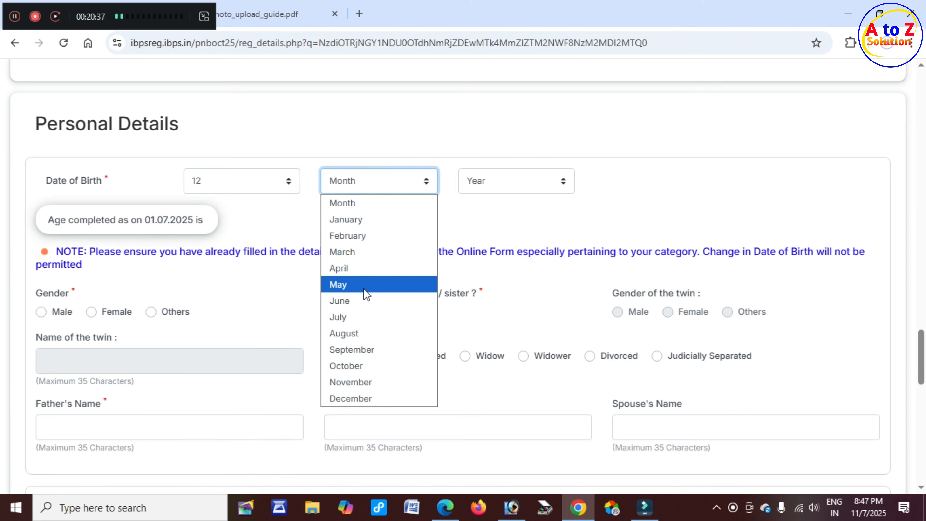
click(359, 253)
click(514, 179)
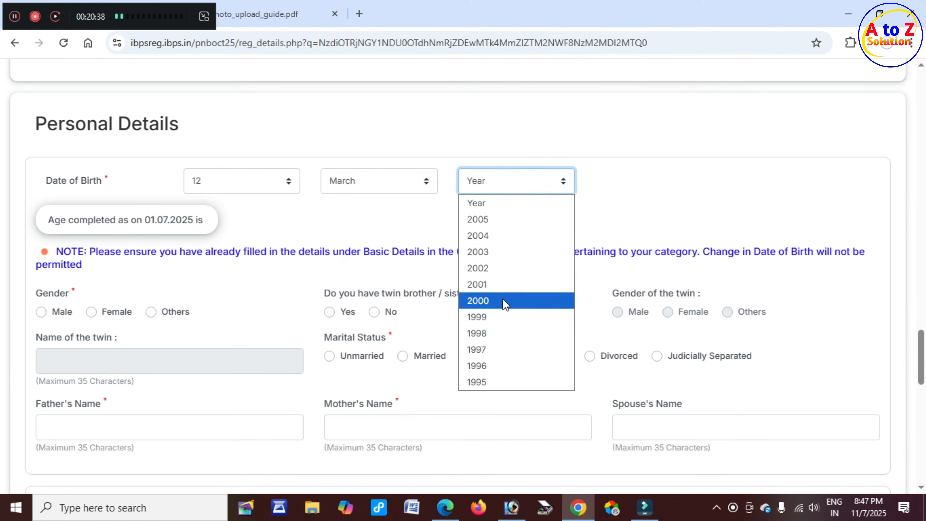
click(496, 362)
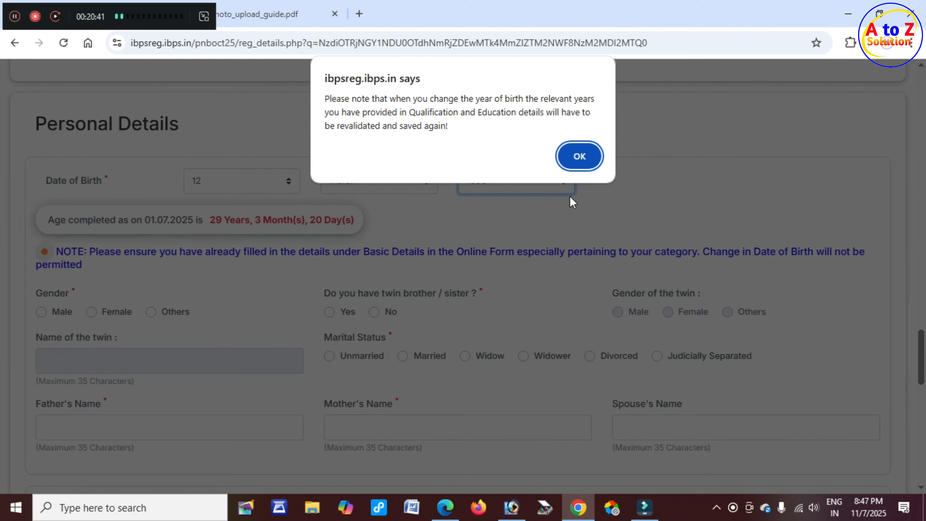
click(579, 156)
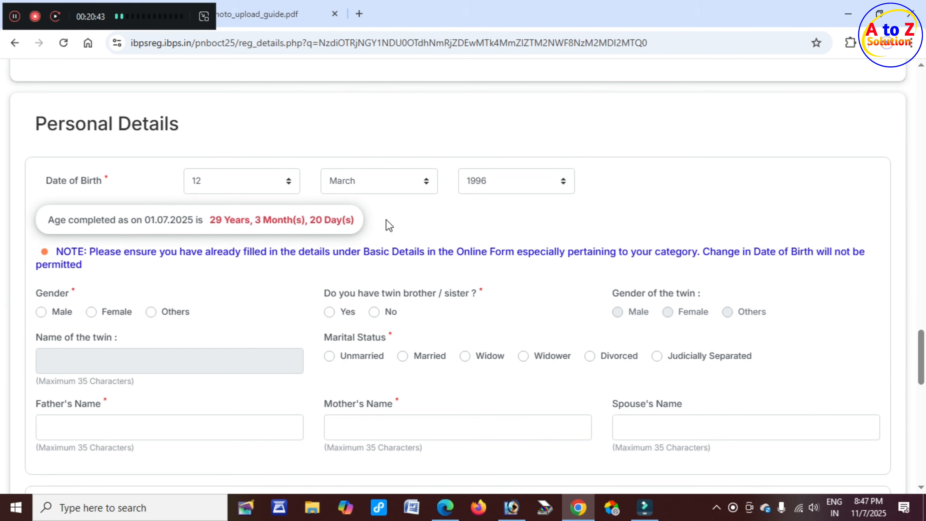
scroll(41, 284, down, 2)
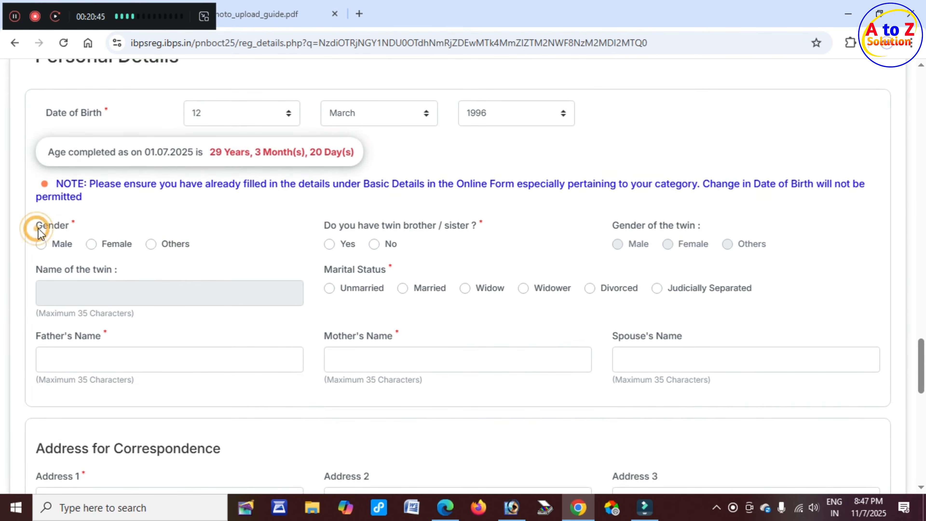
Mark gender as Male and answer No to having a twin.
click(41, 245)
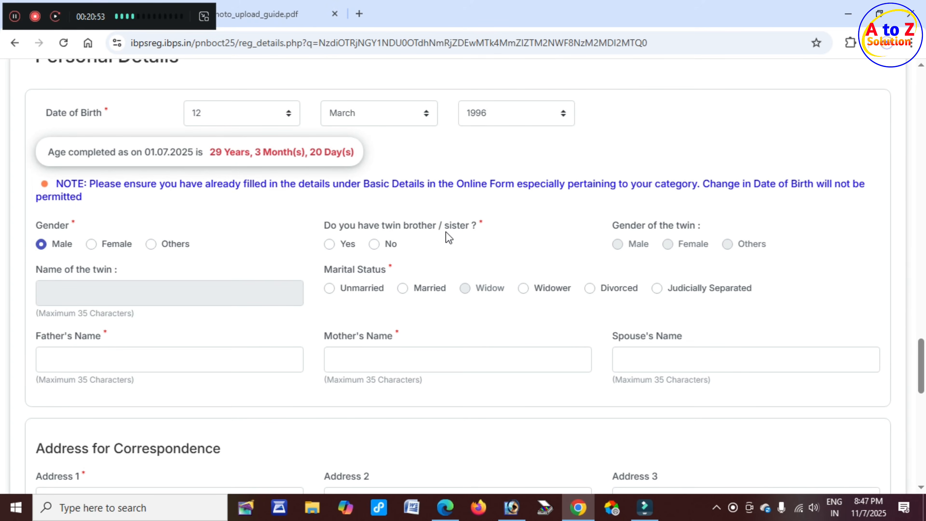
click(329, 244)
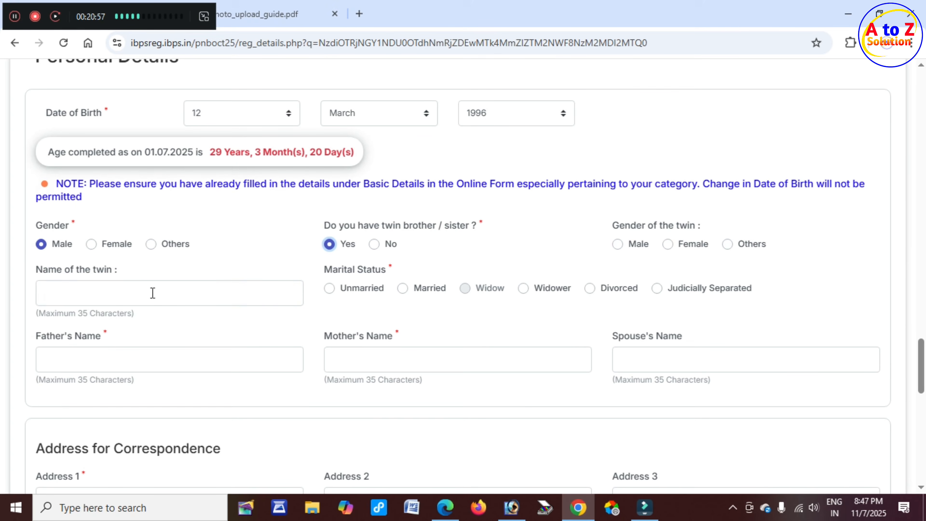
click(385, 245)
scroll(337, 307, down, 2)
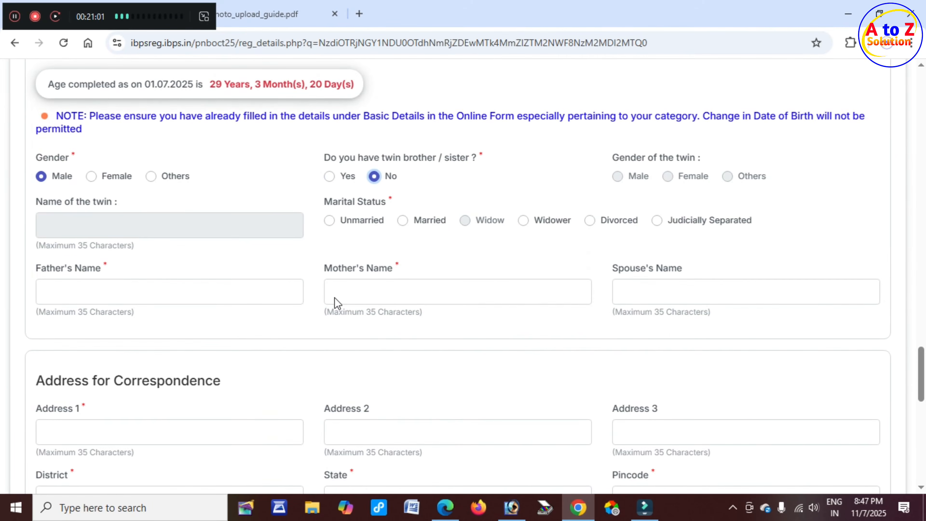
Set the marital status, ending on Unmarried.
click(328, 198)
click(332, 225)
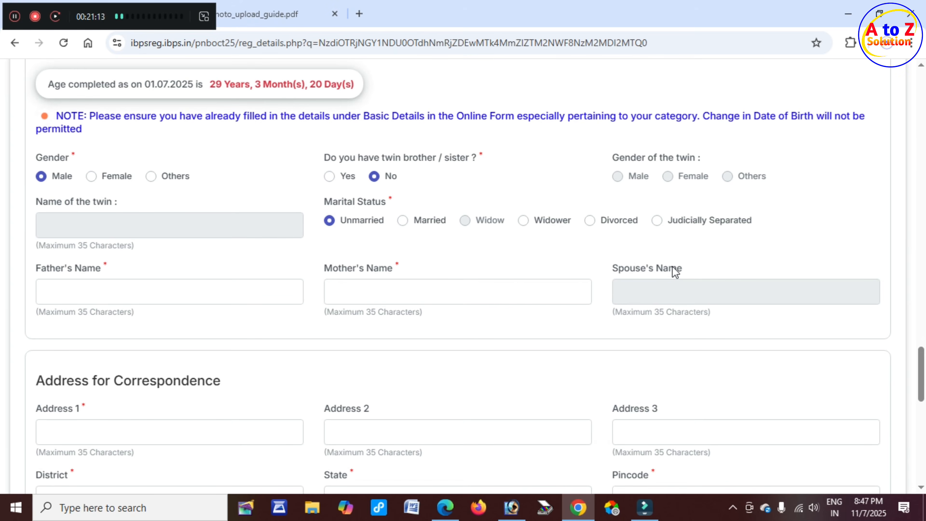
click(413, 221)
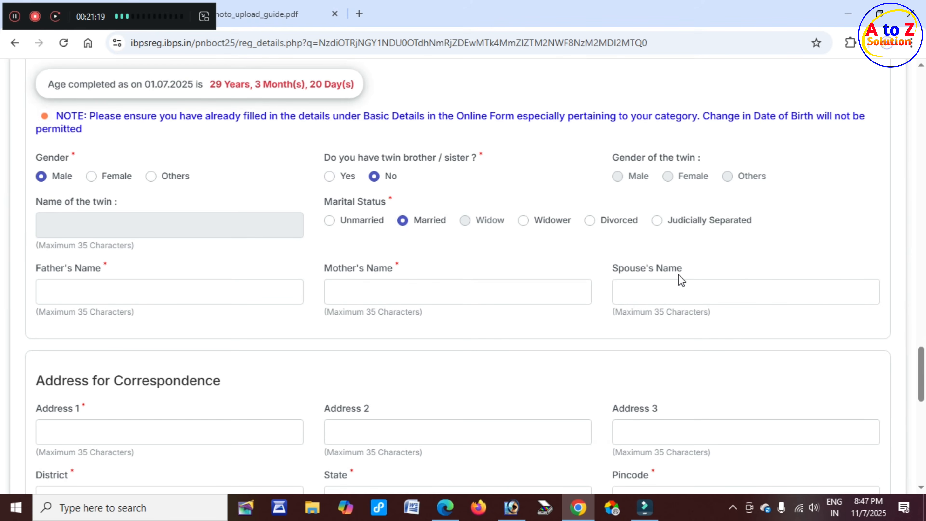
click(652, 286)
scroll(171, 290, down, 2)
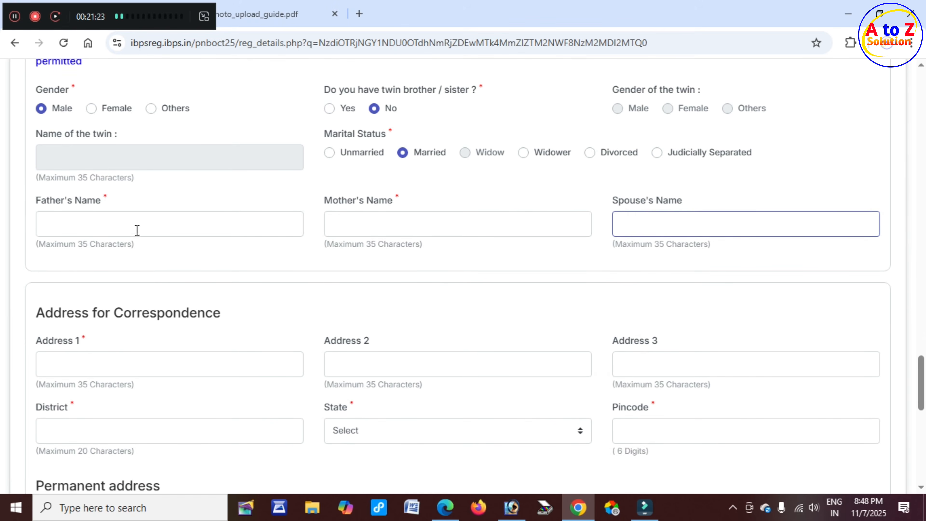
click(42, 202)
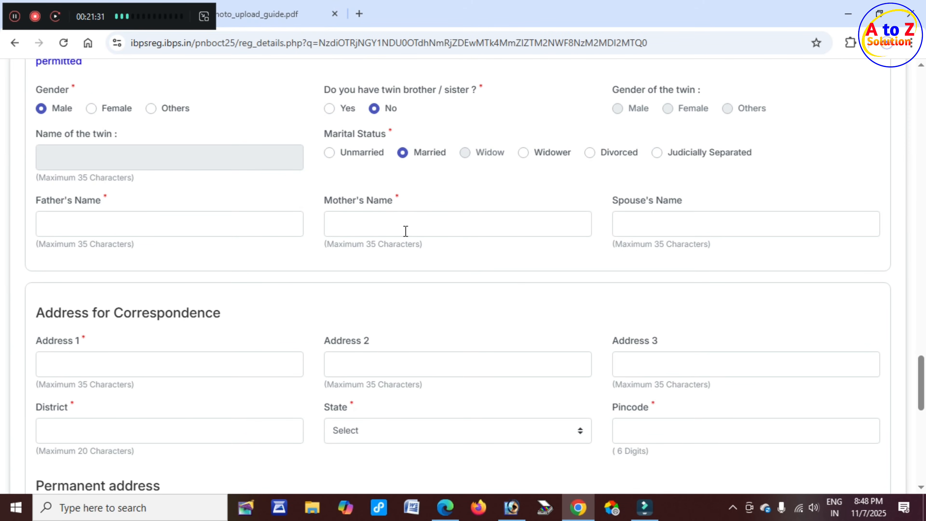
scroll(226, 248, down, 2)
click(330, 86)
scroll(244, 121, down, 4)
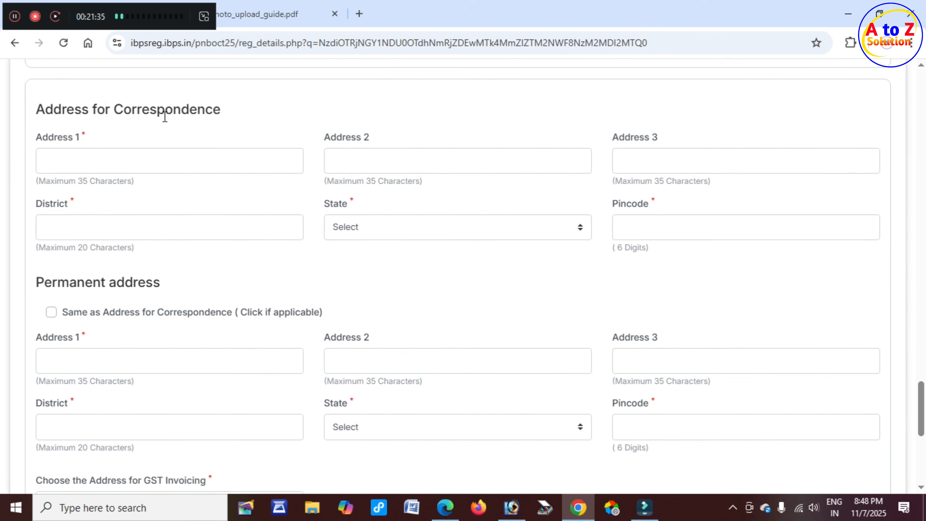
click(186, 168)
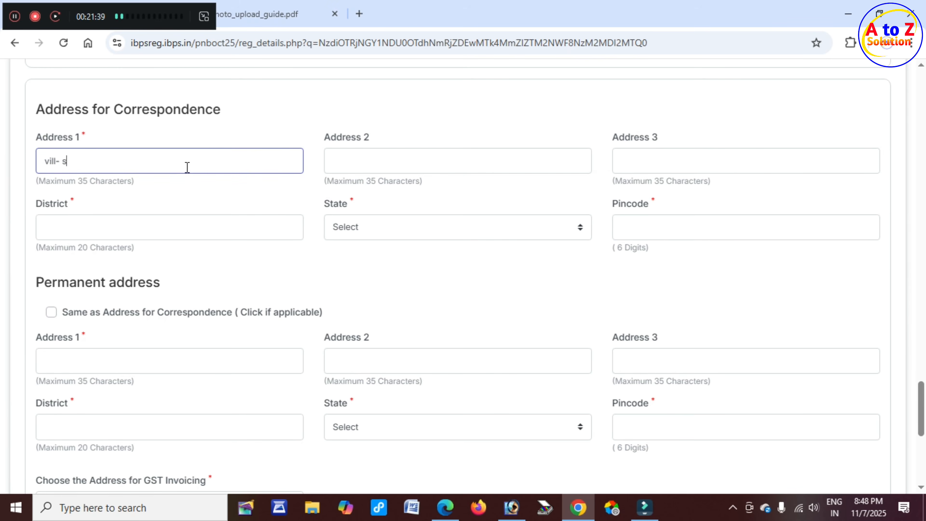
key(Tab)
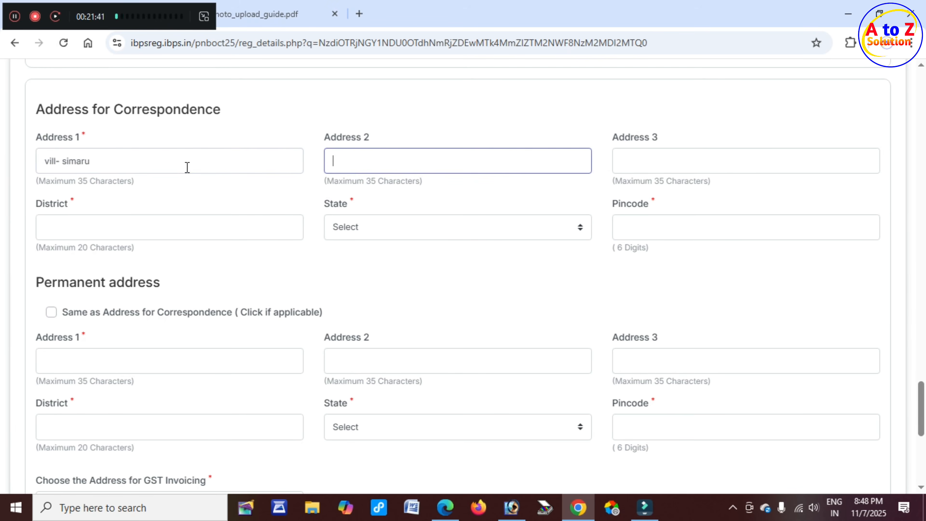
text(po- gurua)
key(Tab)
text(ps-)
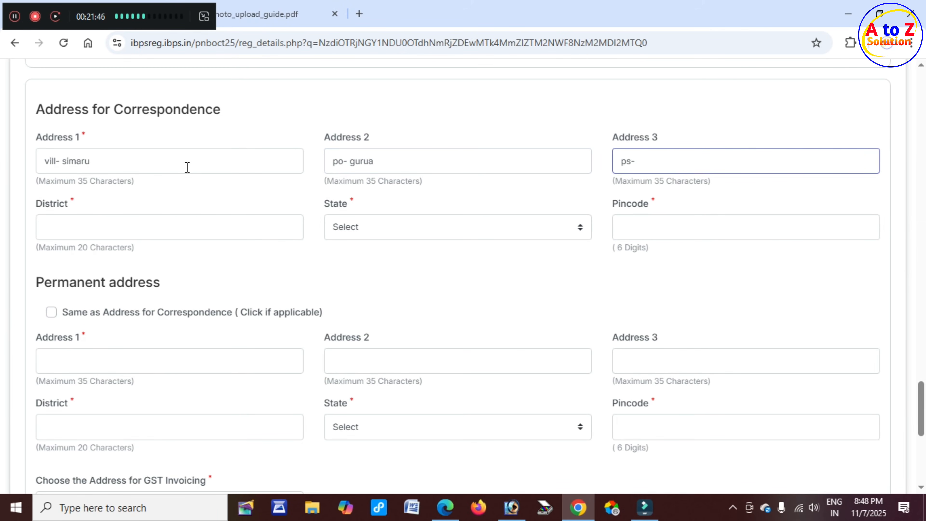
text( gurua)
click(98, 230)
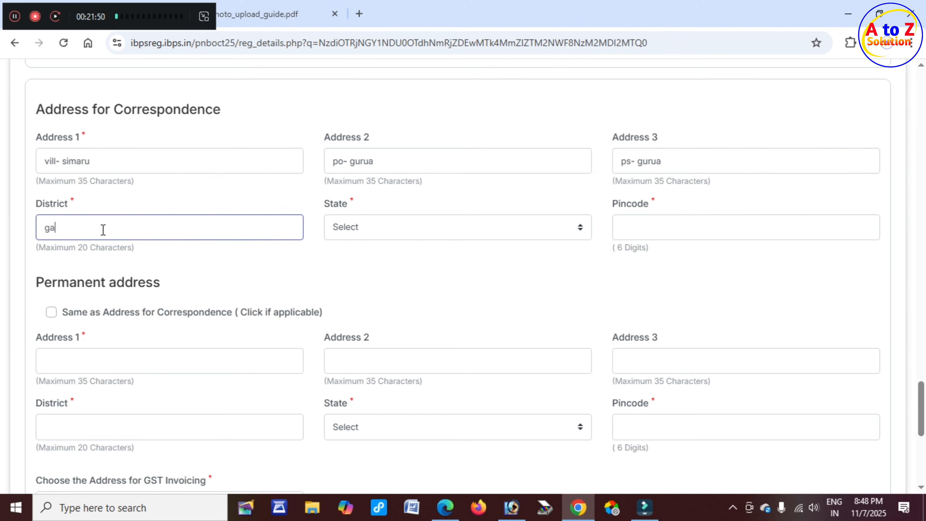
key(Tab)
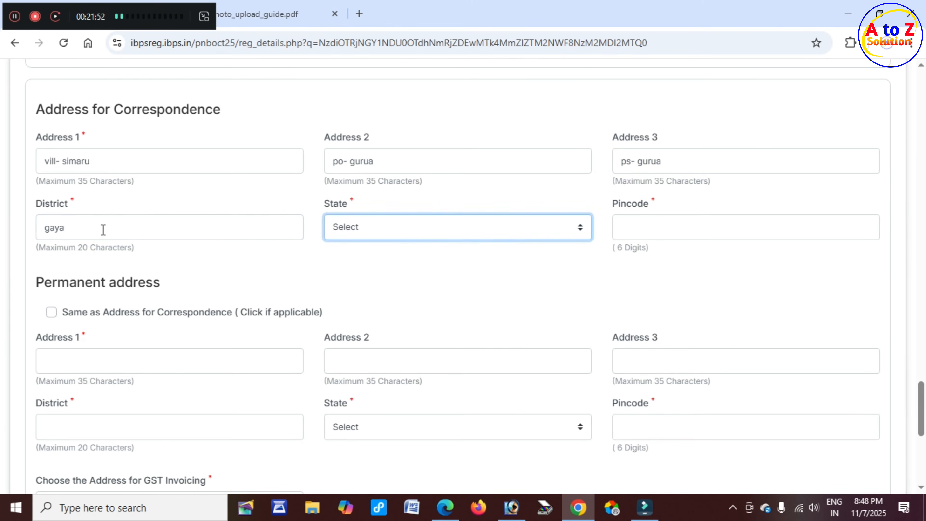
click(385, 231)
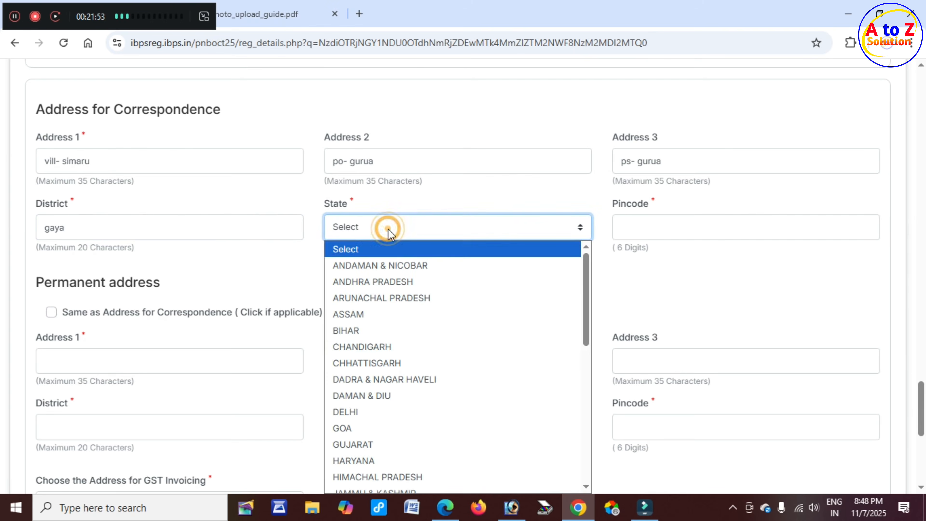
click(384, 331)
click(682, 232)
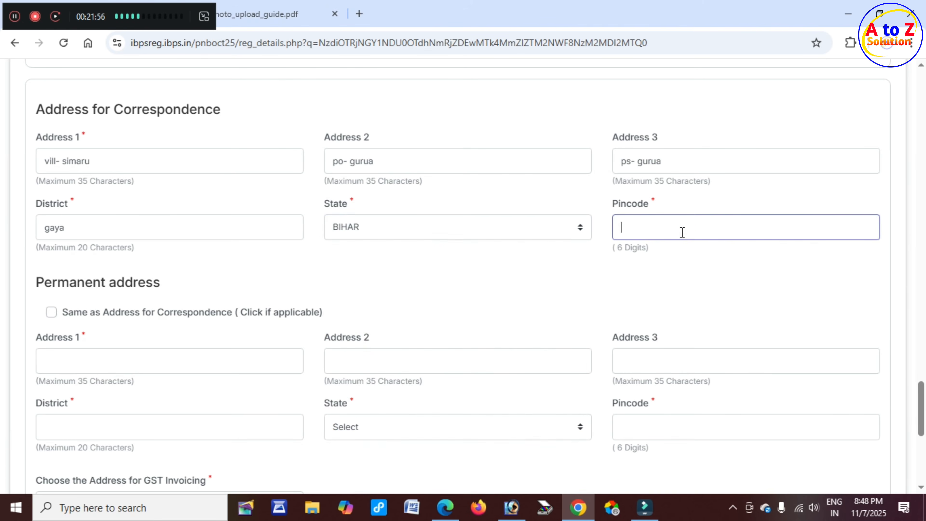
text(824205)
scroll(68, 315, down, 2)
click(63, 215)
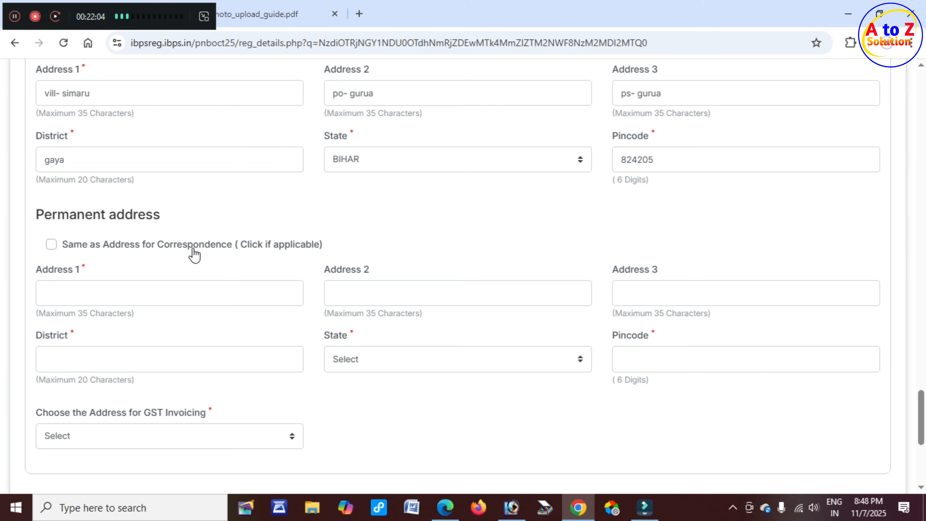
Make the permanent address the same as correspondence and use Permanent Address for GST invoicing.
click(50, 247)
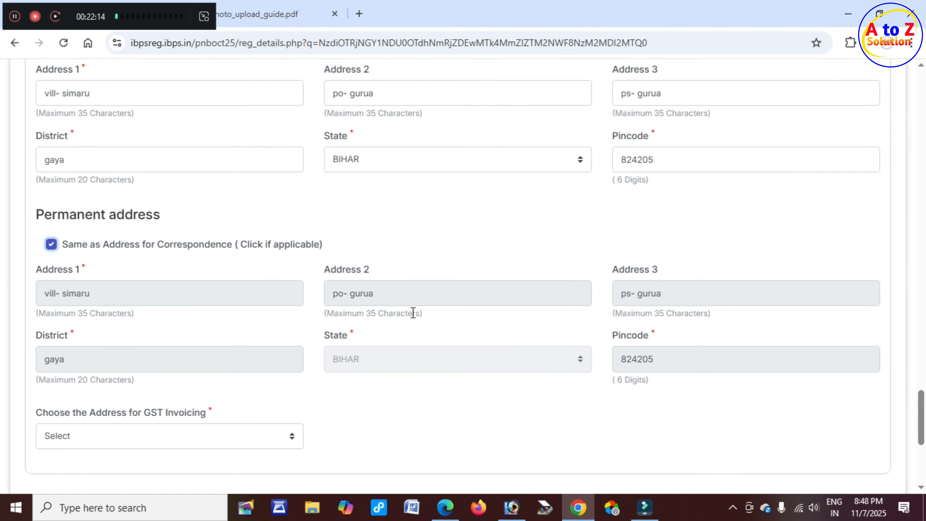
scroll(414, 312, down, 4)
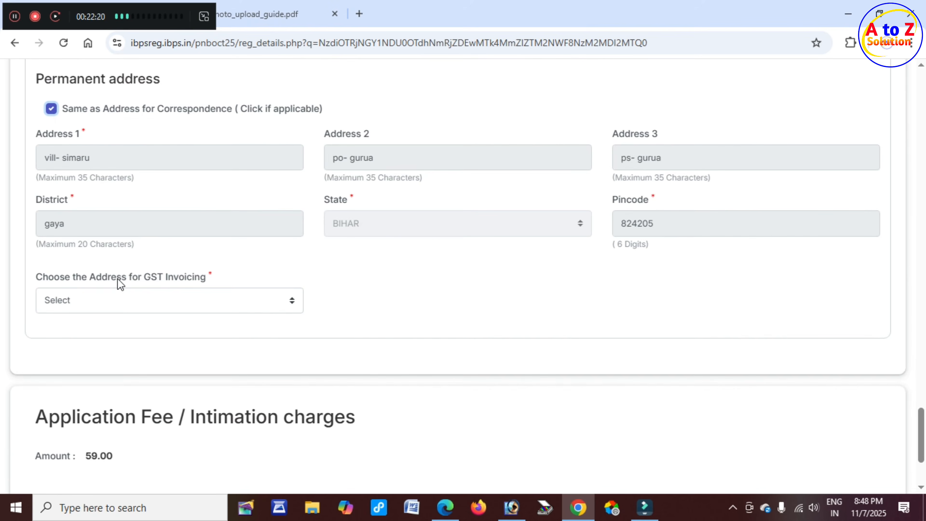
click(175, 302)
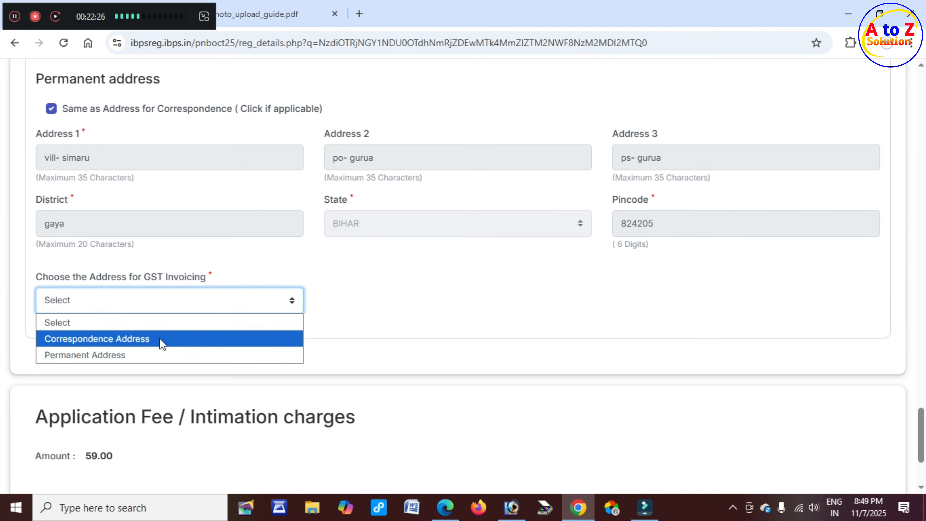
click(137, 358)
scroll(134, 359, down, 4)
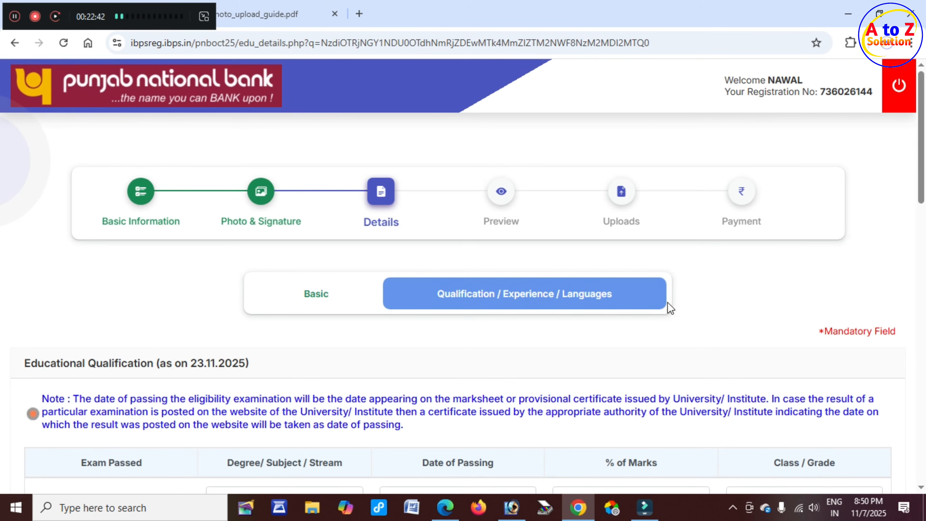
Set the Graduation stream to Arts with passing date 22/09/2021.
scroll(193, 310, down, 5)
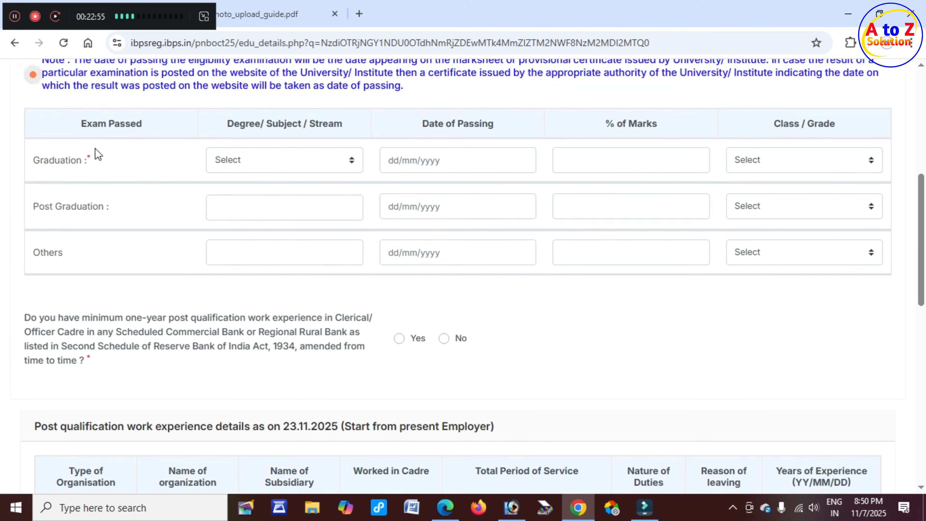
click(251, 161)
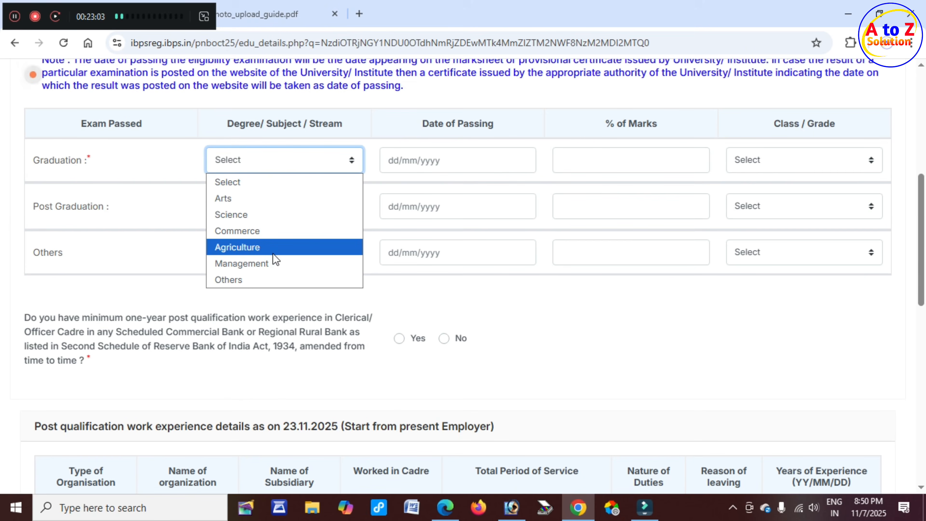
click(241, 200)
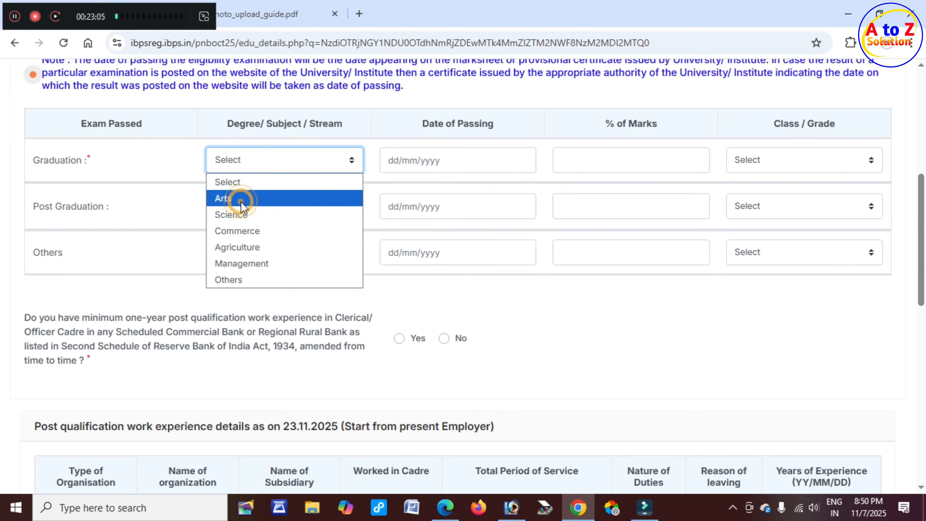
click(458, 167)
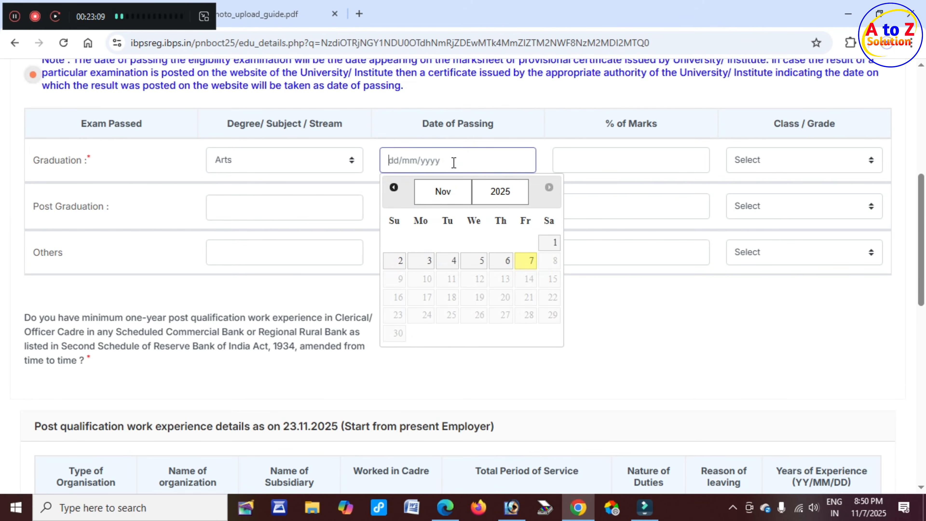
click(500, 199)
click(508, 413)
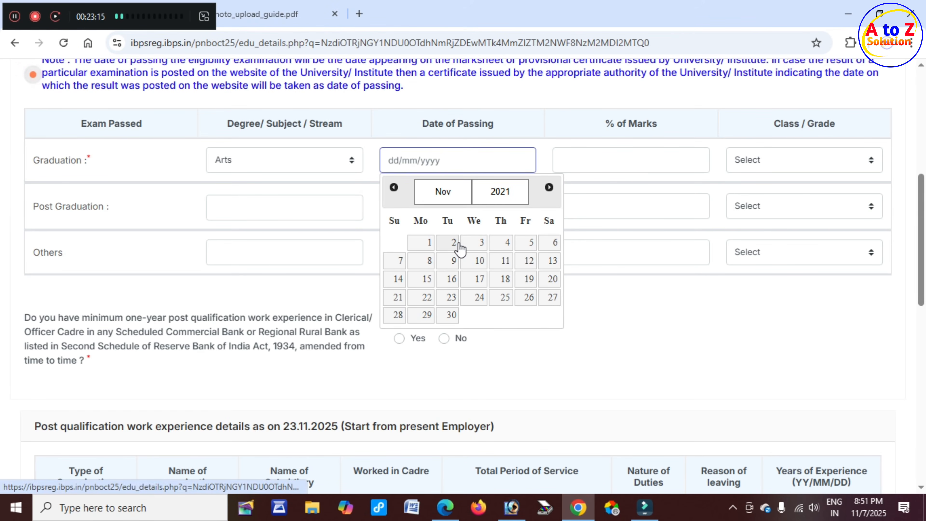
click(452, 199)
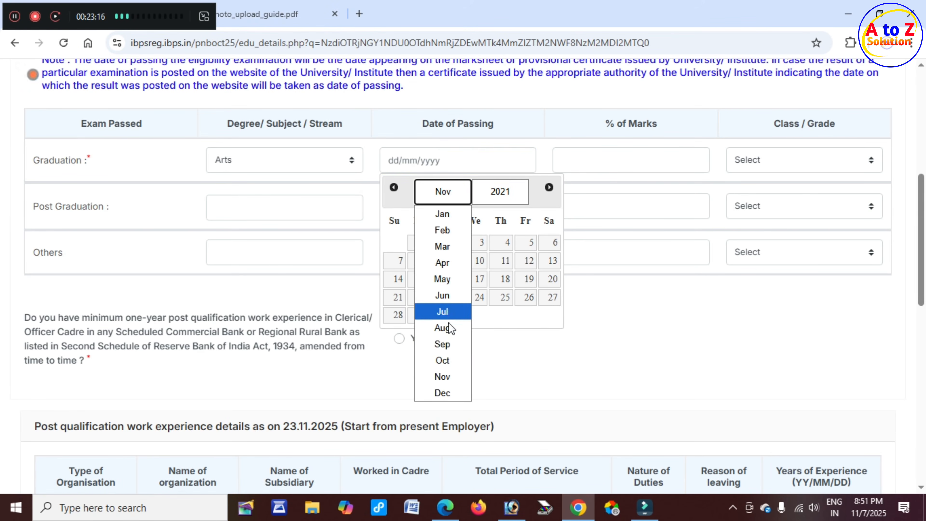
click(450, 347)
click(478, 297)
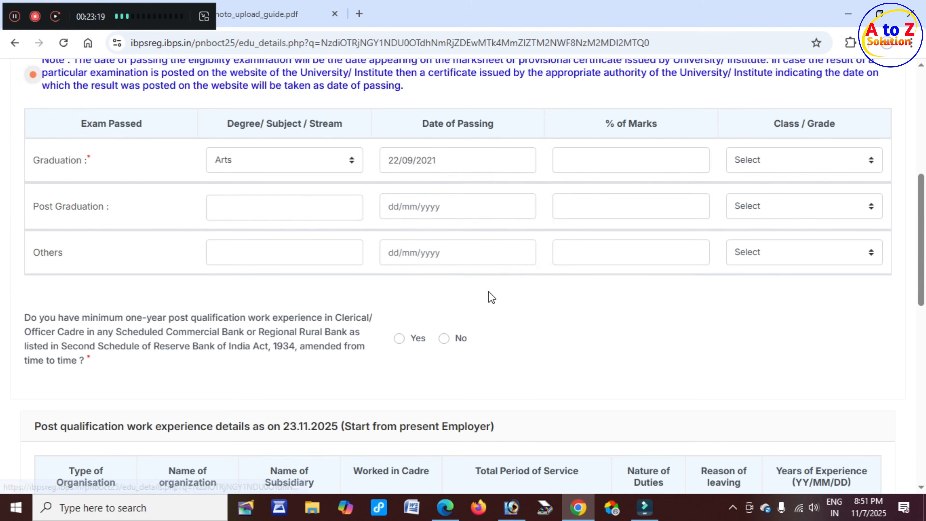
Enter 80.00% marks and First Class for Graduation, leaving Post Graduation blank.
click(620, 167)
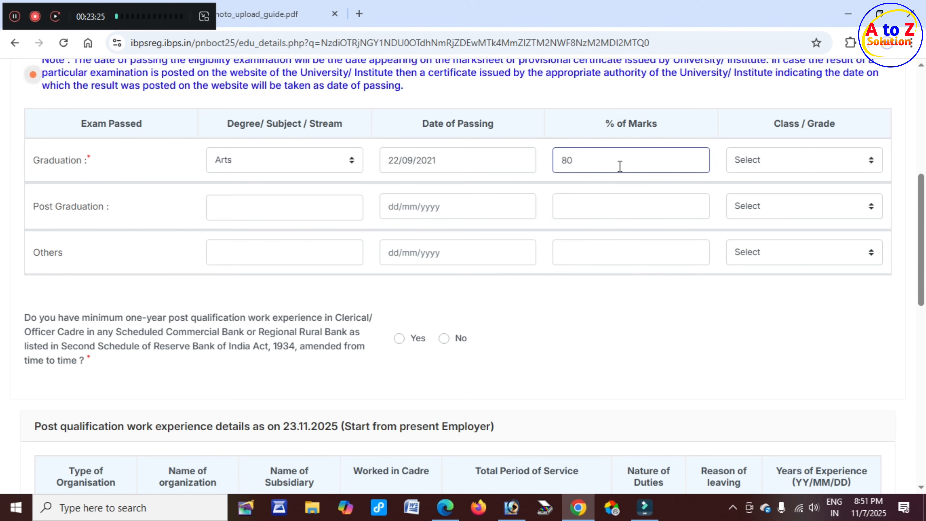
click(725, 132)
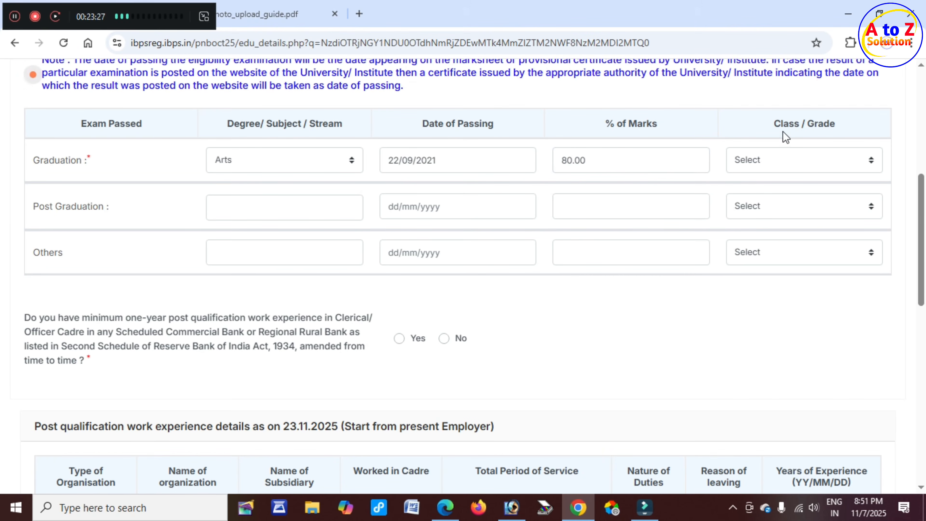
click(786, 159)
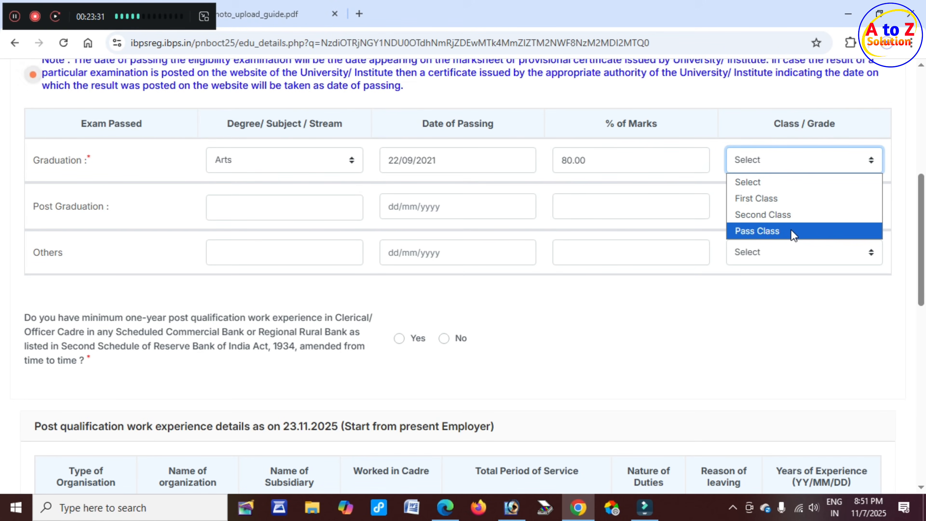
click(778, 202)
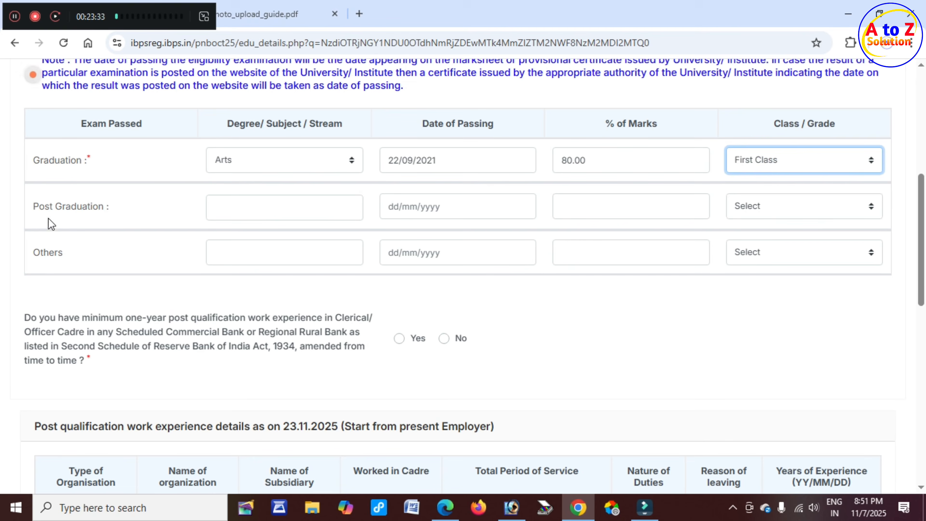
click(55, 209)
click(276, 211)
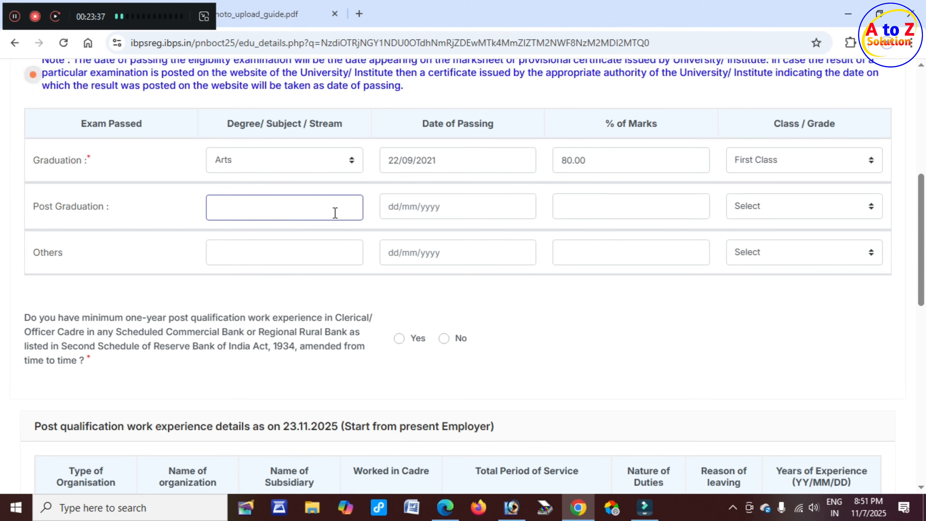
click(47, 253)
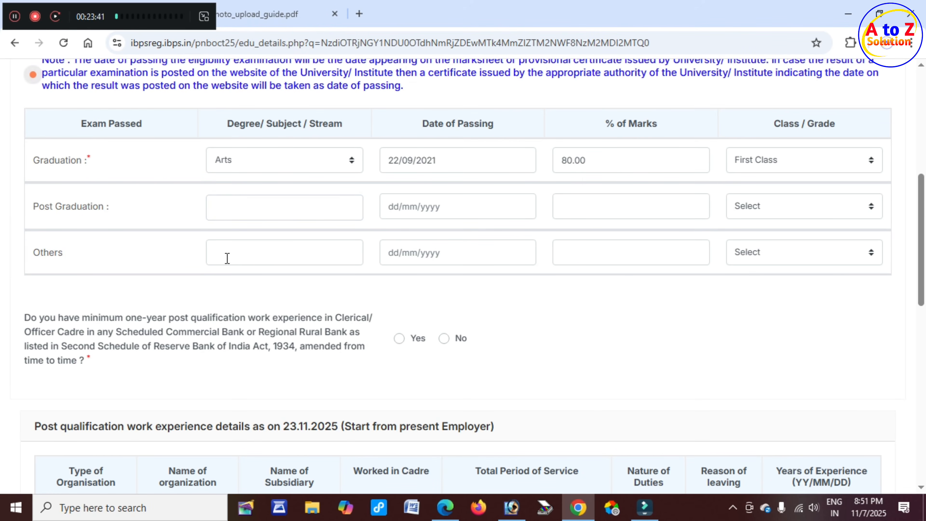
scroll(131, 298, down, 2)
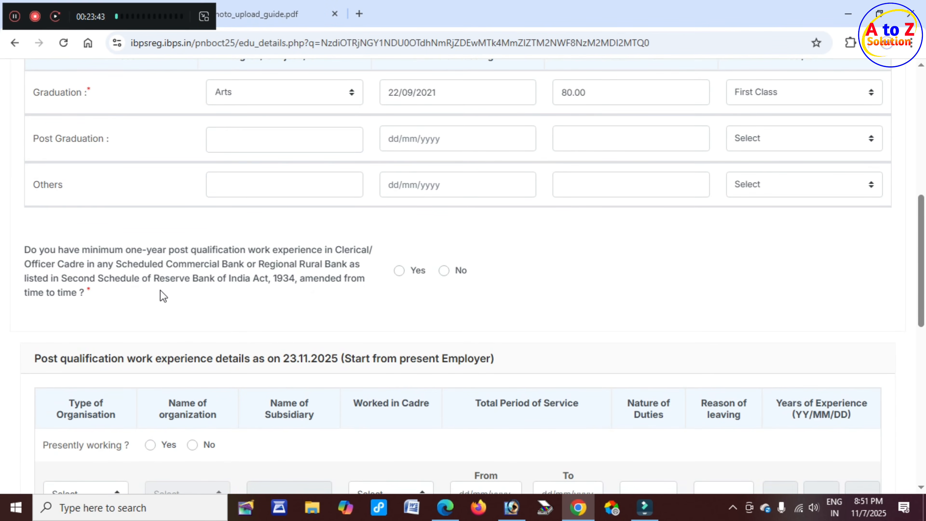
Answer No to the bank experience question and dismiss the eligibility warning.
scroll(162, 294, down, 2)
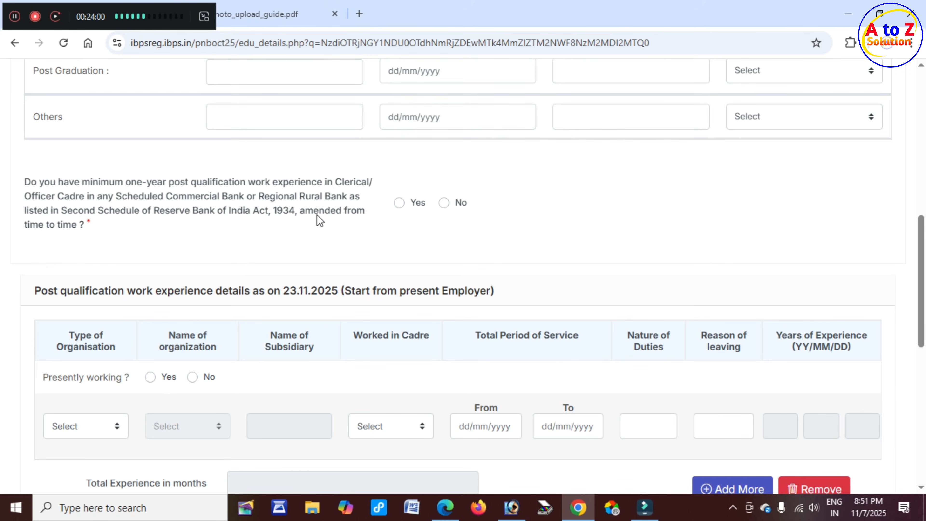
click(395, 205)
click(442, 203)
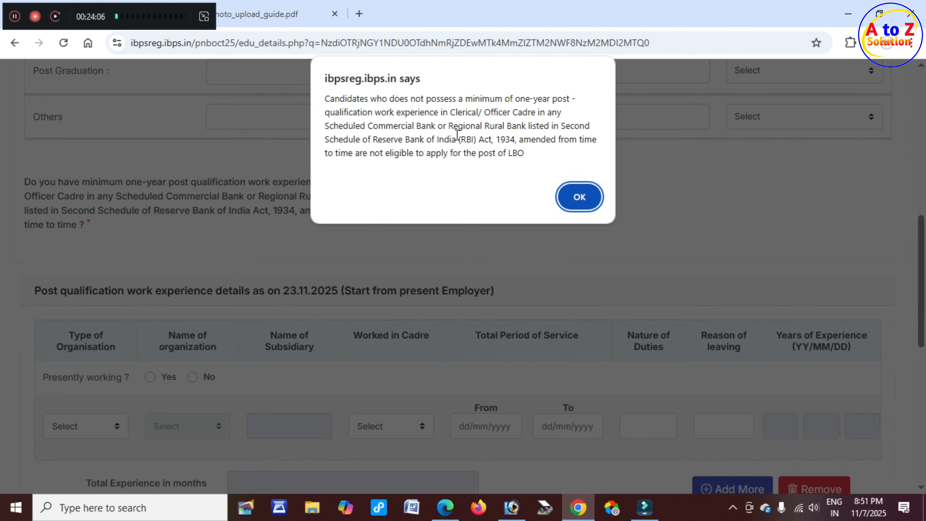
click(585, 201)
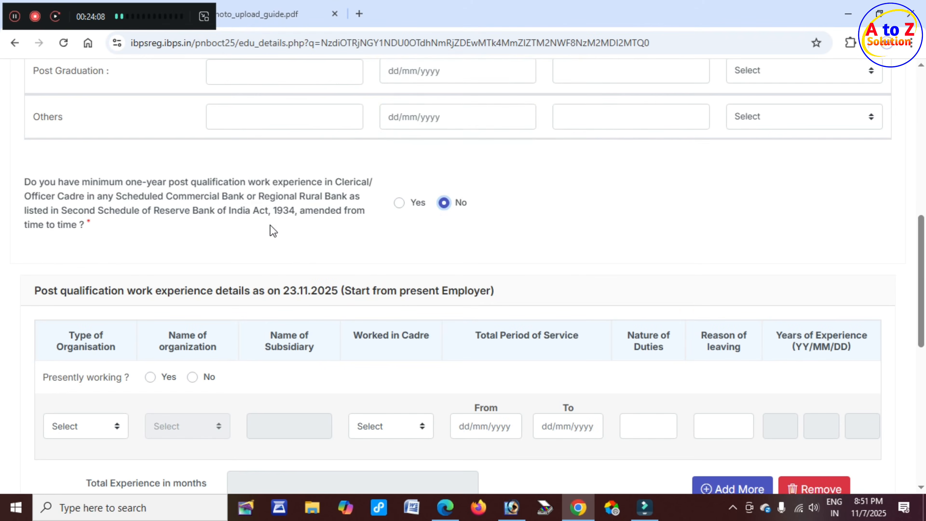
scroll(270, 224, down, 4)
Answer No to 'Presently working?' and scroll down to Languages Known.
click(293, 153)
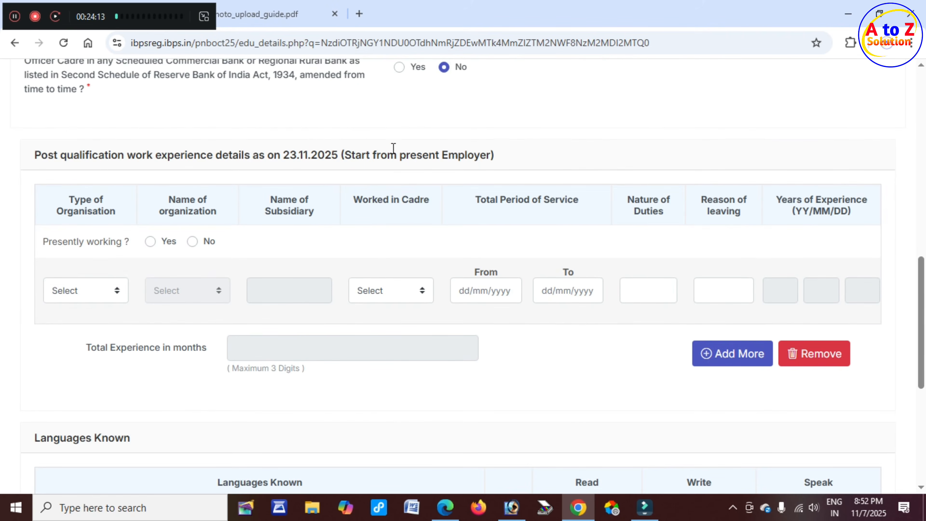
click(150, 241)
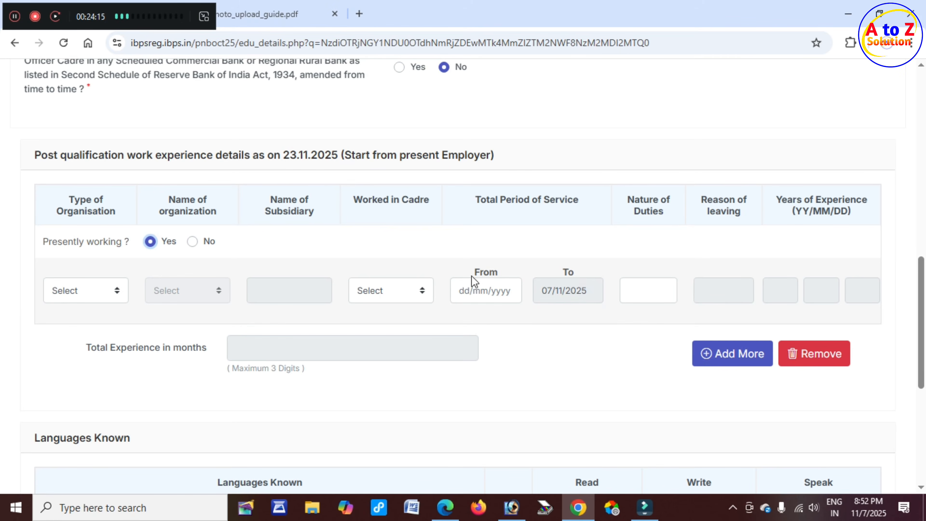
click(192, 241)
scroll(473, 272, down, 4)
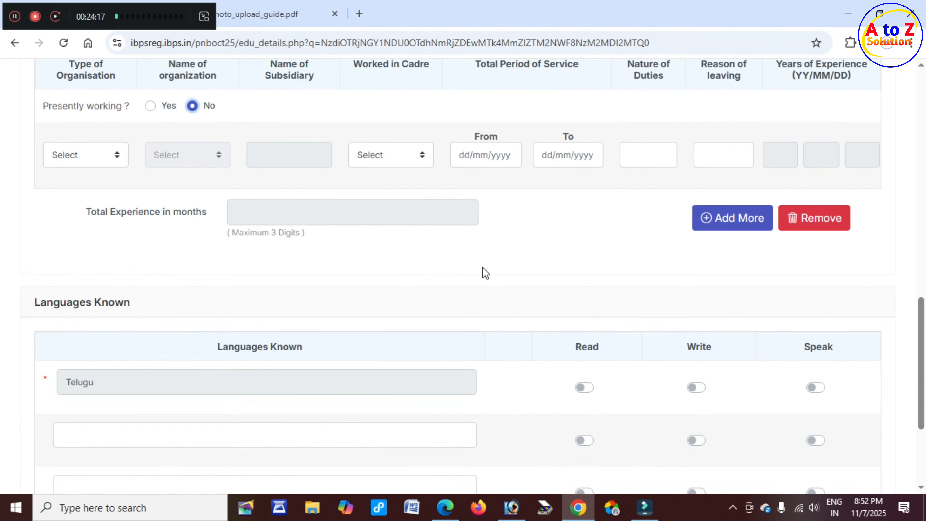
scroll(326, 256, down, 5)
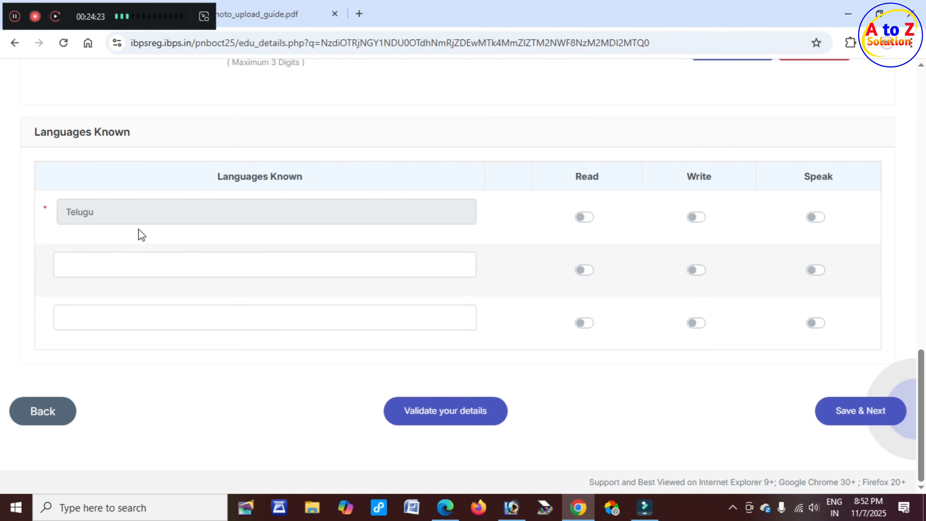
Mark Telugu as a language the applicant reads, writes and speaks.
click(109, 215)
click(698, 219)
click(821, 220)
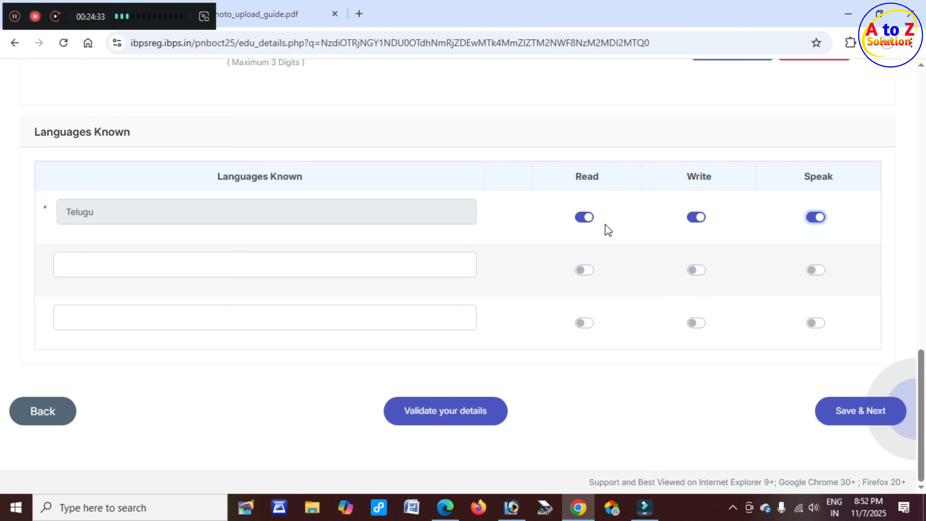
click(119, 266)
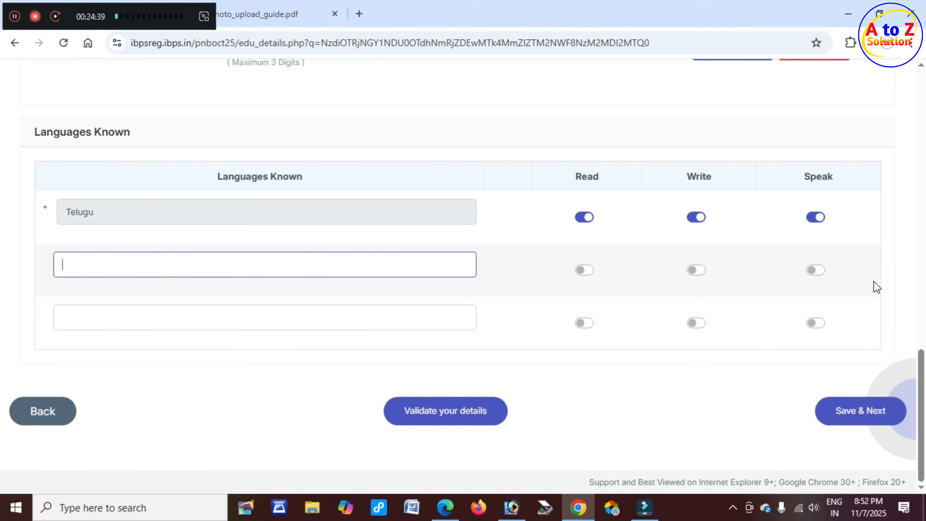
Validate the qualification details, dismiss the Verified Successfully alert, and save to the preview.
click(435, 413)
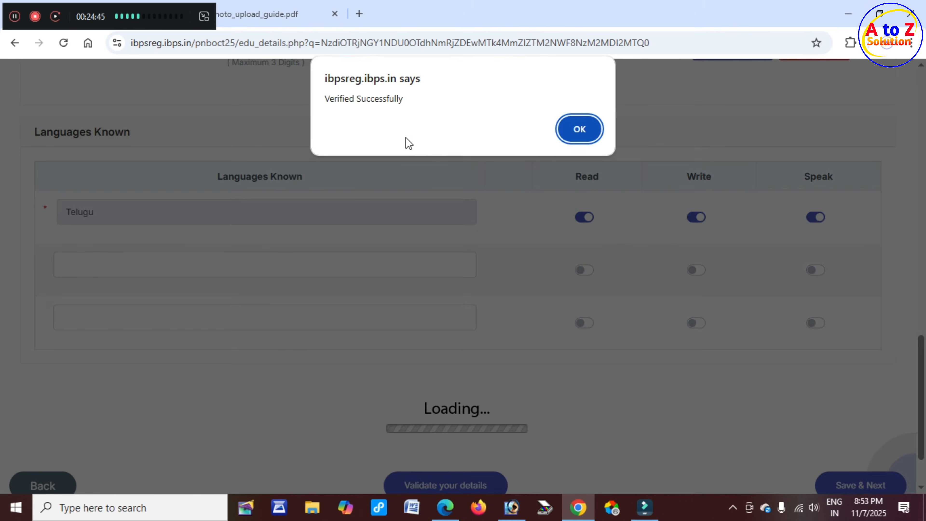
drag(336, 98, 396, 103)
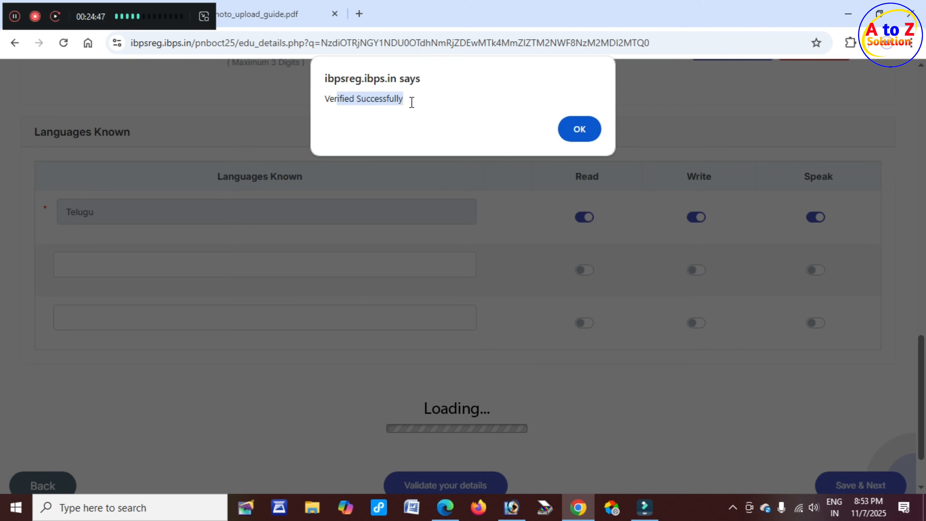
click(587, 127)
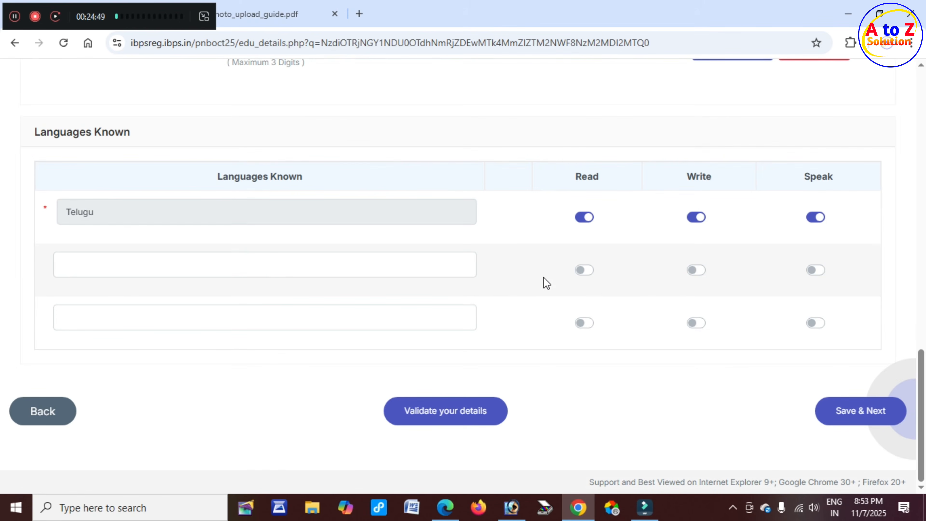
click(860, 414)
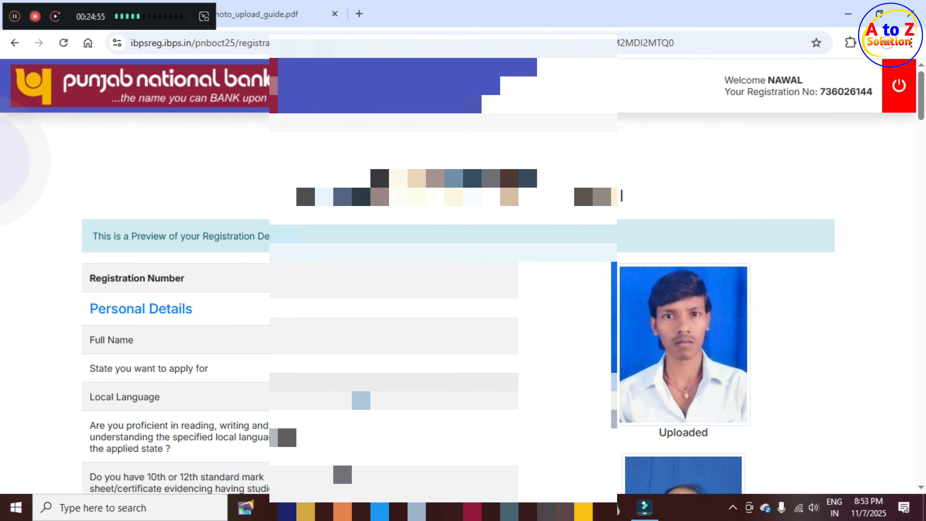
Scroll the registration preview from personal details down to the Declaration.
scroll(509, 308, down, 5)
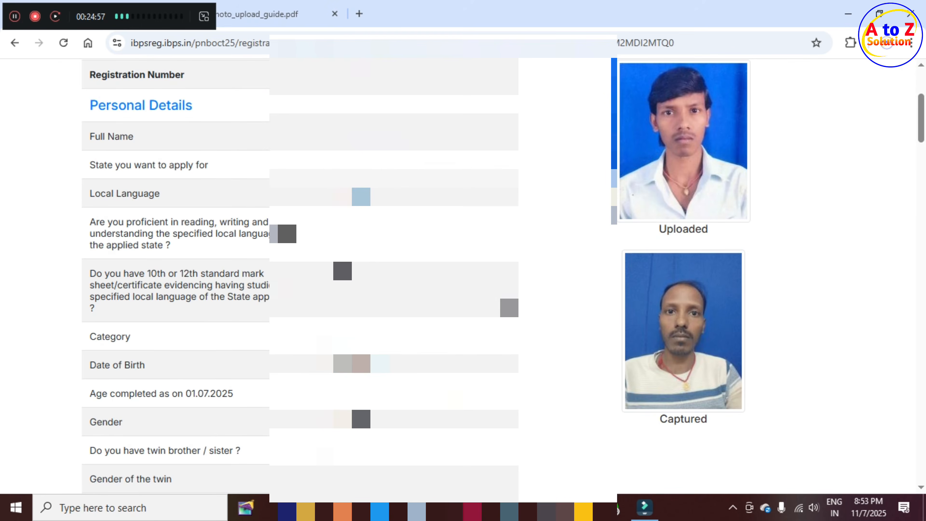
scroll(458, 281, down, 12)
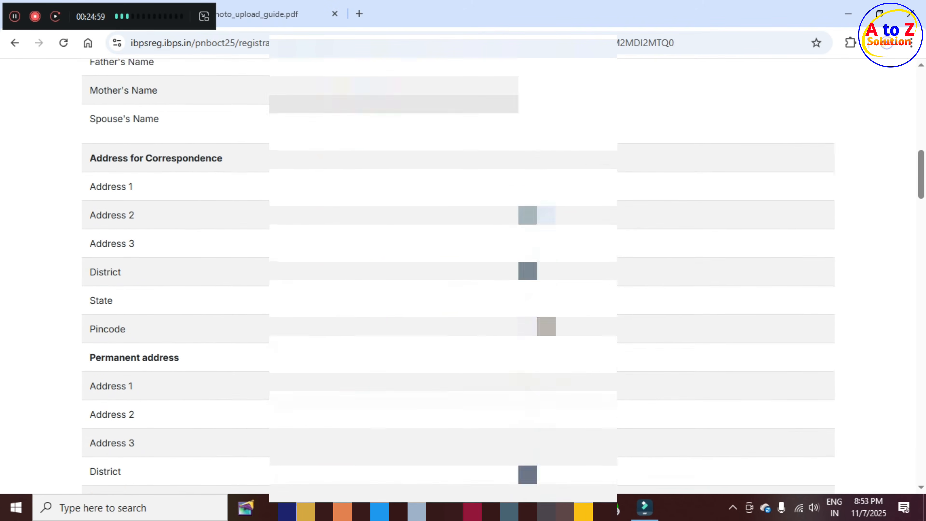
scroll(458, 281, down, 20)
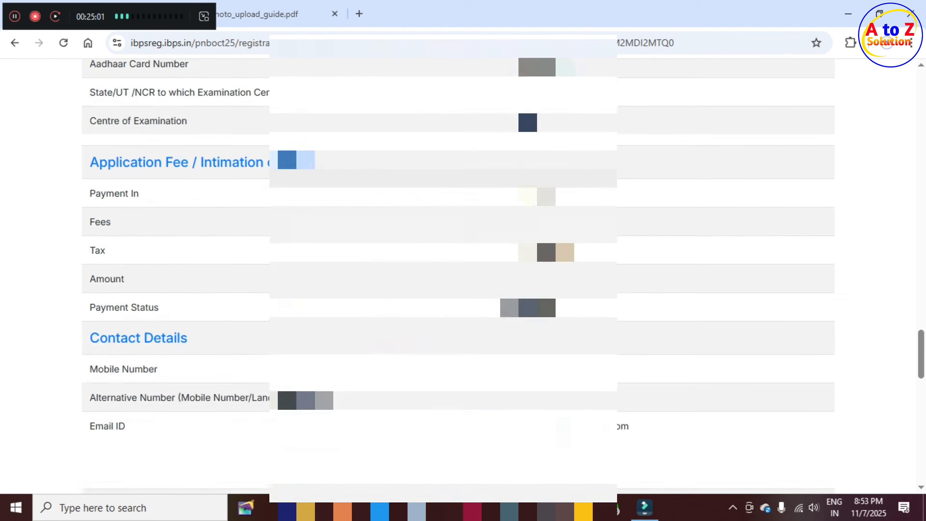
scroll(693, 281, down, 20)
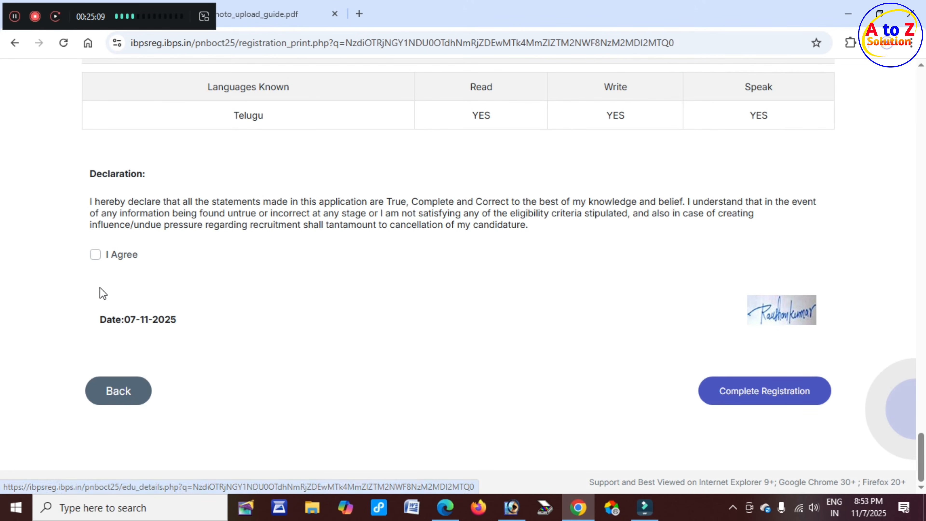
Agree to the declaration, complete the registration and confirm both warning dialogs.
click(96, 255)
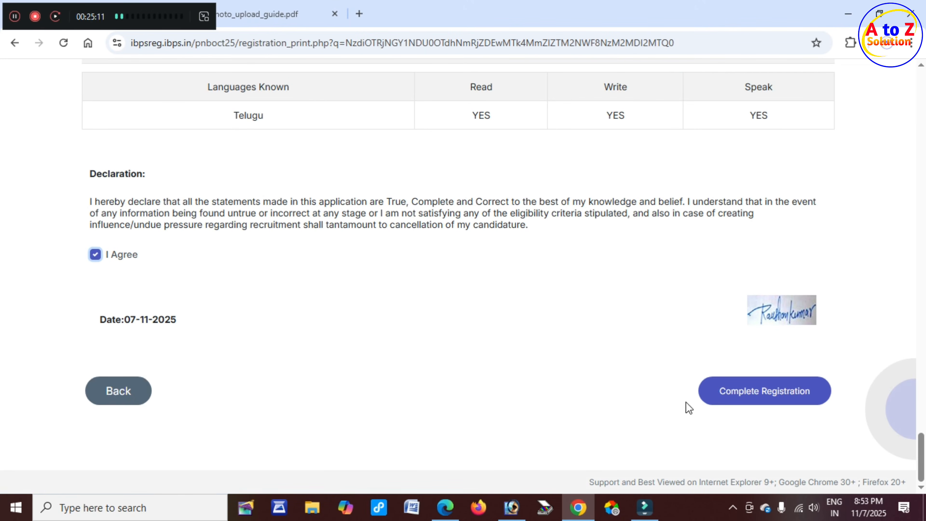
click(764, 392)
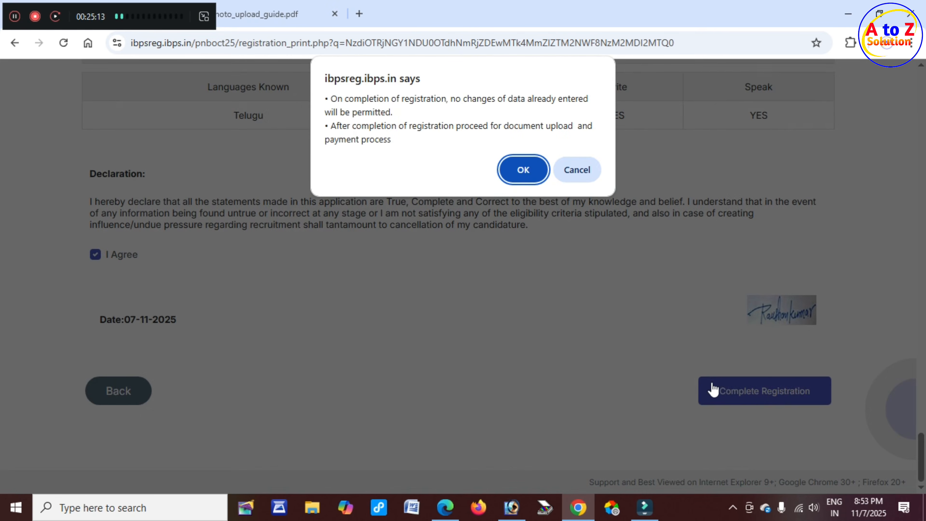
click(527, 168)
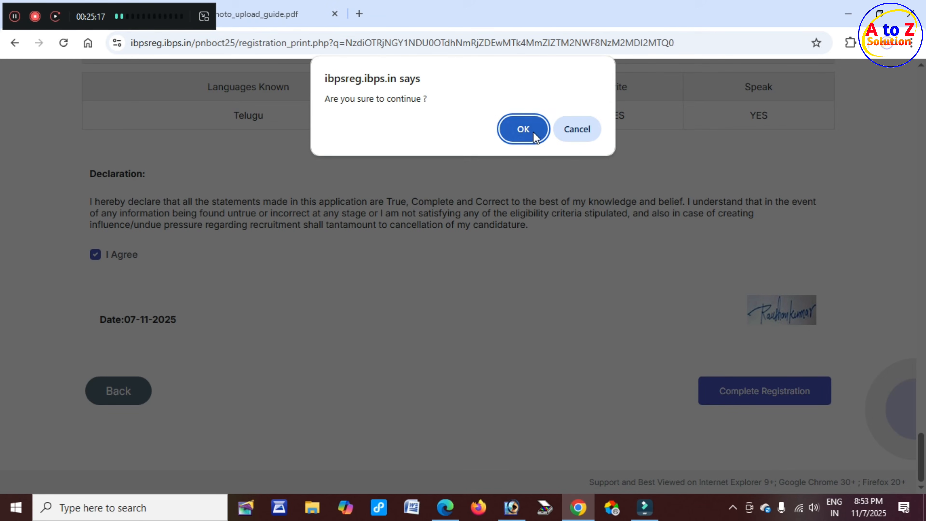
click(533, 130)
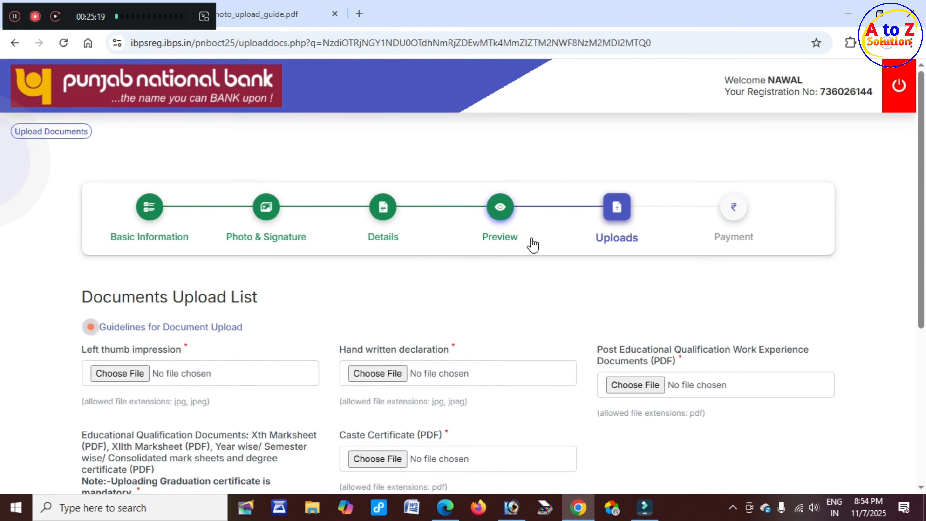
scroll(405, 321, down, 2)
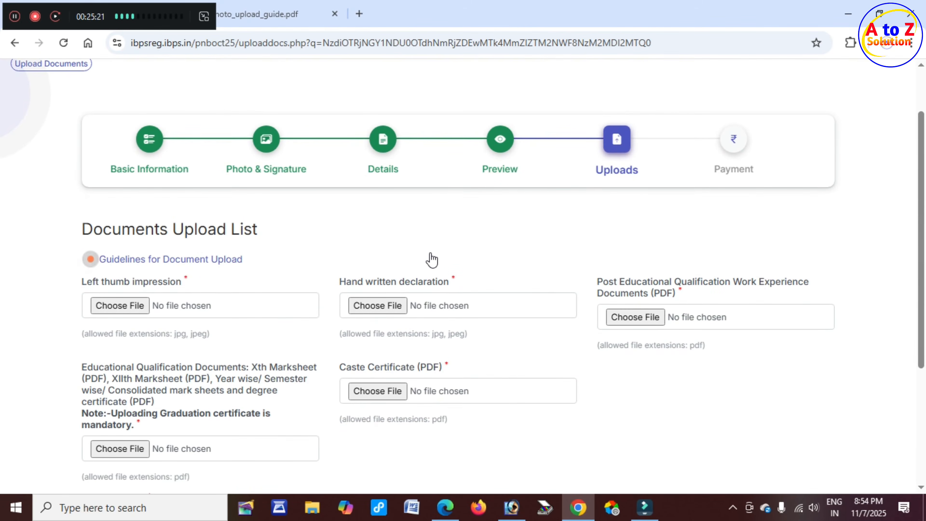
scroll(419, 266, down, 2)
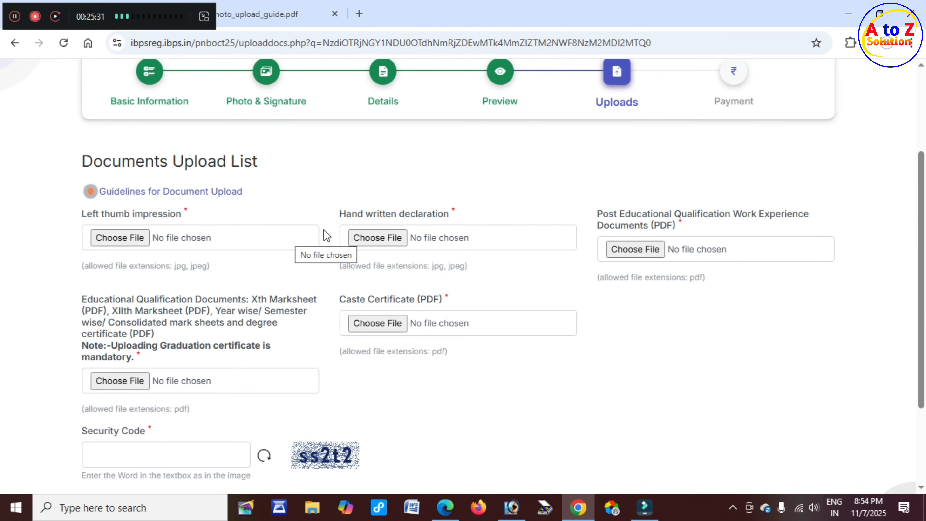
drag(101, 216, 182, 218)
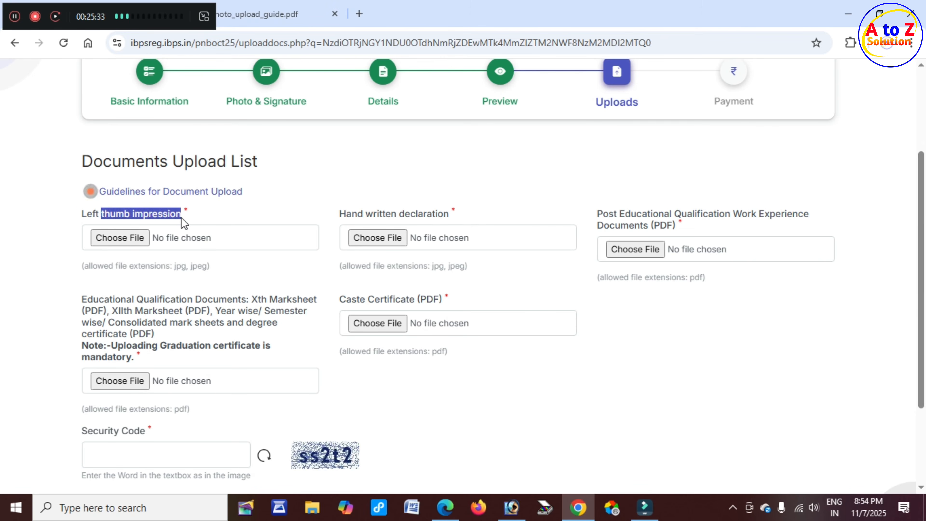
drag(340, 215, 453, 223)
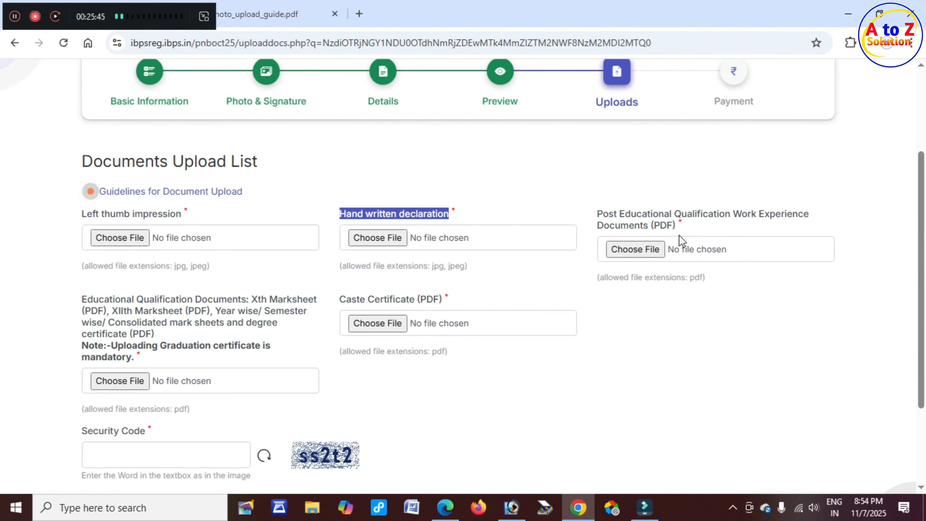
click(608, 216)
drag(608, 216, 778, 221)
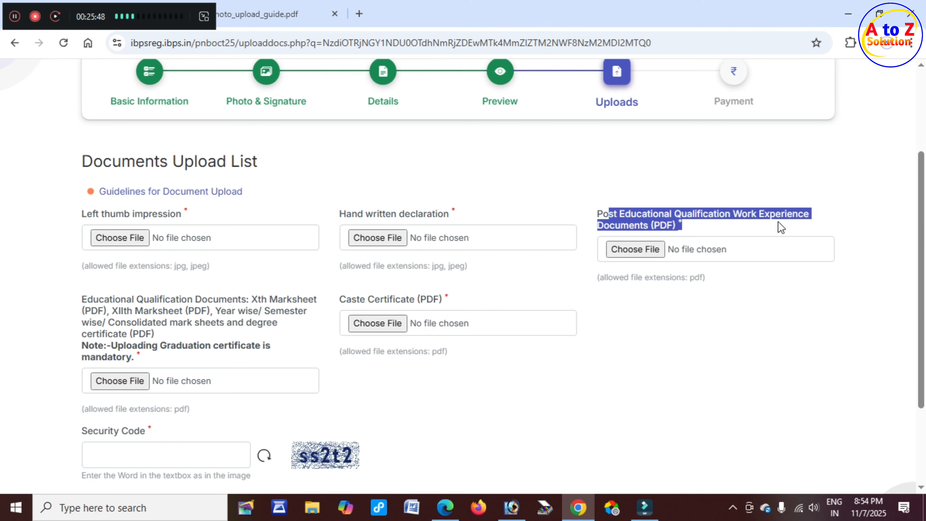
click(650, 226)
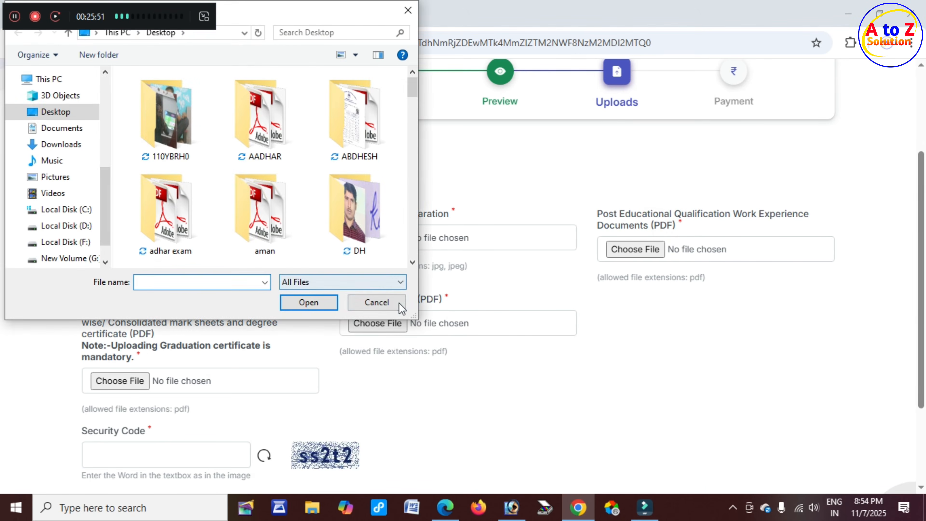
click(399, 302)
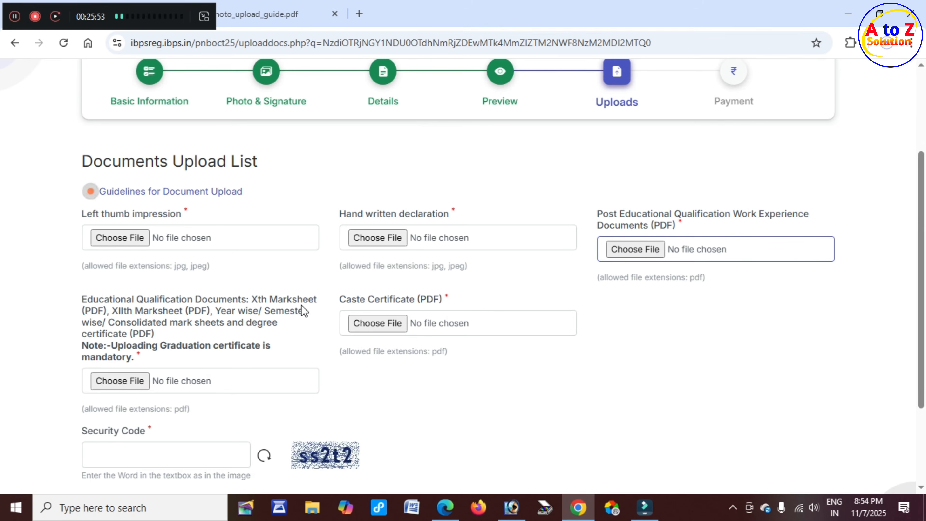
scroll(335, 292, down, 2)
drag(346, 233, 442, 229)
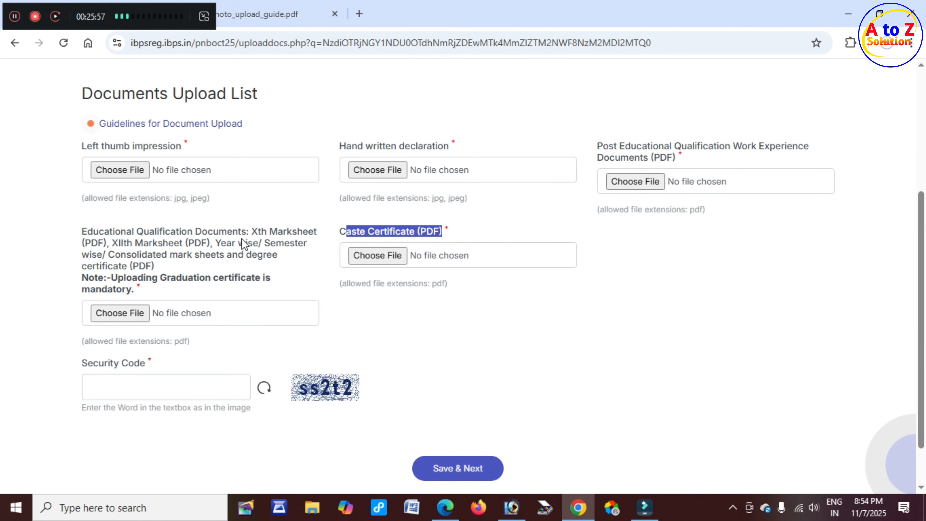
click(255, 231)
drag(258, 229, 82, 232)
drag(152, 242, 276, 243)
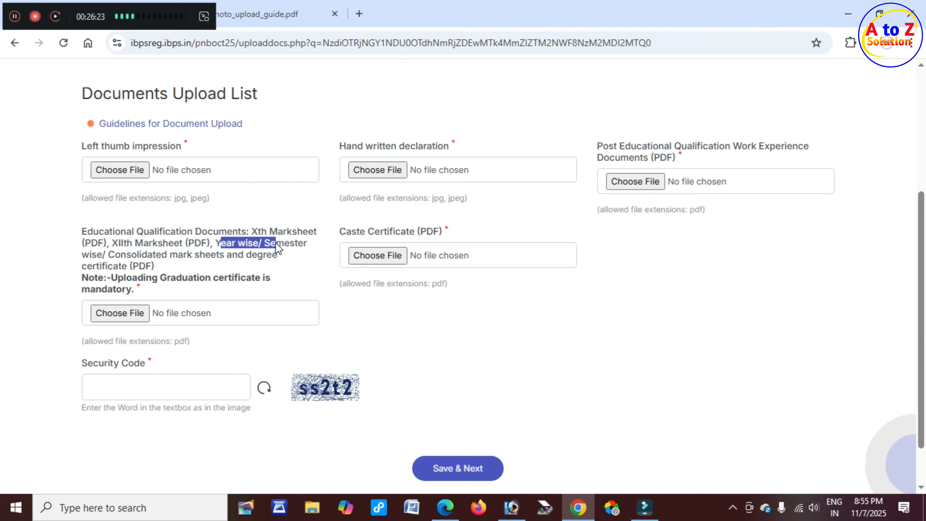
drag(305, 246, 307, 247)
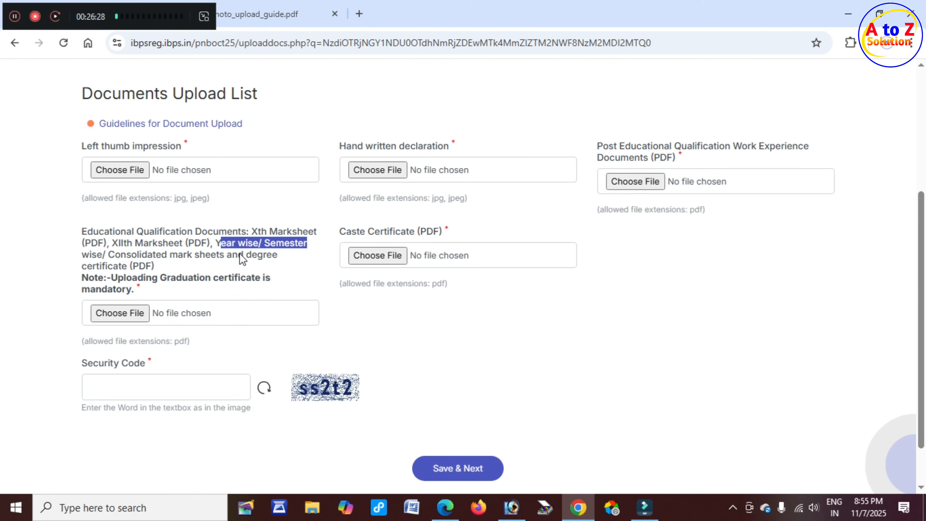
drag(161, 279, 261, 276)
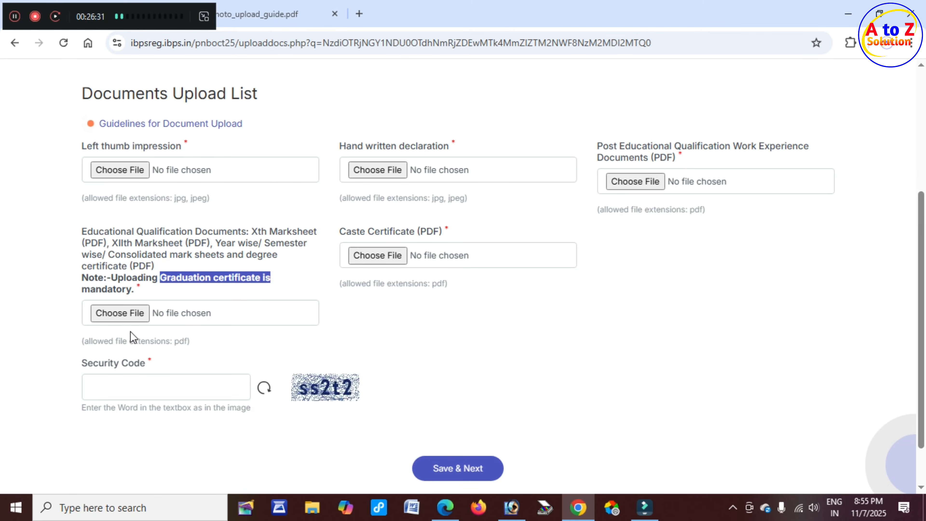
scroll(142, 326, down, 2)
scroll(142, 327, up, 4)
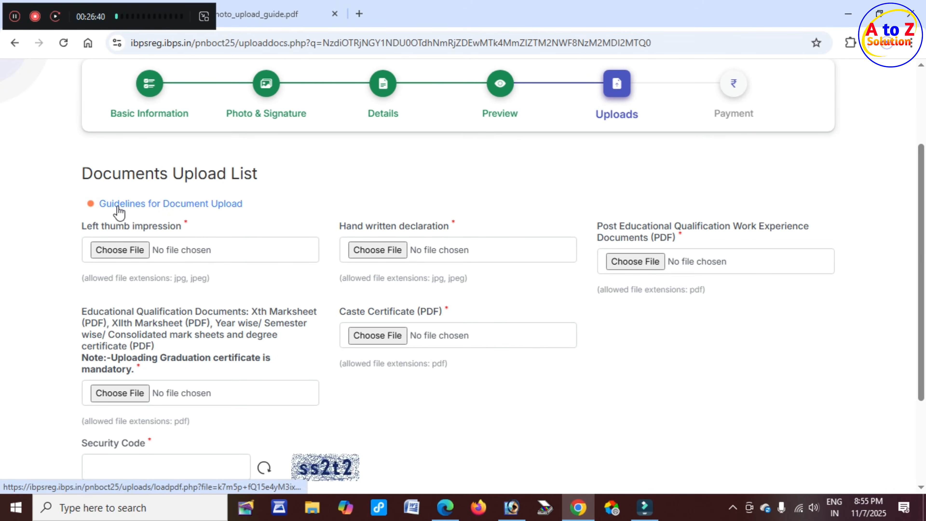
Open and enlarge the upload guidelines PDF and read the handwritten declaration wording.
click(206, 205)
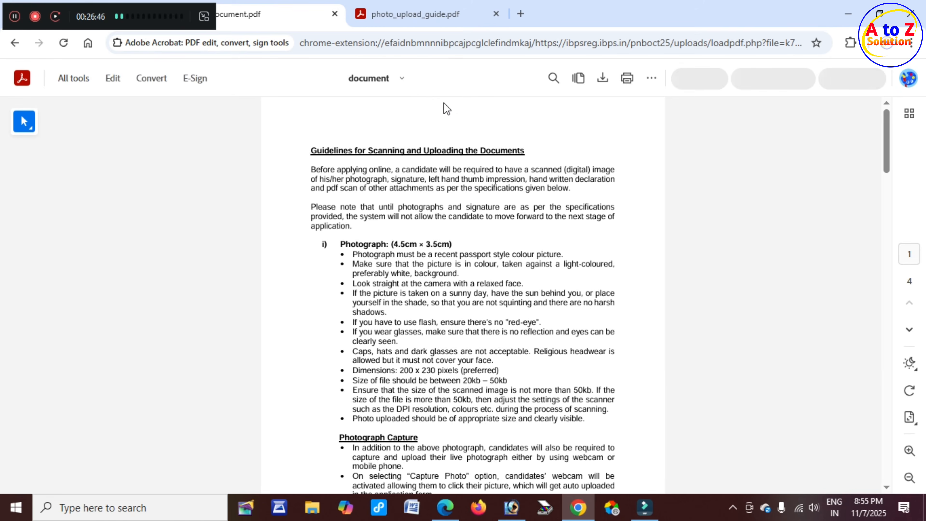
click(910, 451)
scroll(331, 325, down, 10)
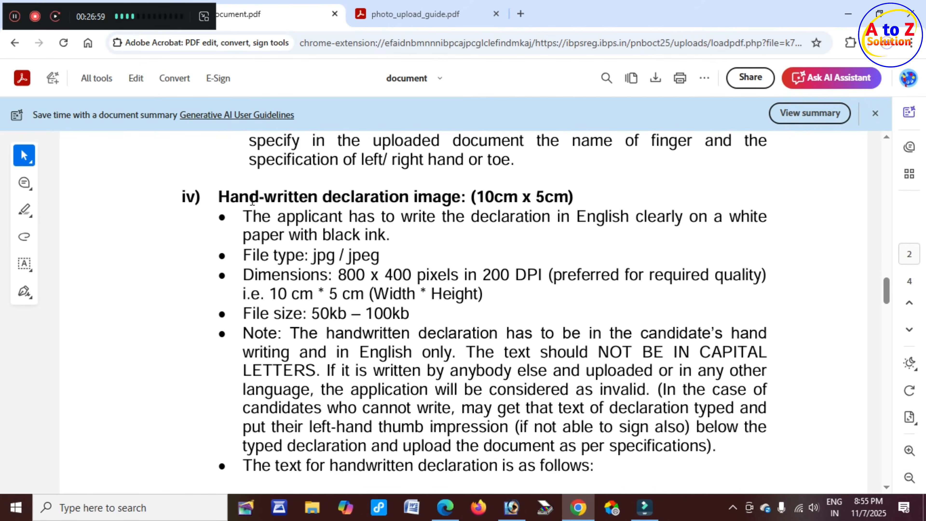
drag(252, 202, 545, 201)
click(555, 331)
scroll(398, 336, down, 5)
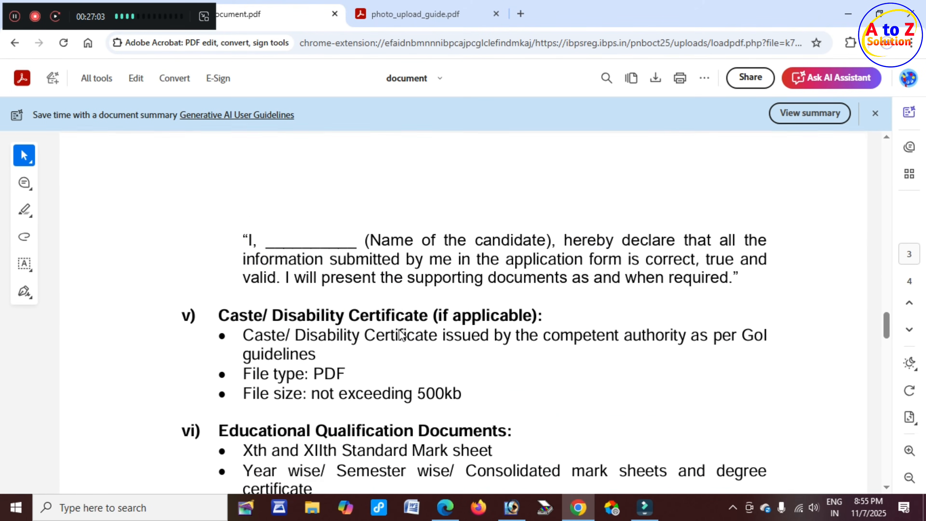
drag(248, 235, 754, 278)
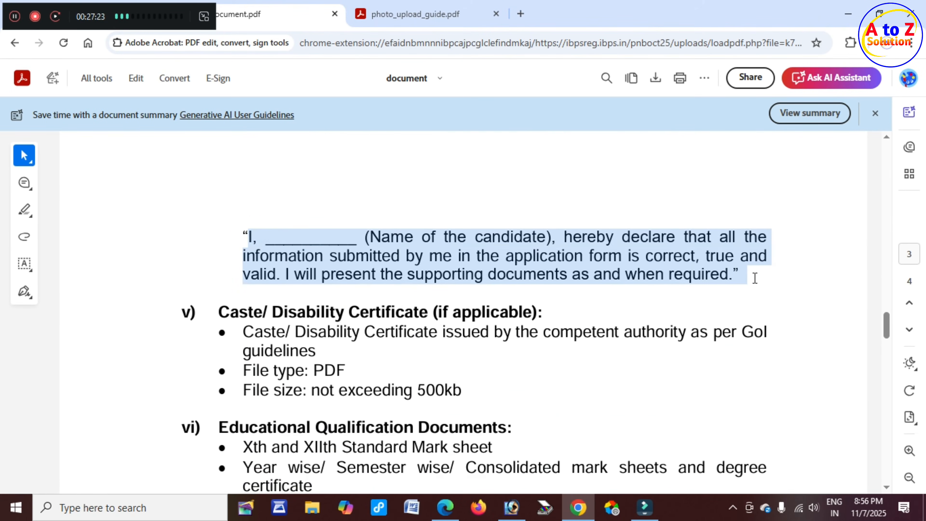
click(634, 291)
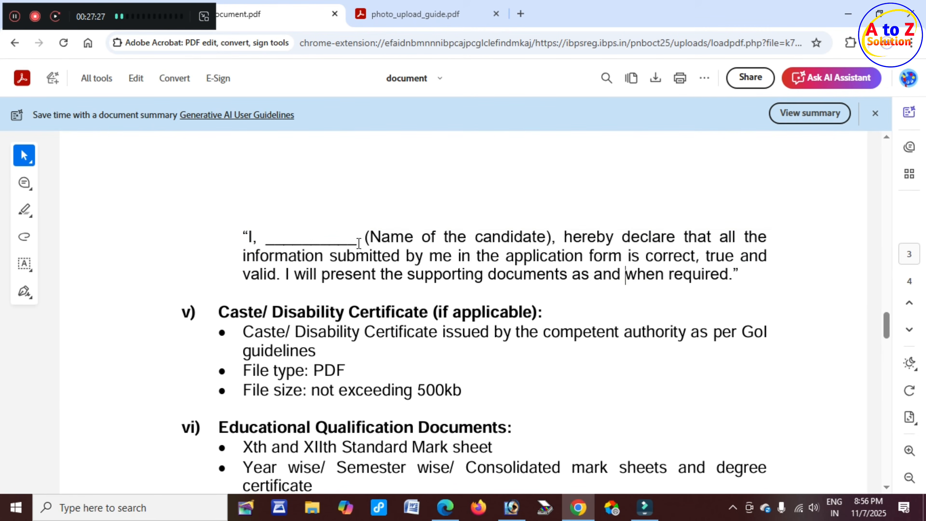
click(280, 238)
Check the 500kb limits for caste and experience documents and the Left thumb impression section.
scroll(303, 252, down, 3)
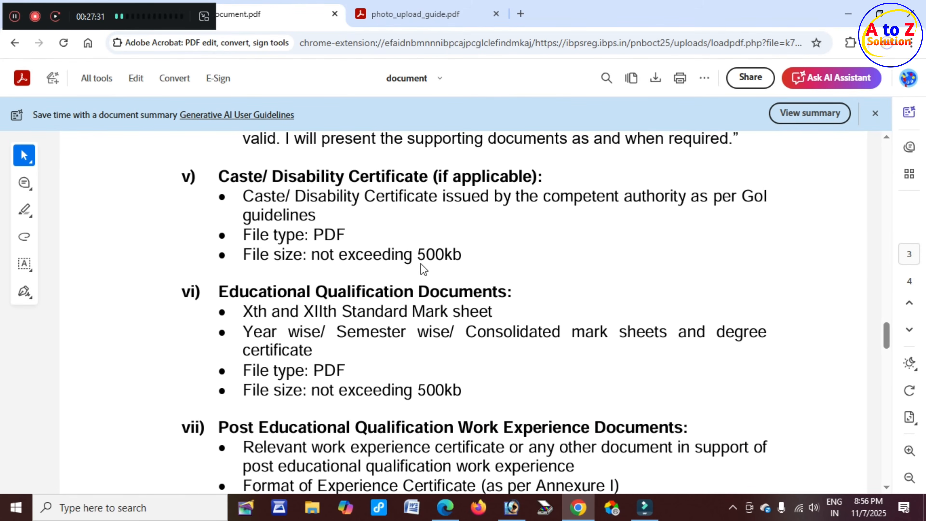
drag(252, 180, 373, 186)
drag(417, 255, 456, 253)
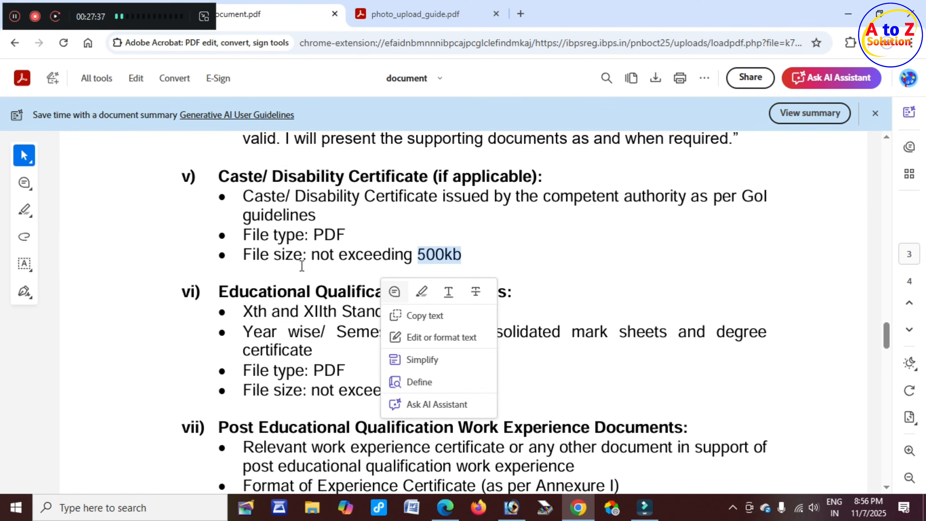
click(287, 257)
scroll(300, 277, down, 2)
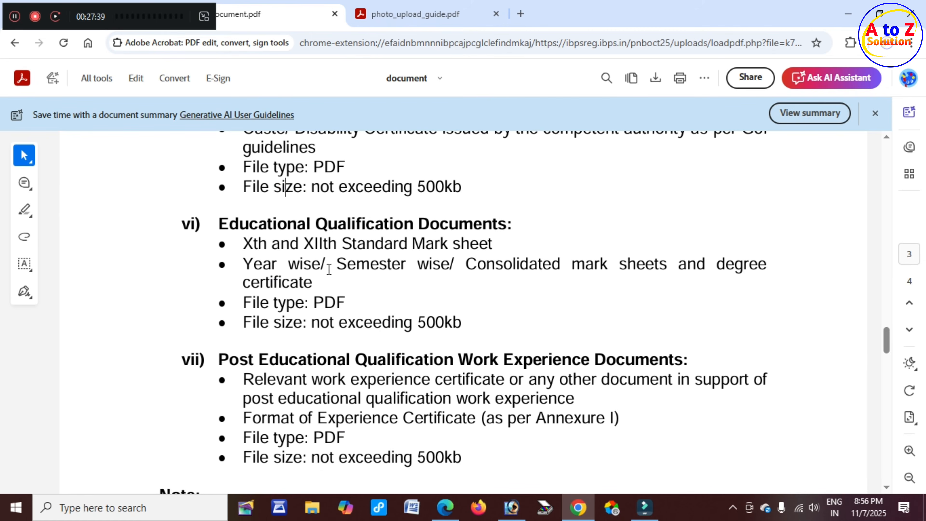
scroll(349, 268, down, 8)
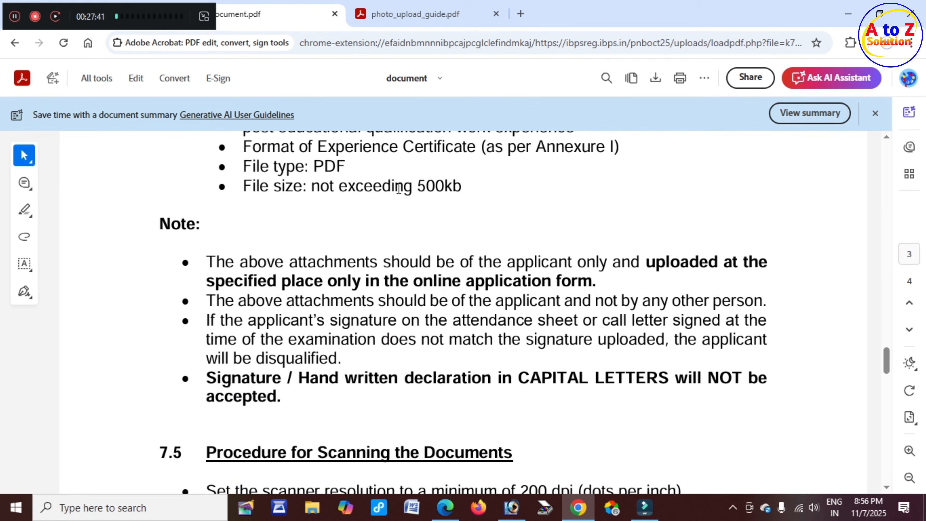
drag(416, 188, 467, 186)
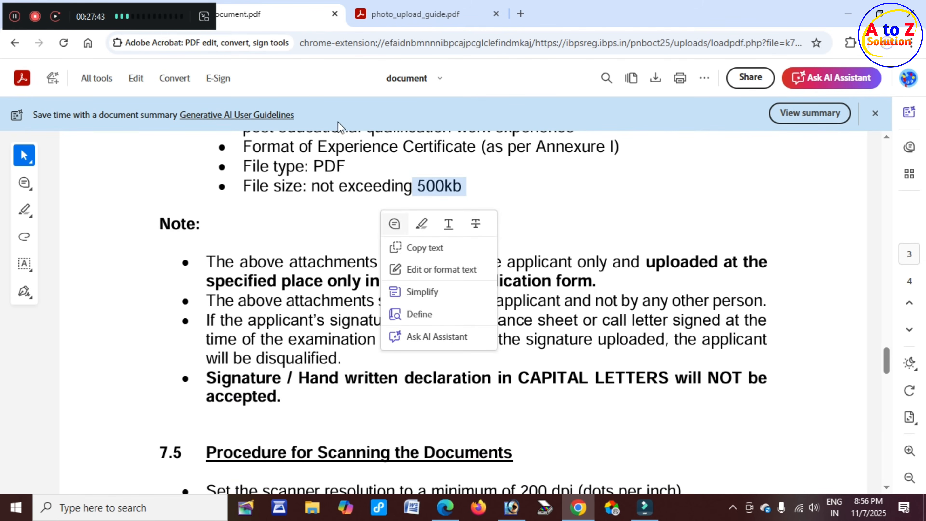
drag(83, 225, 178, 229)
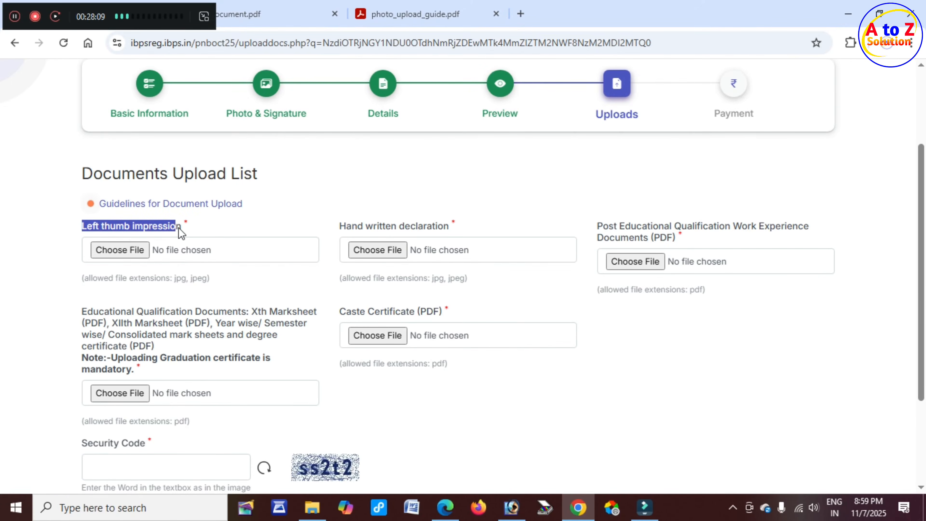
Attach TTTTT.jpg as the left thumb impression and accept its upload preview.
click(122, 250)
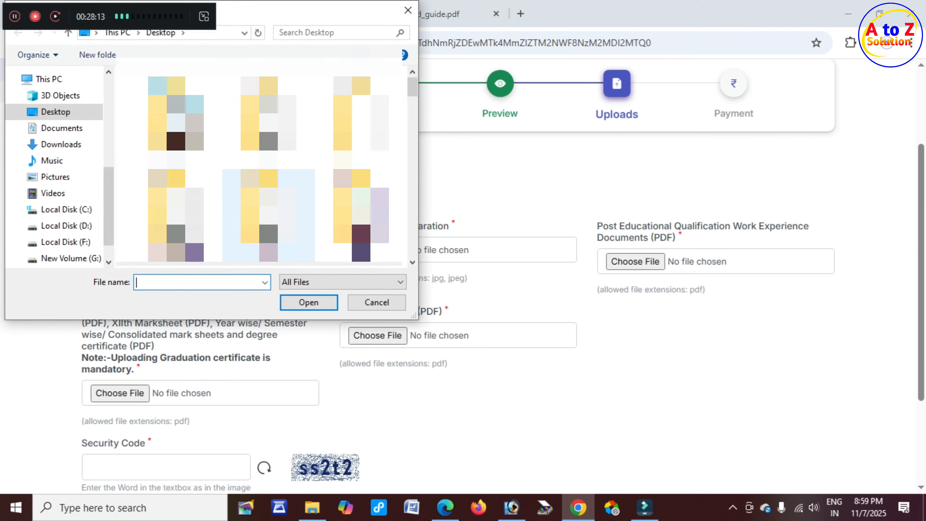
scroll(259, 161, down, 10)
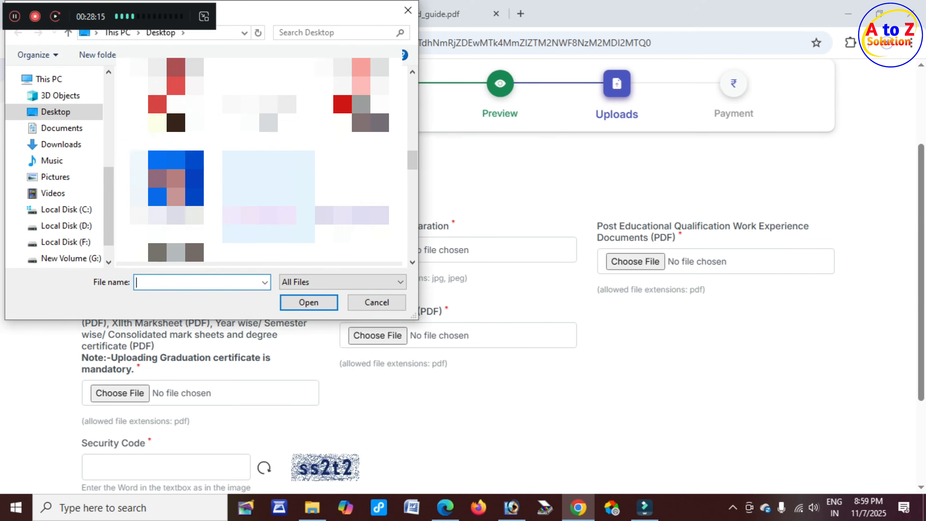
scroll(259, 161, down, 5)
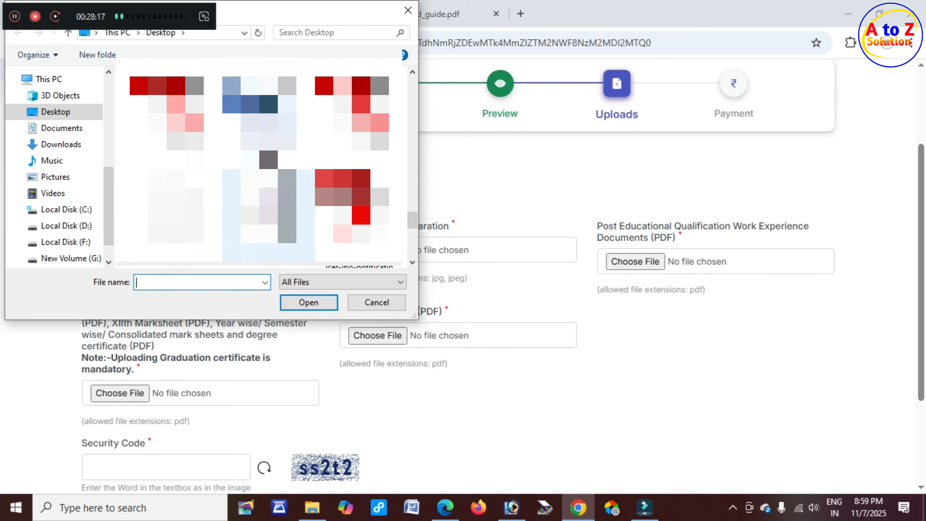
click(269, 215)
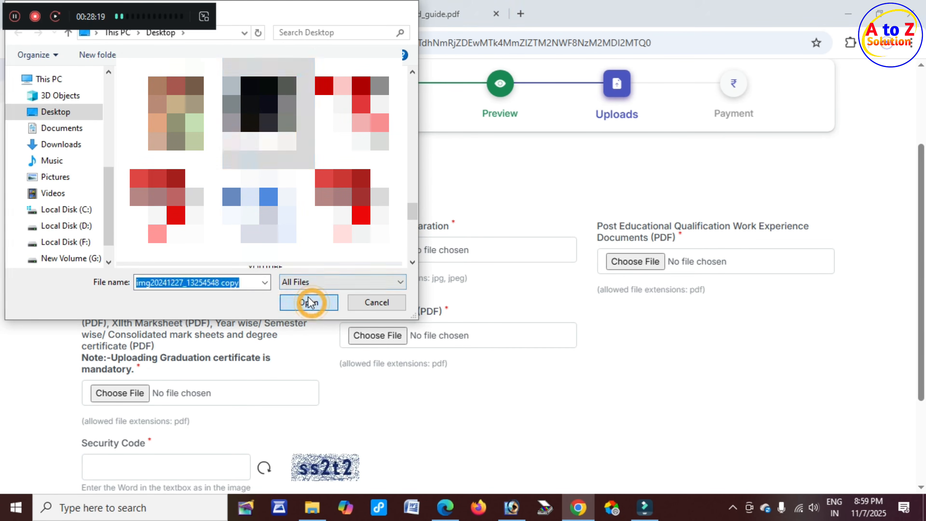
click(312, 302)
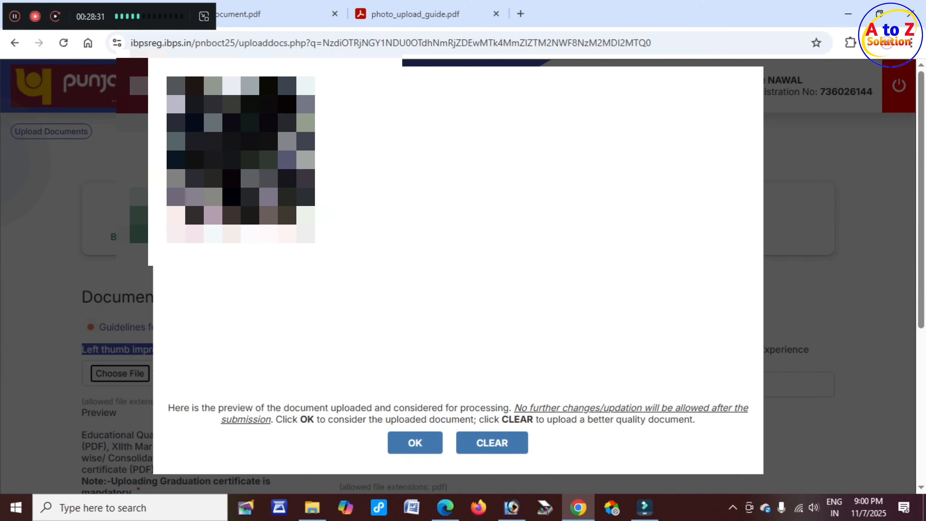
click(424, 451)
scroll(184, 329, down, 2)
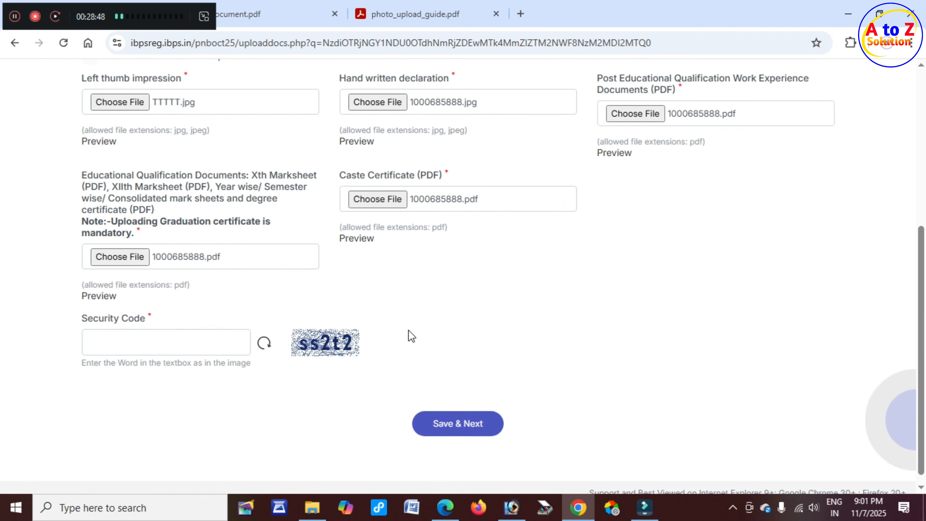
Enter the security code and save the documents to reach the 59.00 payment page.
click(155, 343)
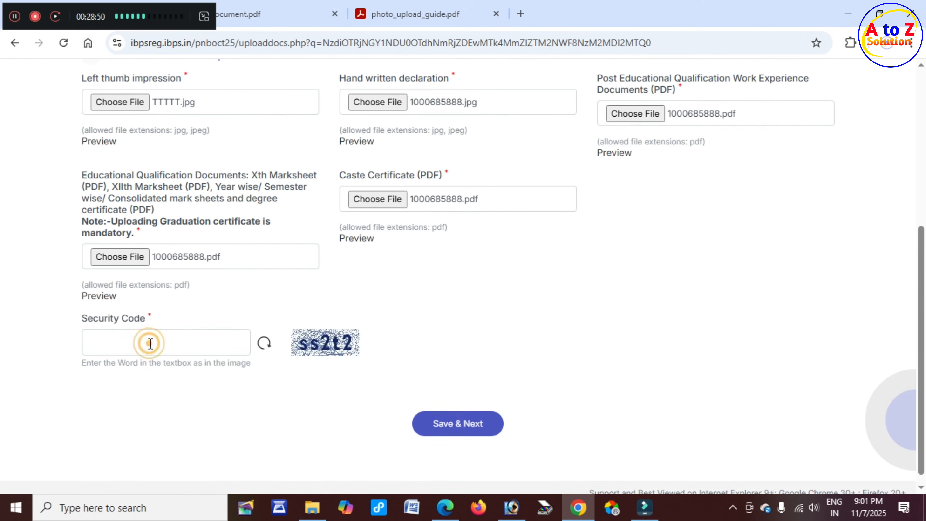
click(478, 431)
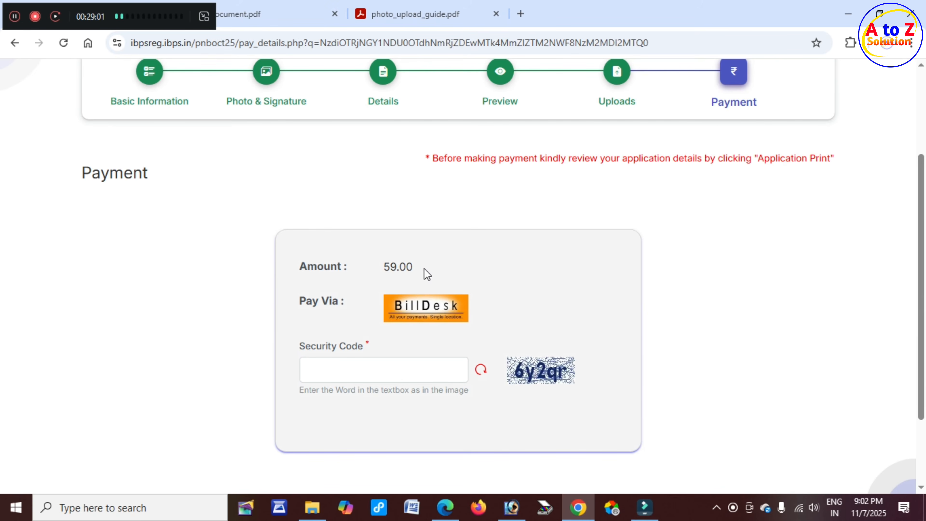
Enter the payment security code and submit the payment step.
click(378, 368)
scroll(557, 381, down, 3)
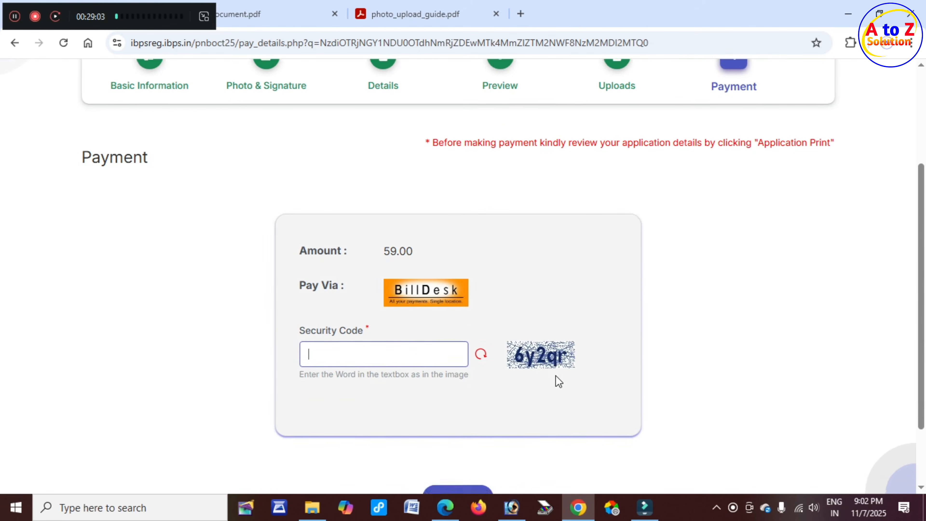
click(461, 419)
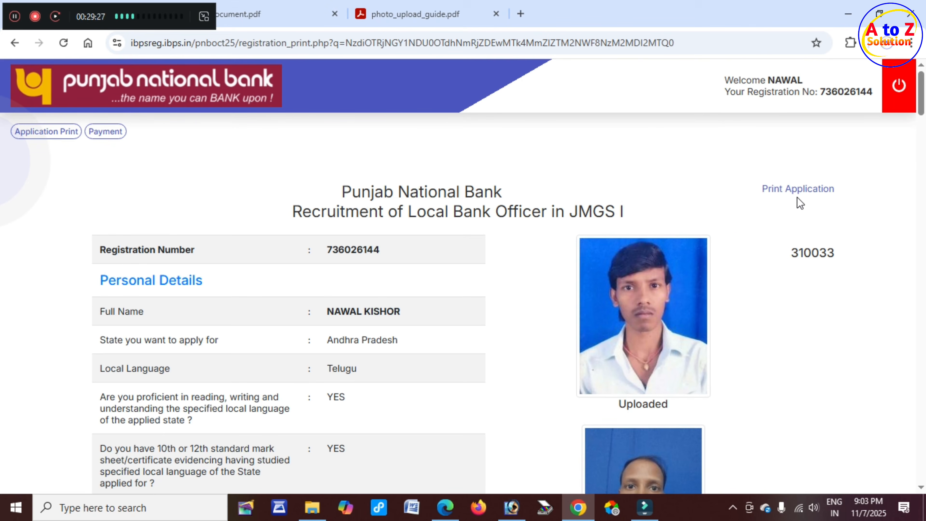
click(803, 191)
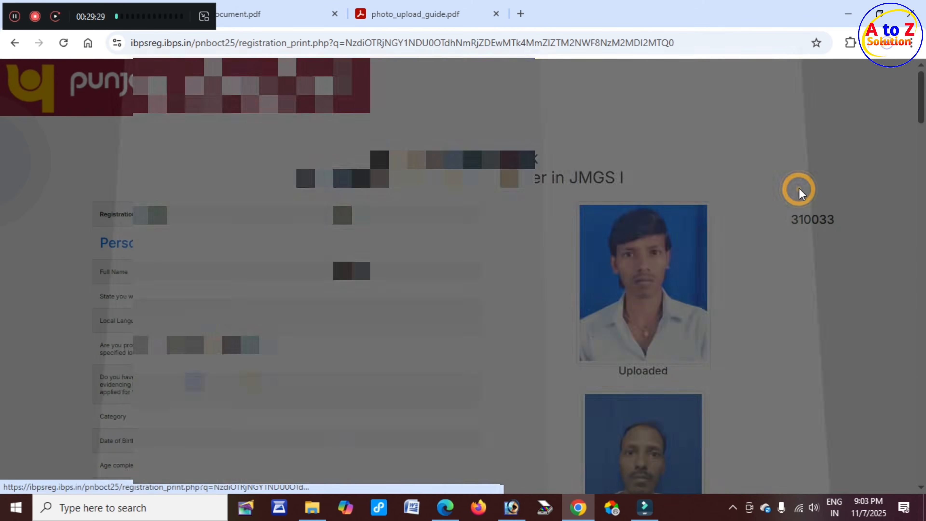
click(734, 244)
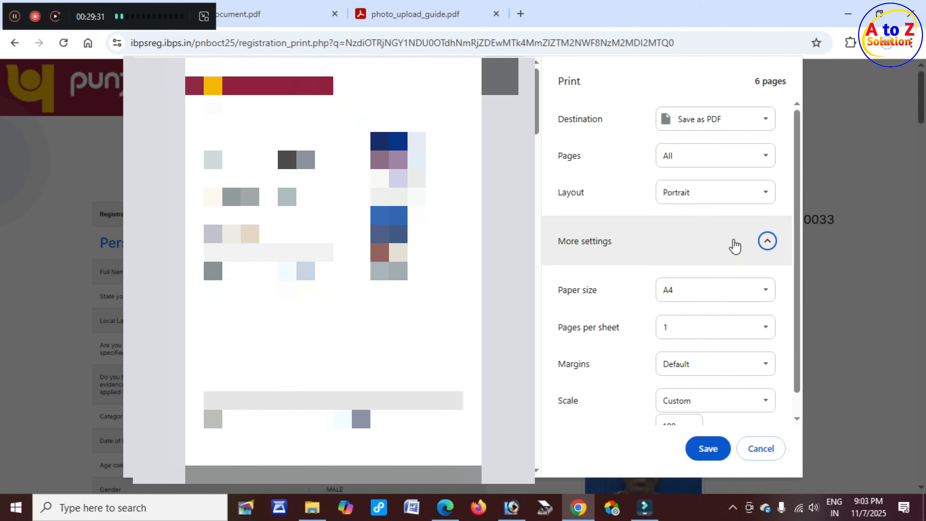
scroll(642, 262, down, 2)
key(Escape)
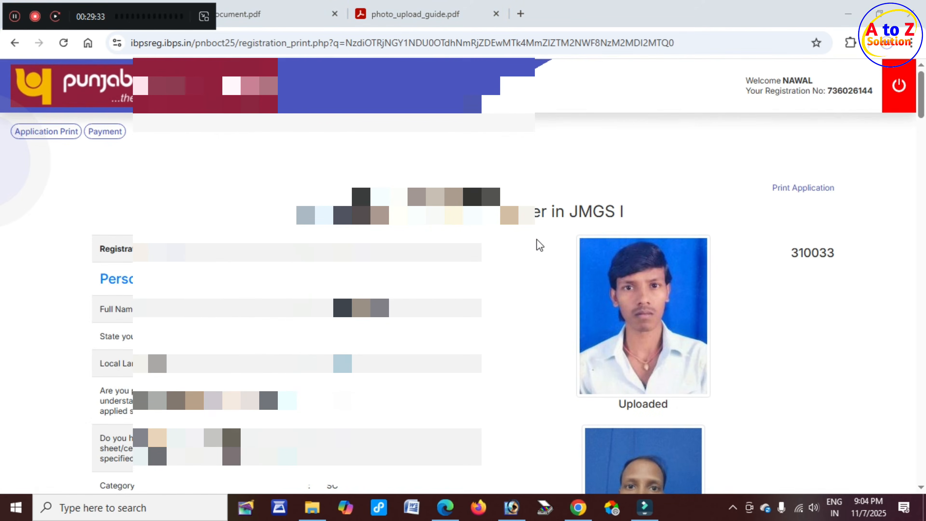